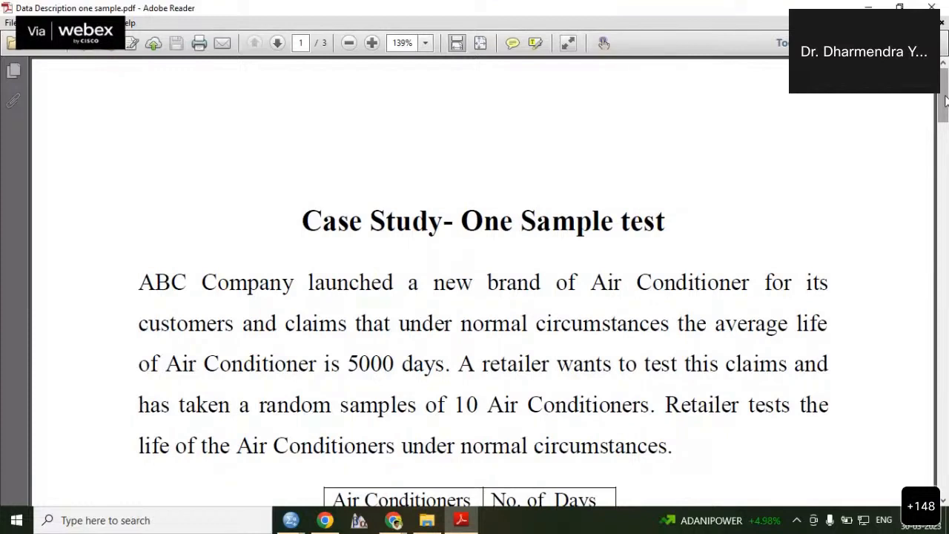
Read the one-sample test case study on page 1, from the company's claim through the air conditioner table to the data file name
left_click_drag(944, 102, 944, 108)
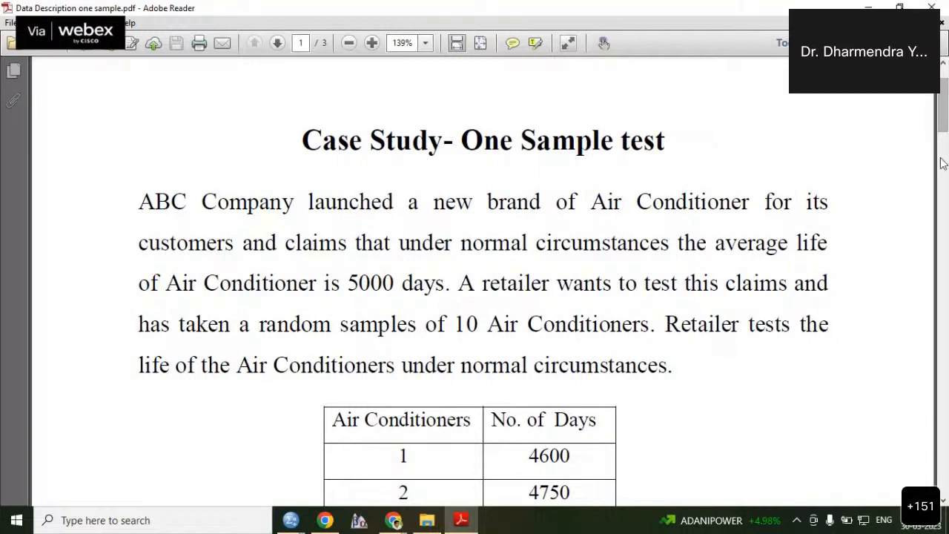
left_click_drag(942, 119, 934, 155)
scroll(934, 156, "up", 2)
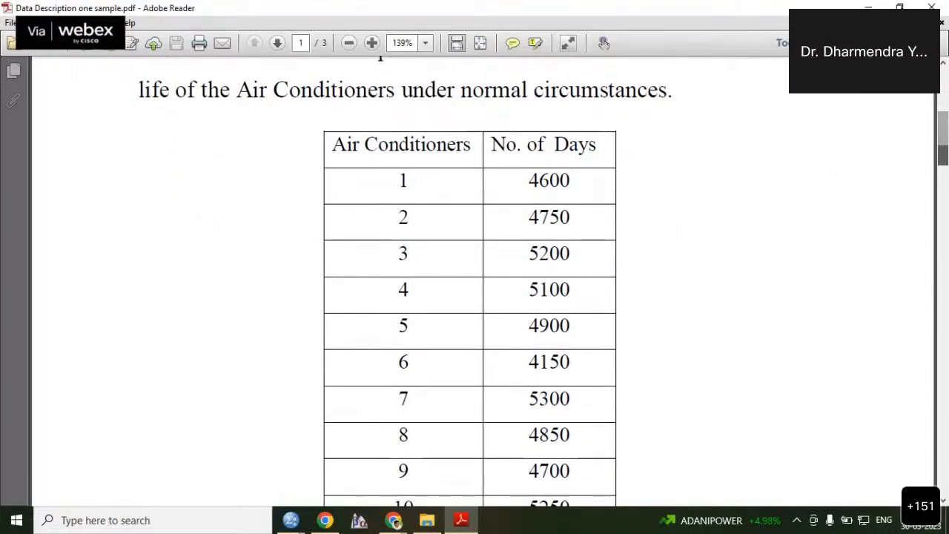
scroll(942, 140, "up", 1)
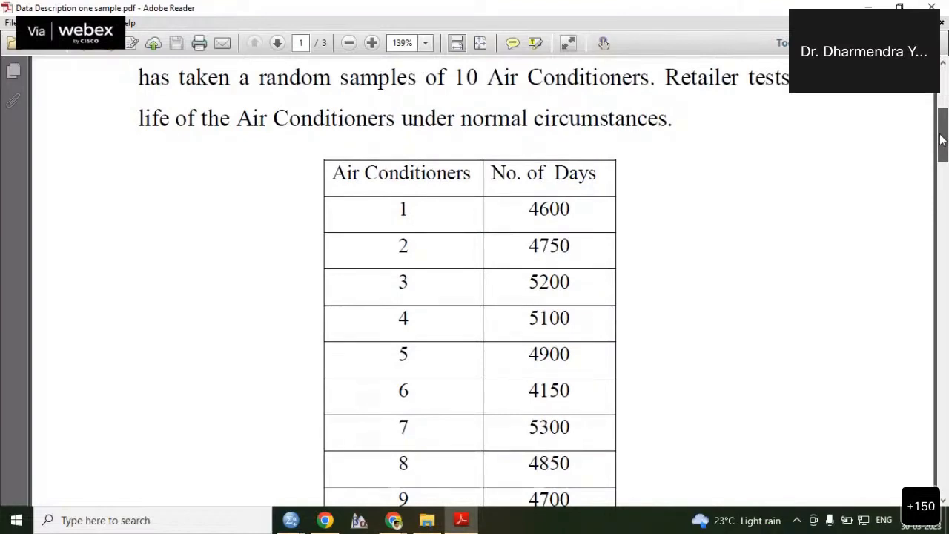
left_click_drag(941, 140, 941, 132)
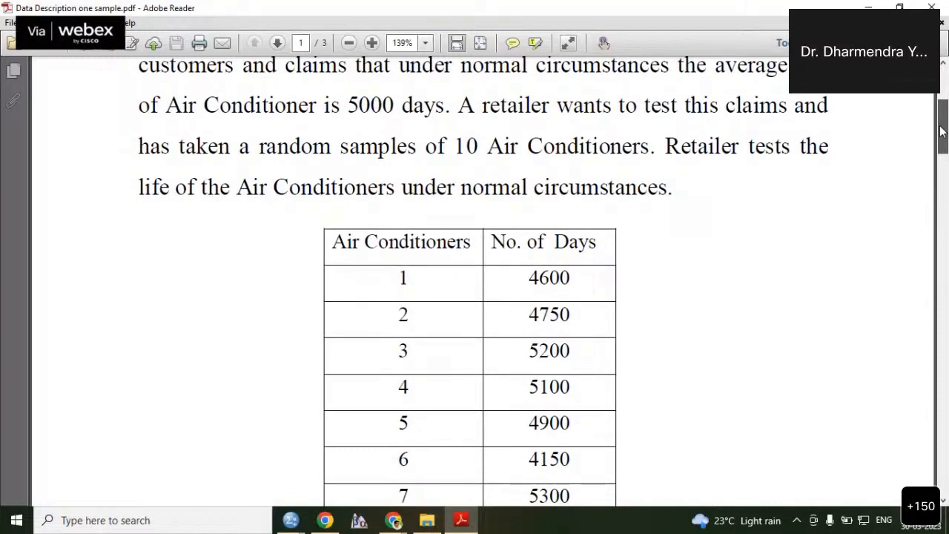
left_click_drag(942, 131, 942, 147)
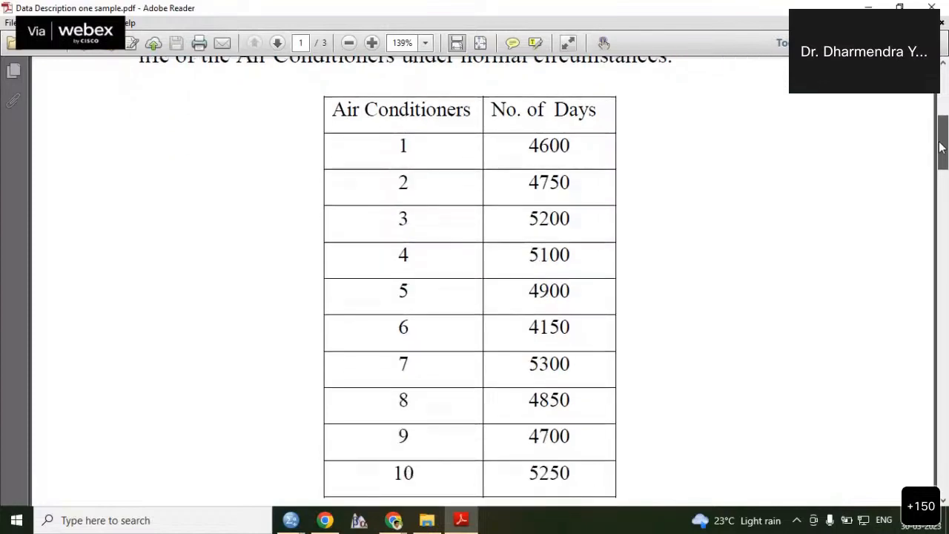
left_click_drag(939, 146, 939, 127)
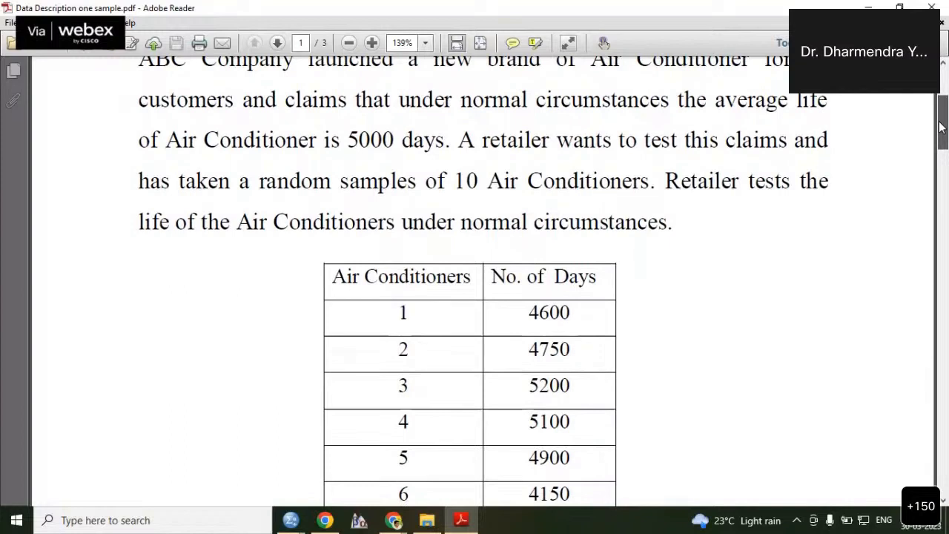
left_click_drag(940, 126, 939, 138)
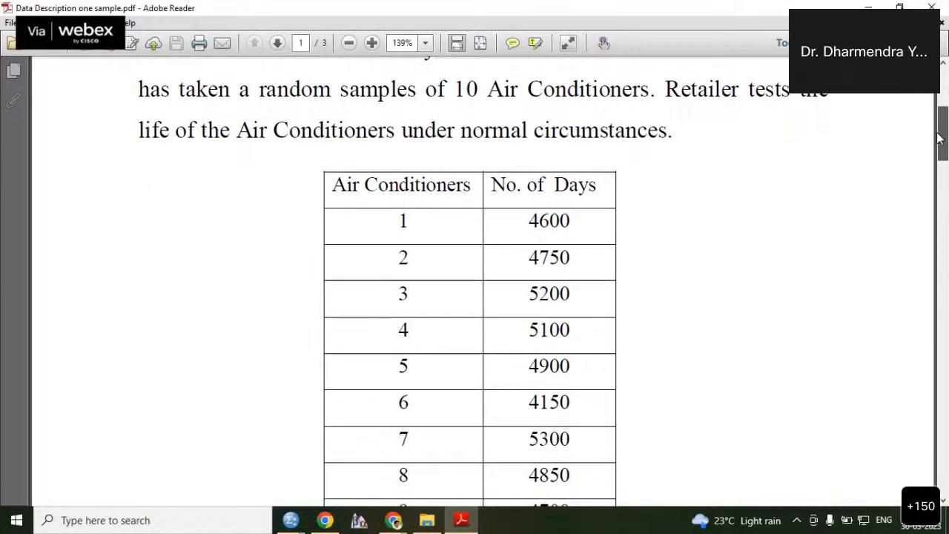
left_click_drag(937, 139, 940, 172)
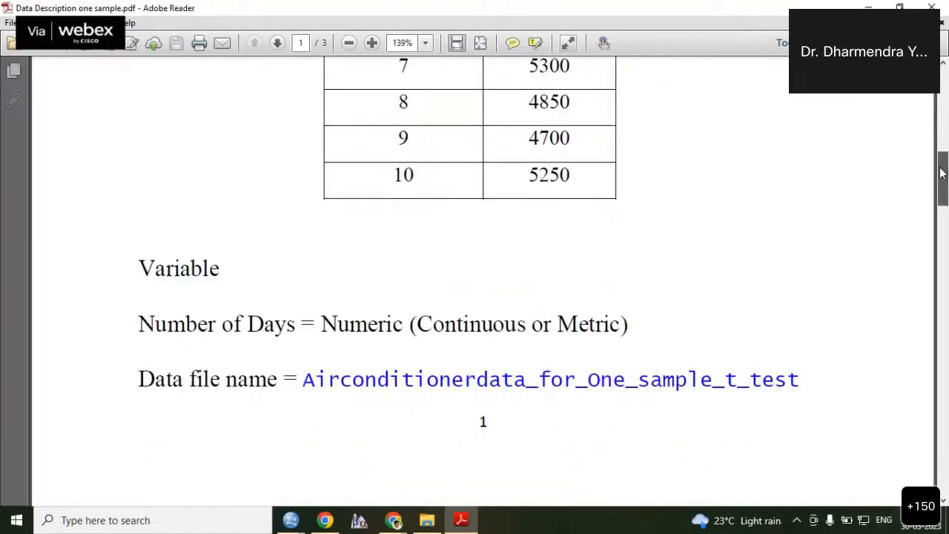
left_click_drag(940, 172, 940, 171)
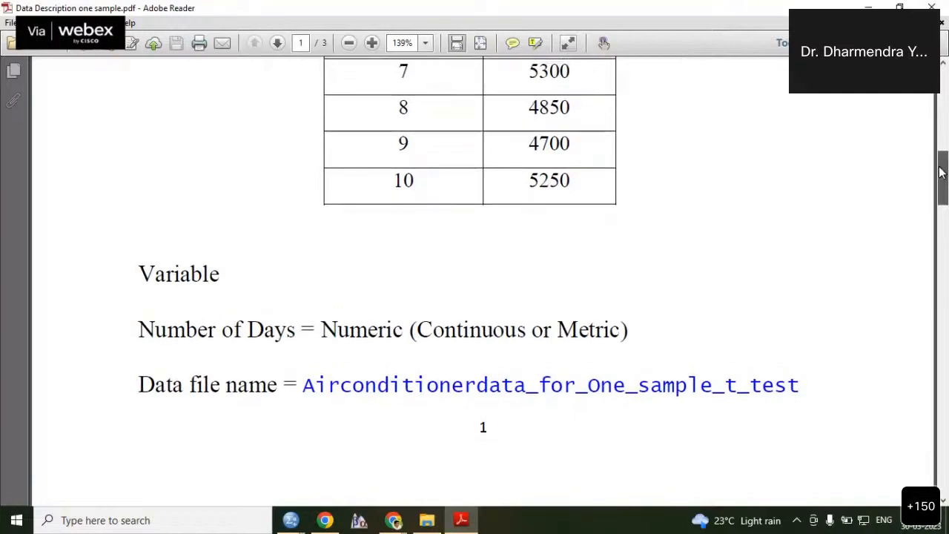
scroll(940, 172, "down", 2)
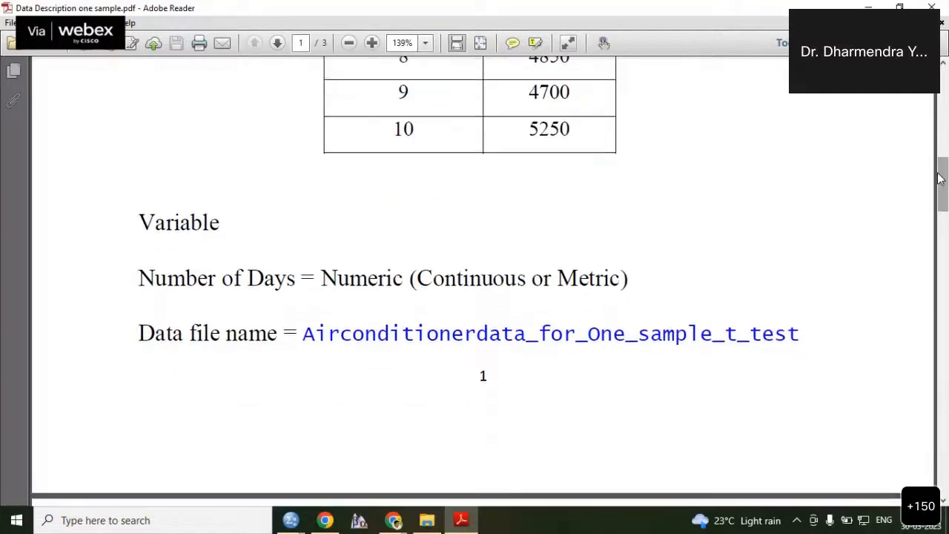
Look ahead to the Shapiro-Wilk normality test on page 2 and return to the air conditioner table on page 1
left_click_drag(943, 175, 925, 307)
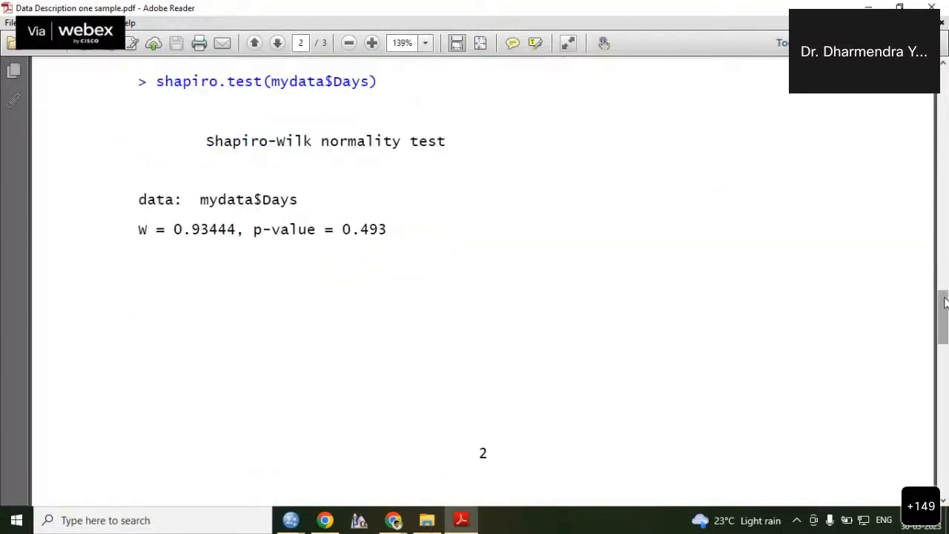
left_click_drag(942, 315, 937, 130)
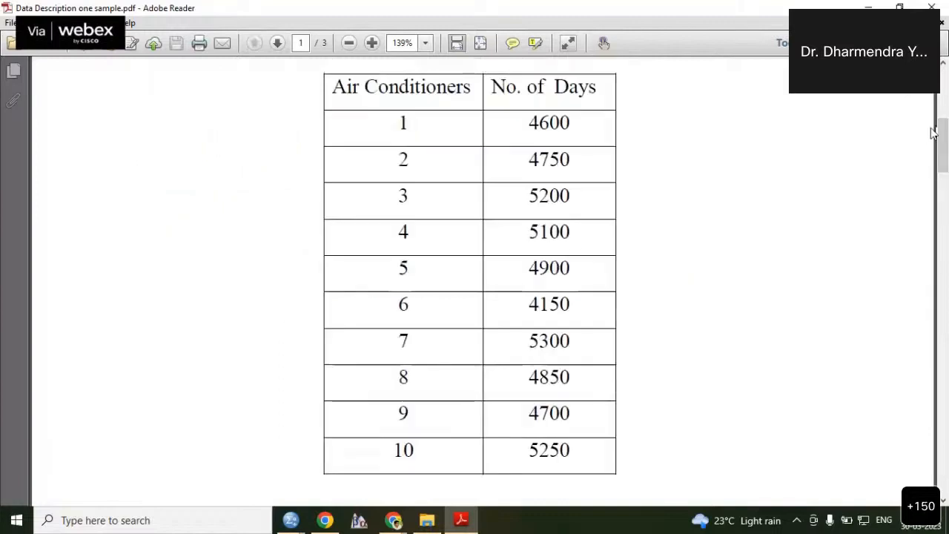
scroll(942, 152, "up", 1)
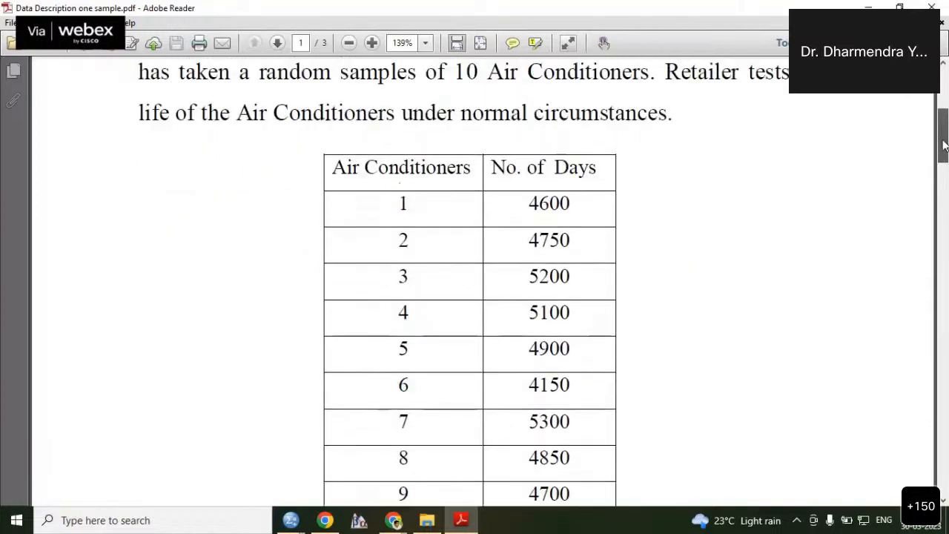
left_click_drag(942, 145, 943, 157)
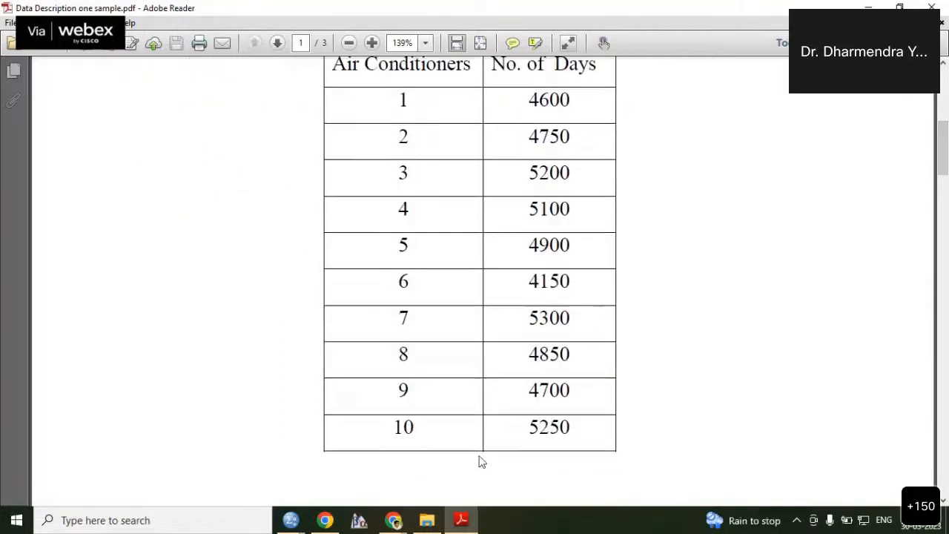
Switch to the One Sample t test.sav dataset in SPSS and review the names and types of the Aircondition and Days variables
mouse_move(301, 507)
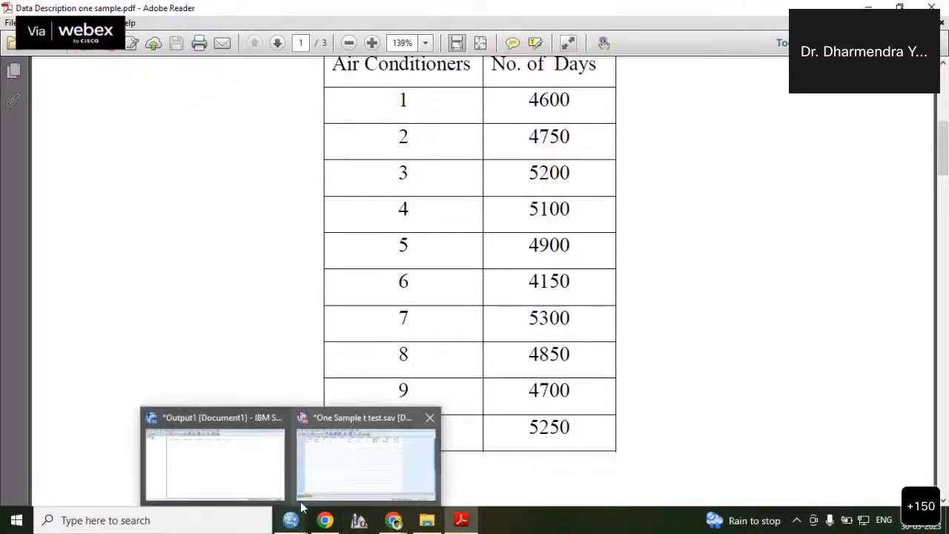
left_click(333, 461)
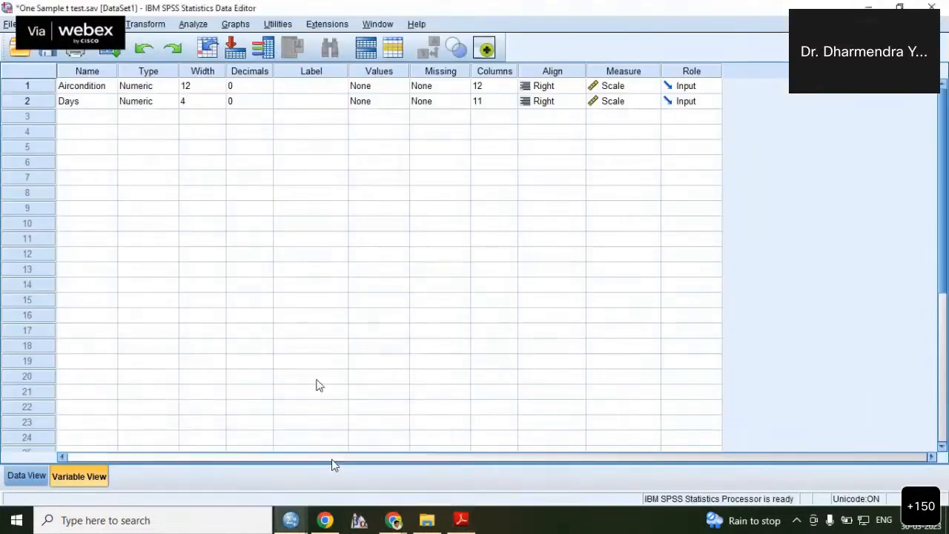
left_click(94, 91)
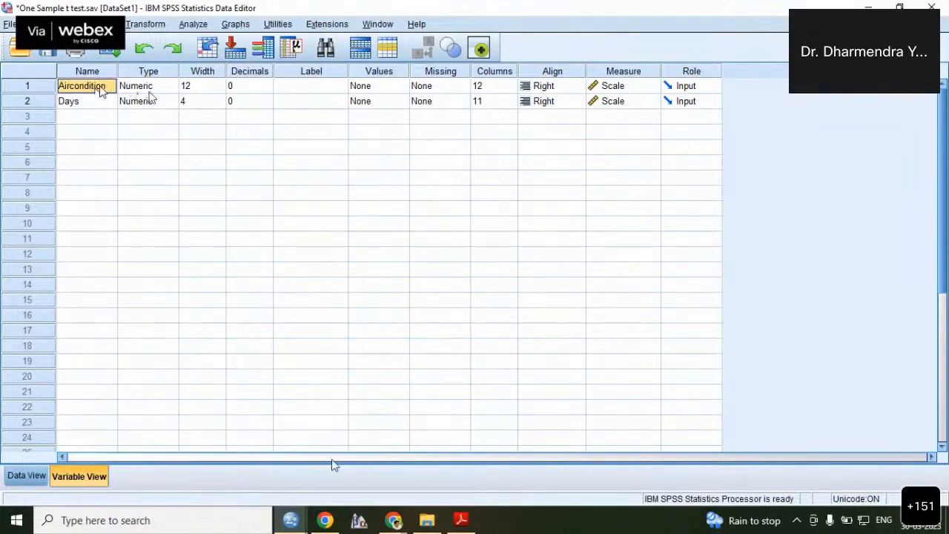
left_click(151, 93)
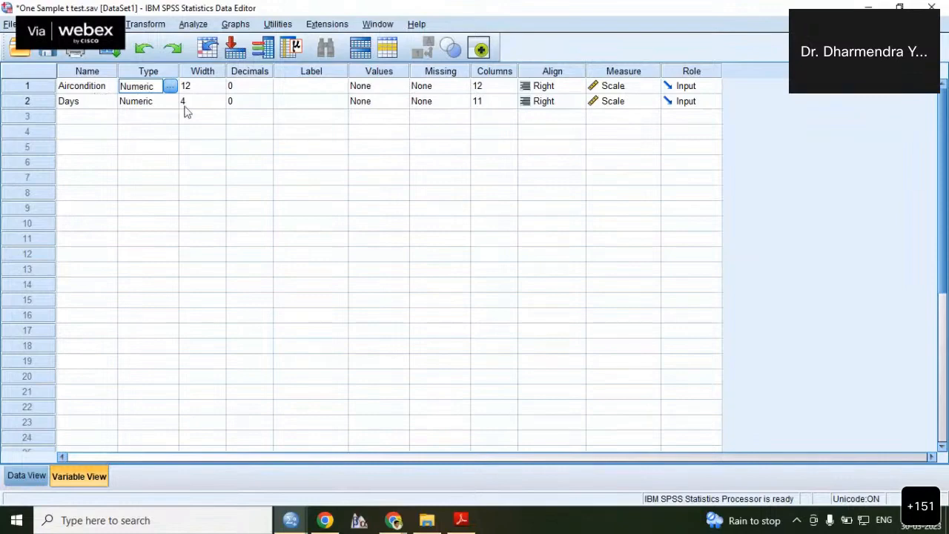
left_click(89, 104)
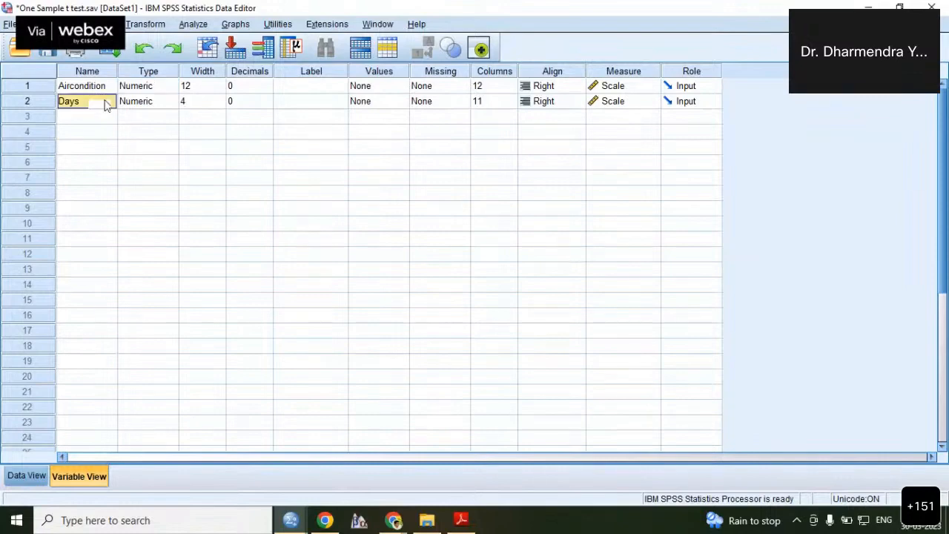
left_click(148, 109)
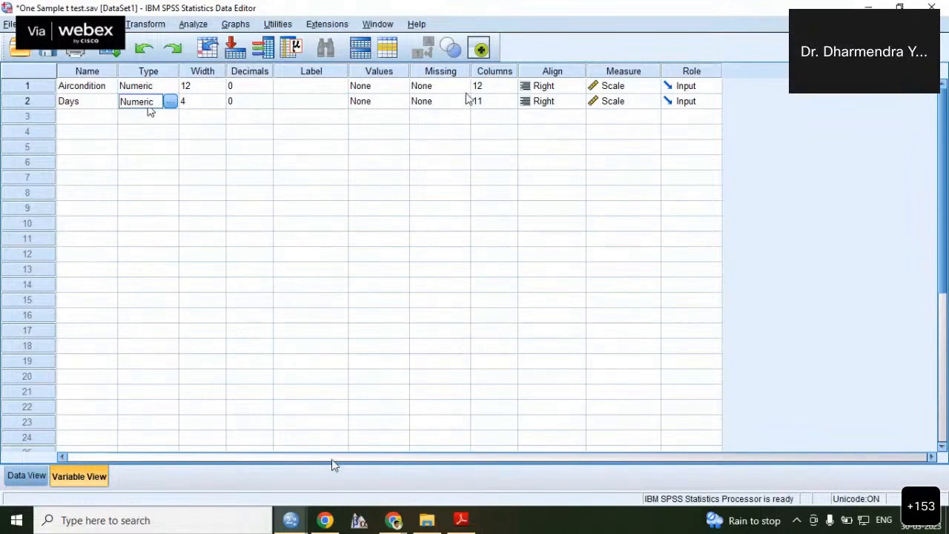
left_click(86, 86)
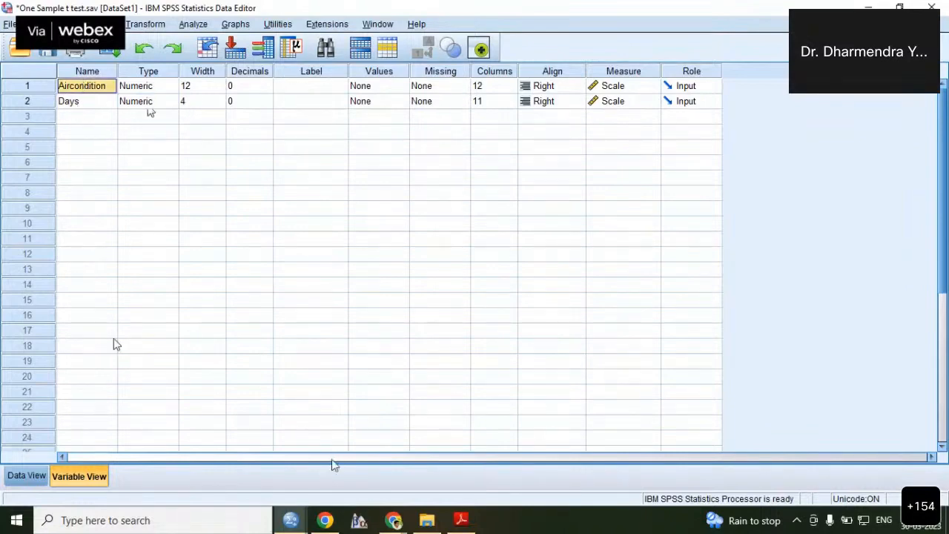
Show the dataset's cases and review all ten values in the Days column
left_click(26, 476)
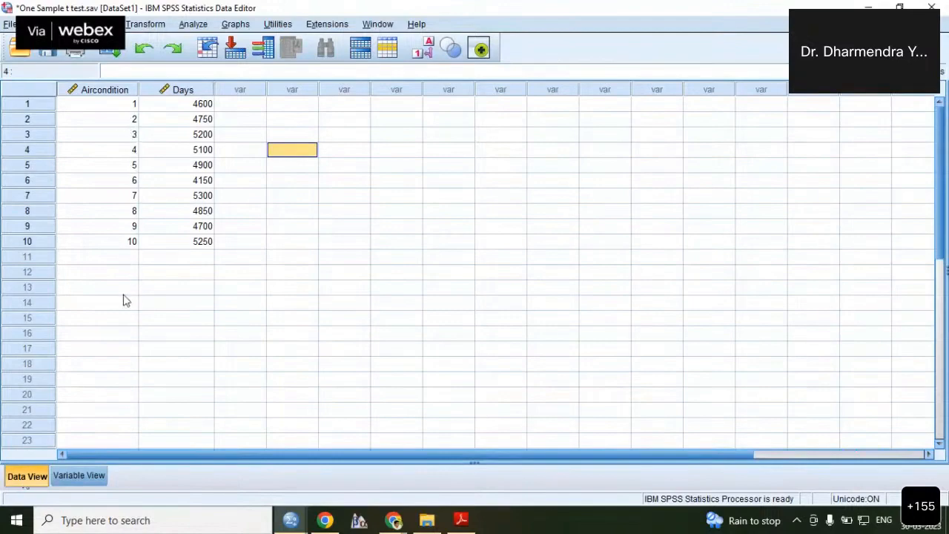
left_click_drag(200, 108, 198, 245)
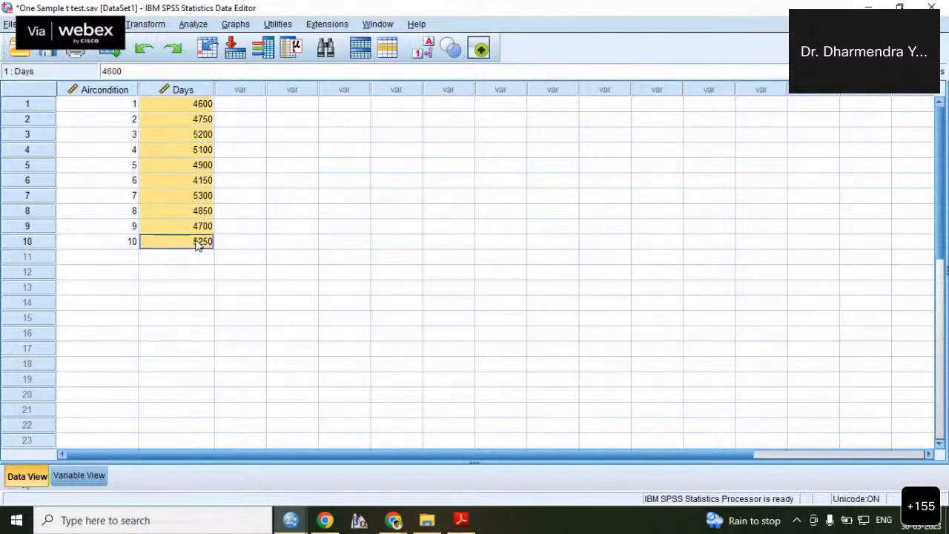
left_click(116, 106)
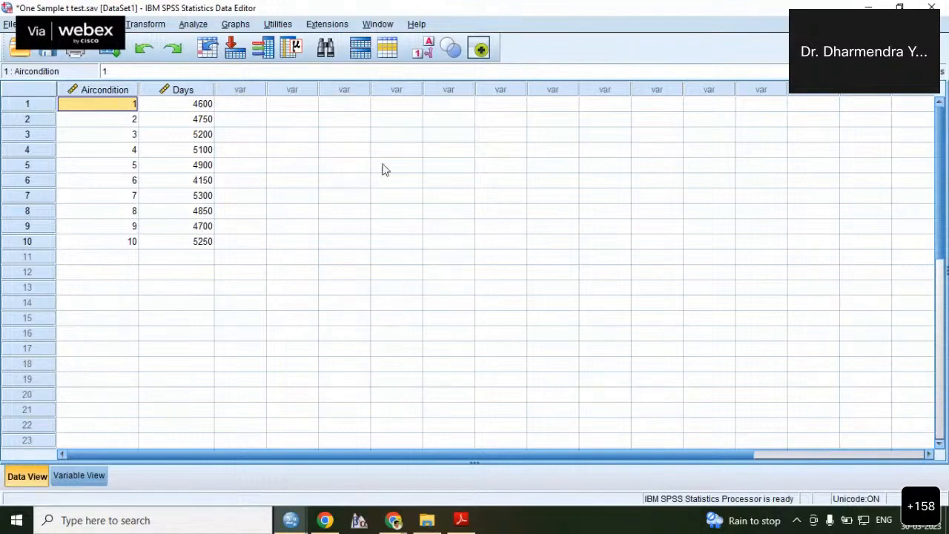
Switch to the Webex meeting in Chrome, open its chat and read through the recent messages
left_click(194, 25)
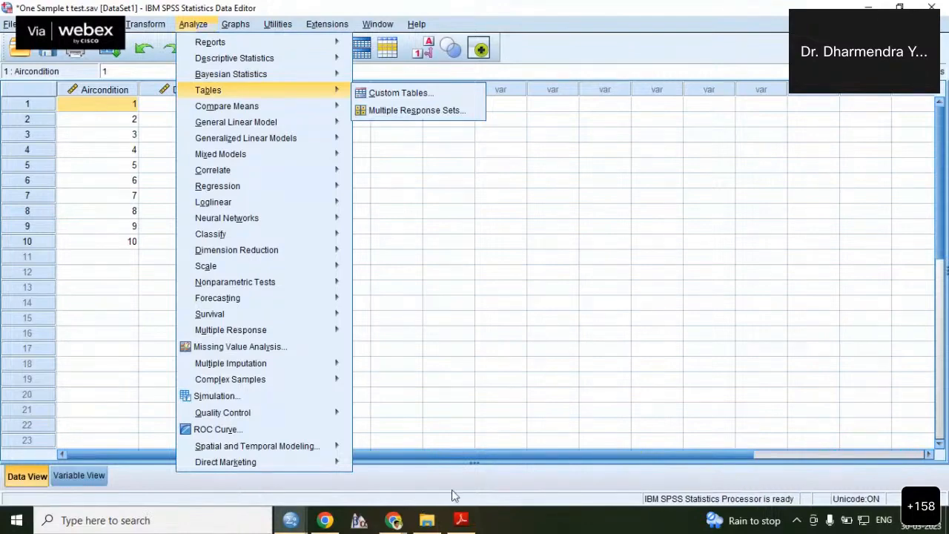
mouse_move(393, 520)
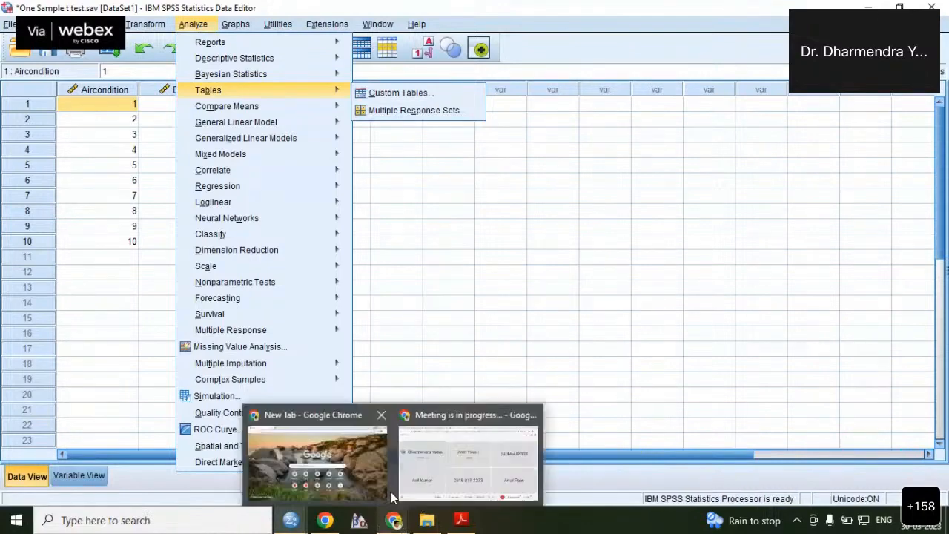
left_click(424, 474)
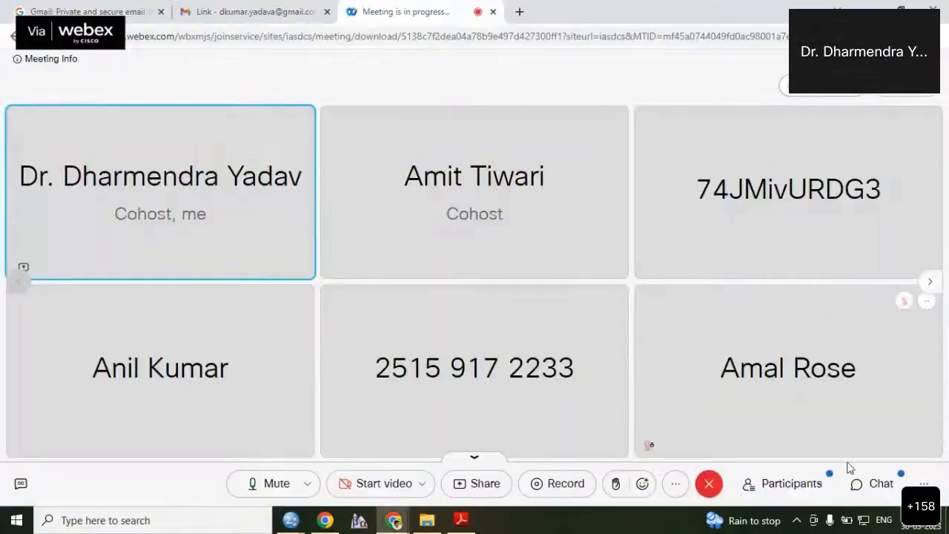
left_click(881, 484)
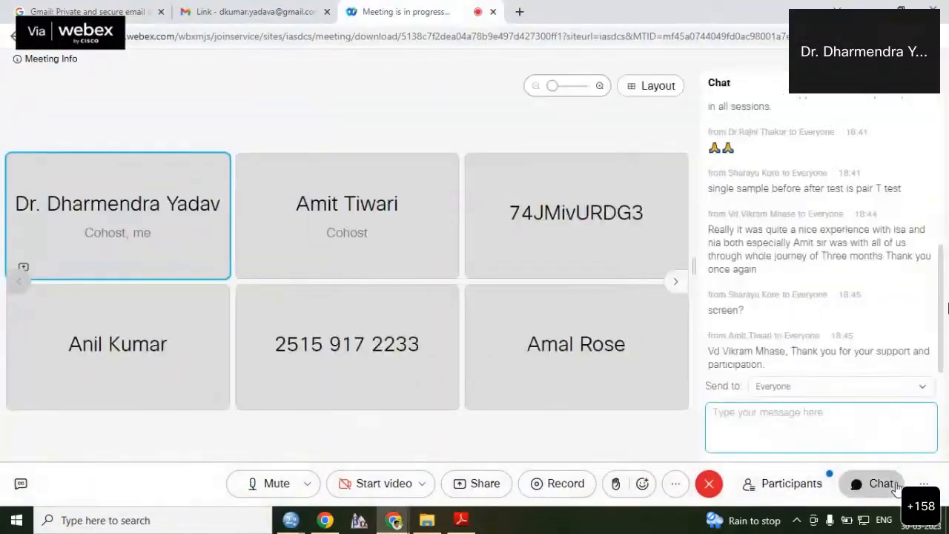
left_click(941, 335)
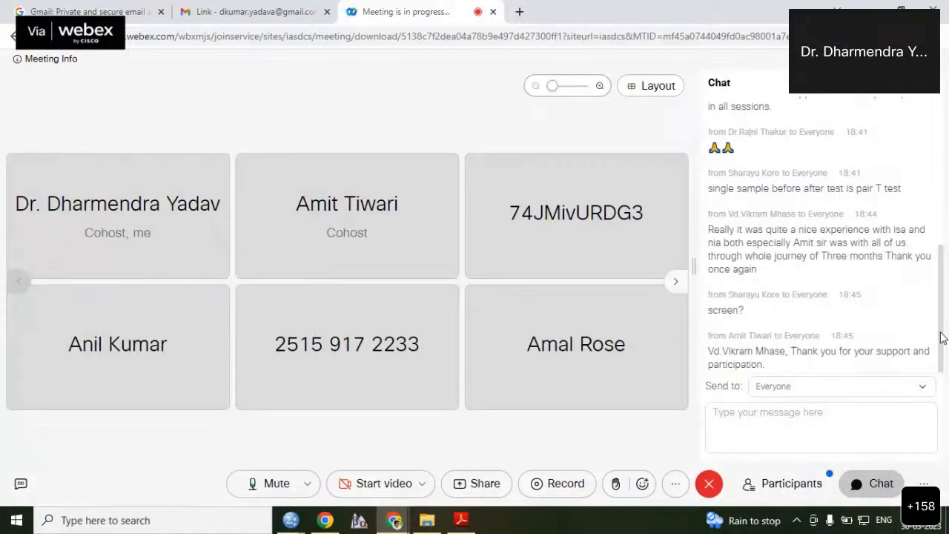
scroll(942, 335, "up", 3)
scroll(940, 370, "down", 3)
scroll(944, 215, "up", 3)
scroll(945, 340, "down", 3)
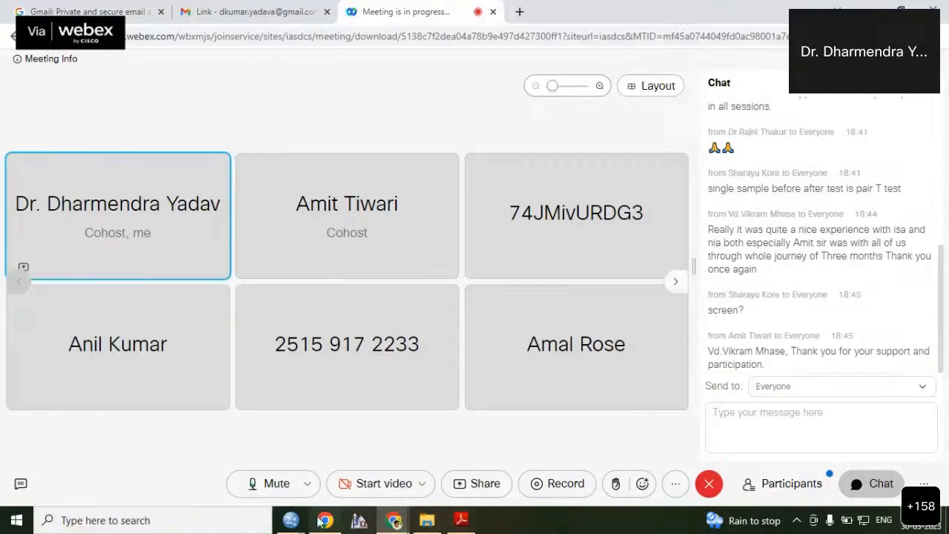
Switch to the One Sample t test.sav dataset in SPSS and start a One-Sample T Test with Days as the test variable
mouse_move(297, 525)
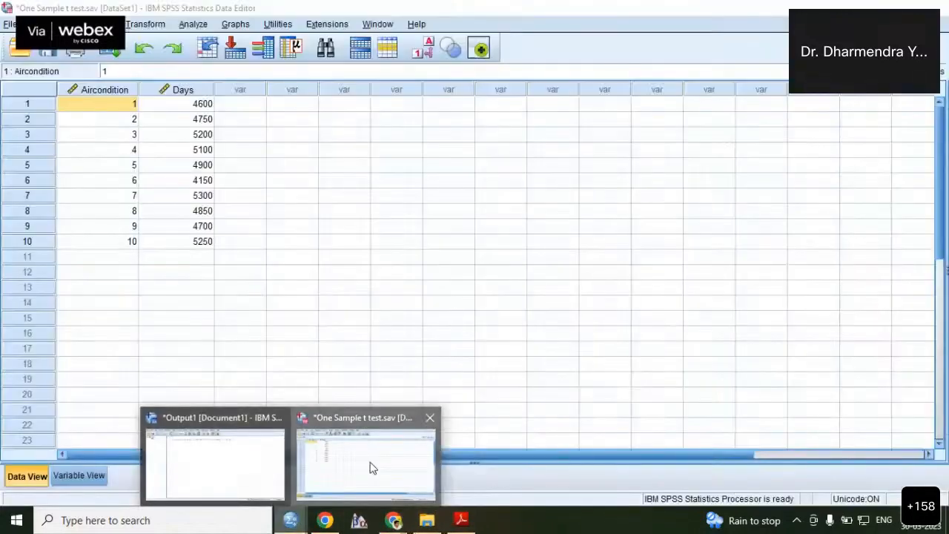
left_click(372, 468)
left_click(192, 24)
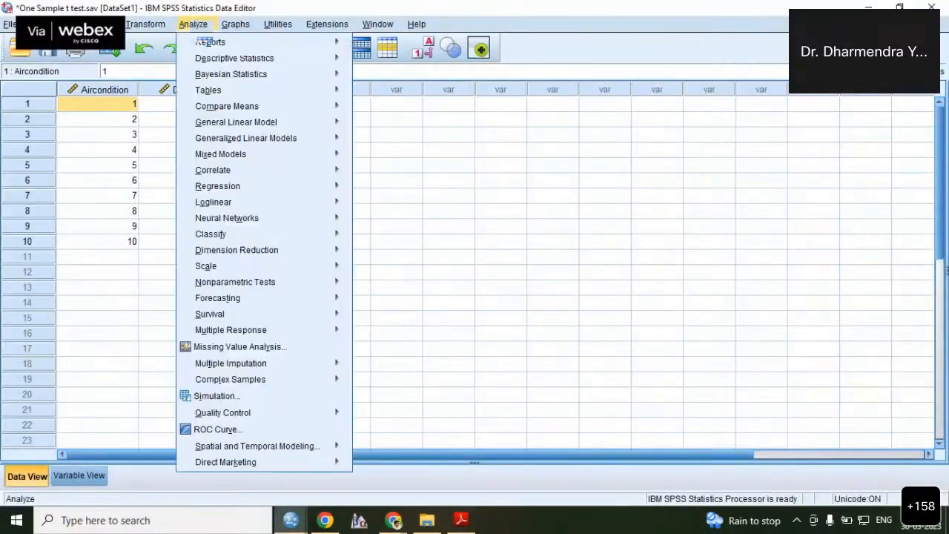
mouse_move(244, 106)
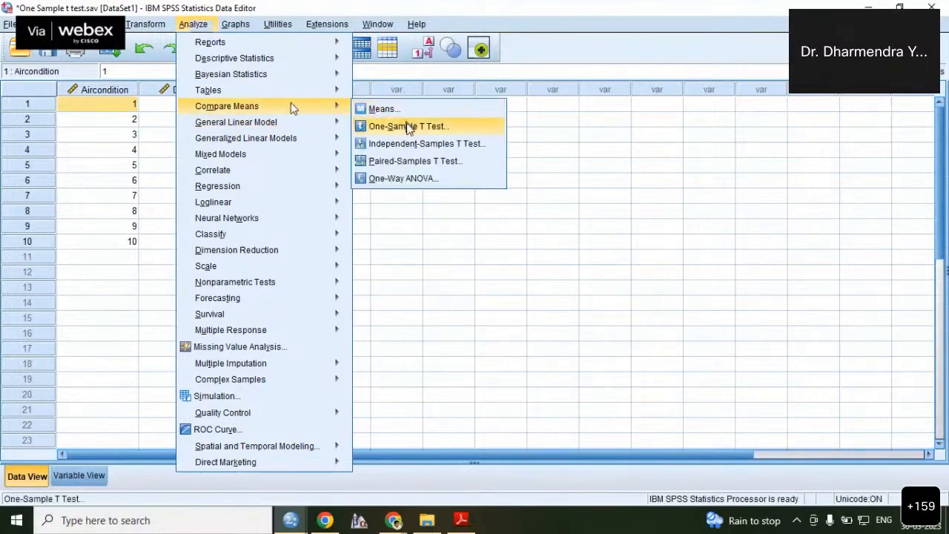
left_click(407, 127)
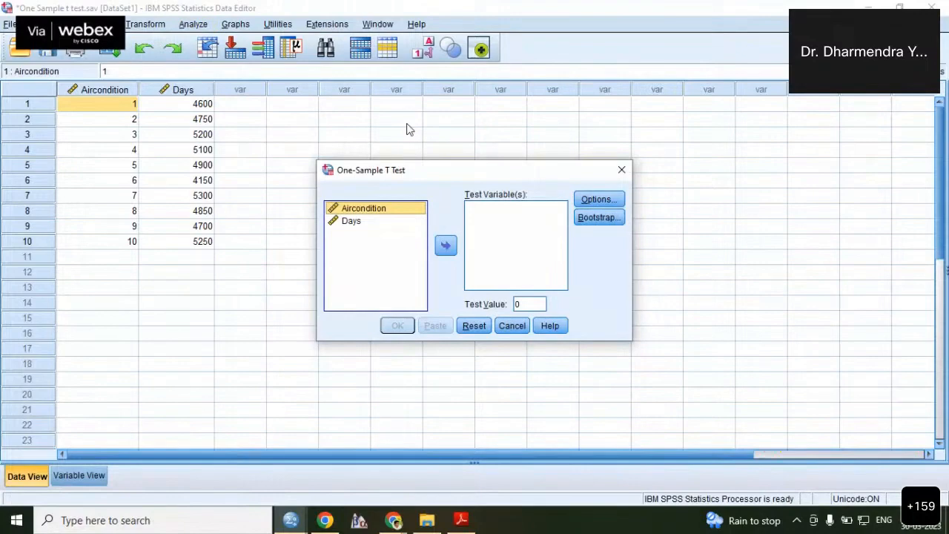
left_click(355, 221)
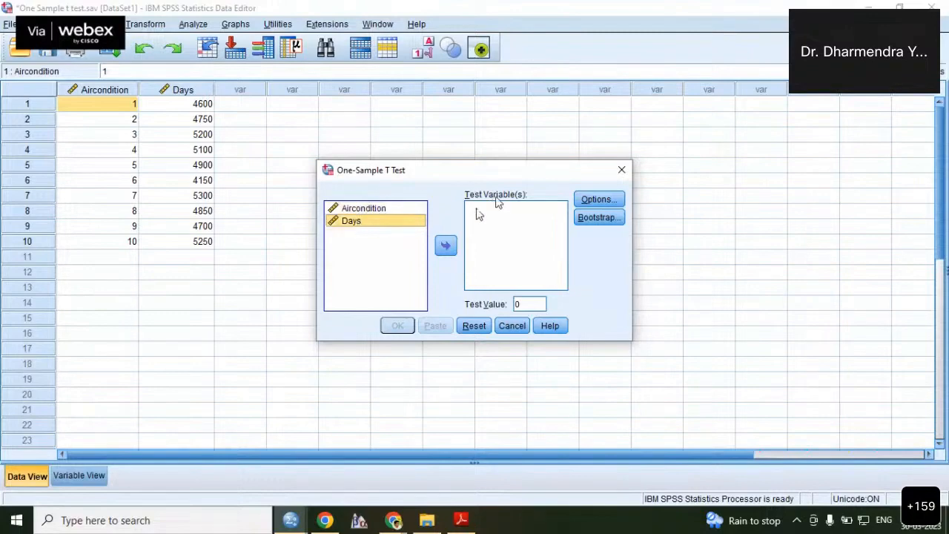
left_click(446, 245)
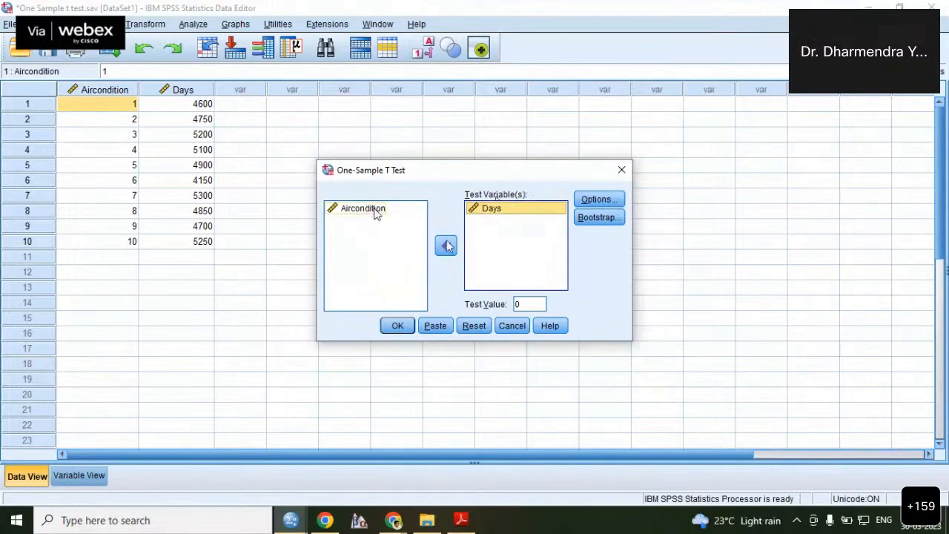
Check the confidence interval and missing-value options, set the test value to 5000 and run the One-Sample T Test
left_click(597, 199)
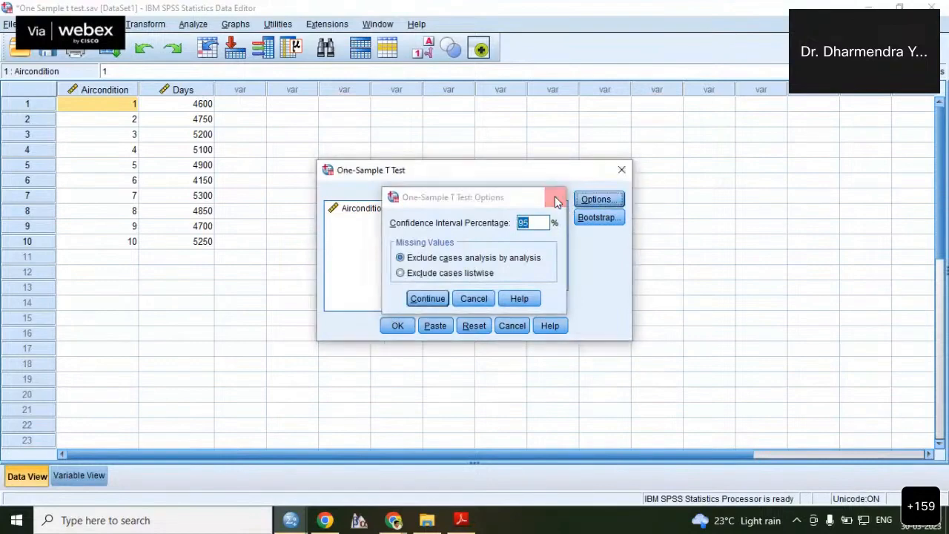
left_click(555, 197)
left_click(527, 304)
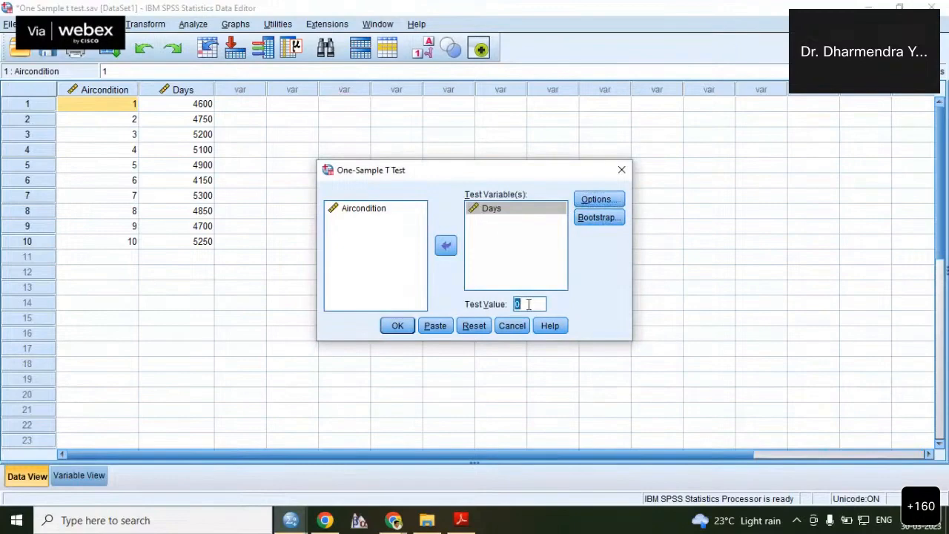
key("BackSpace")
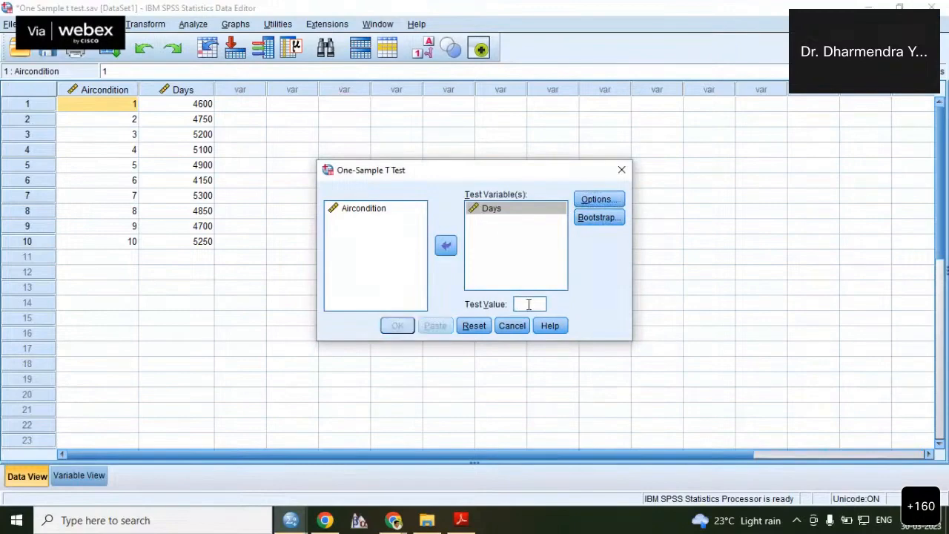
type("5000")
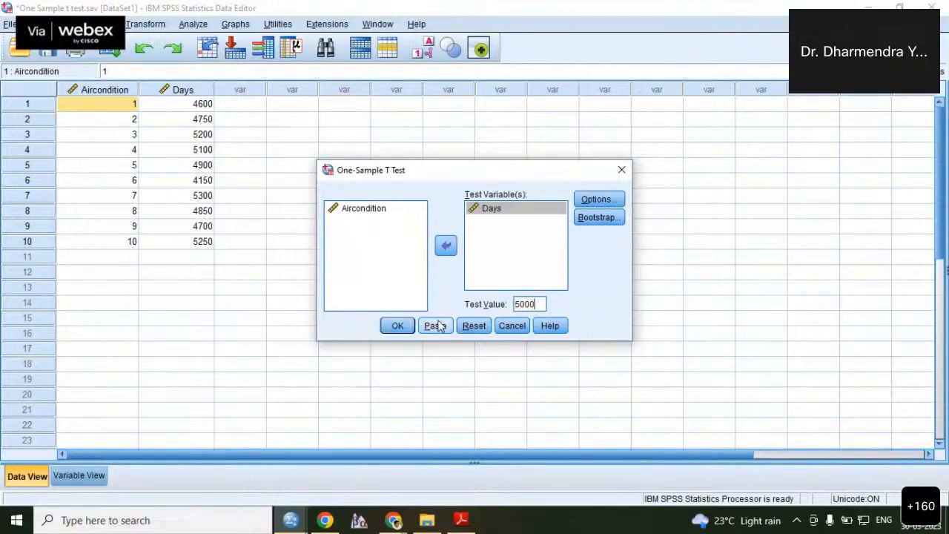
left_click(396, 331)
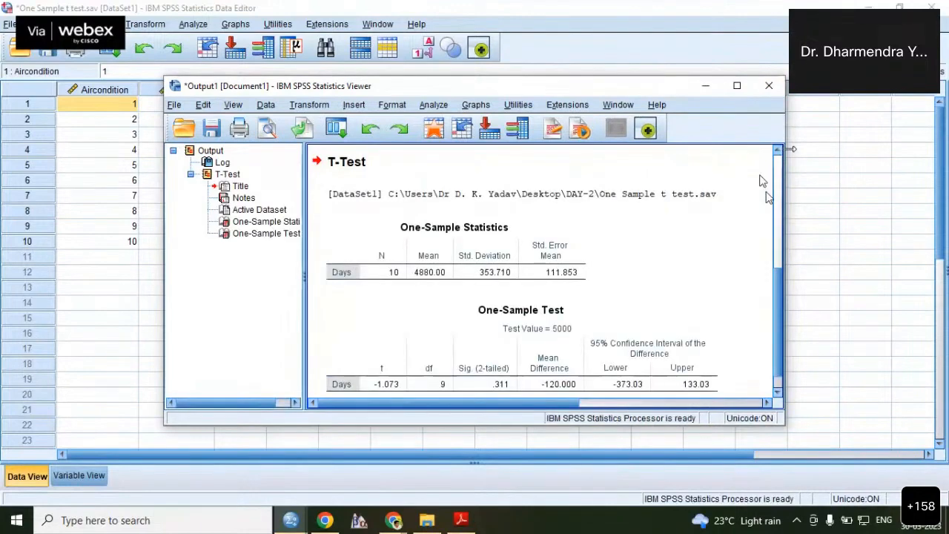
Maximize the output window and examine the T-TEST syntax log, the One-Sample Statistics table and the One-Sample Test table
left_click(736, 88)
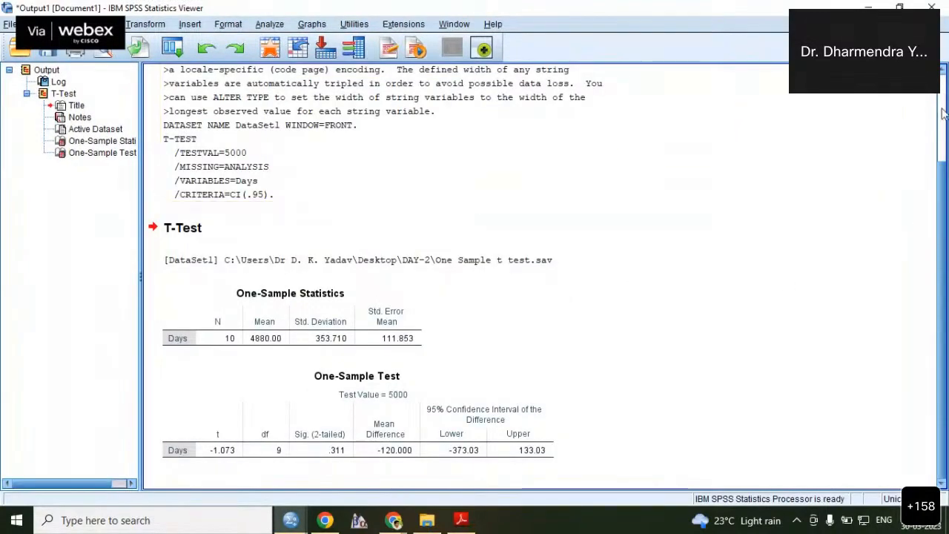
scroll(942, 115, "up", 3)
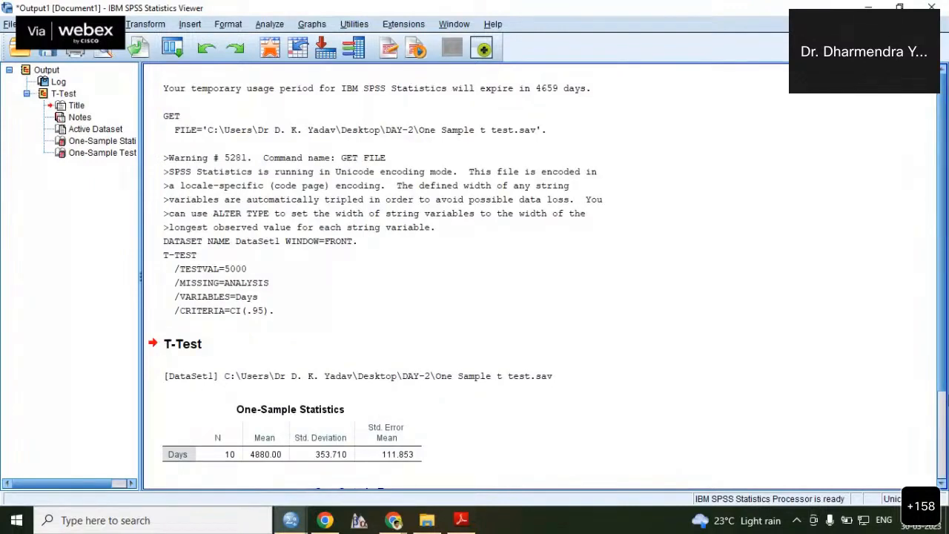
scroll(945, 422, "down", 3)
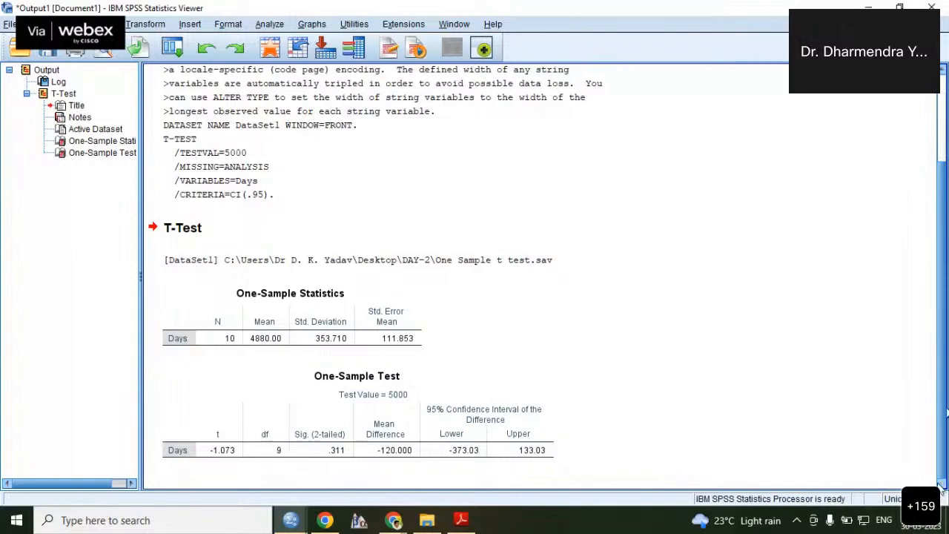
left_click(308, 339)
left_click(943, 111)
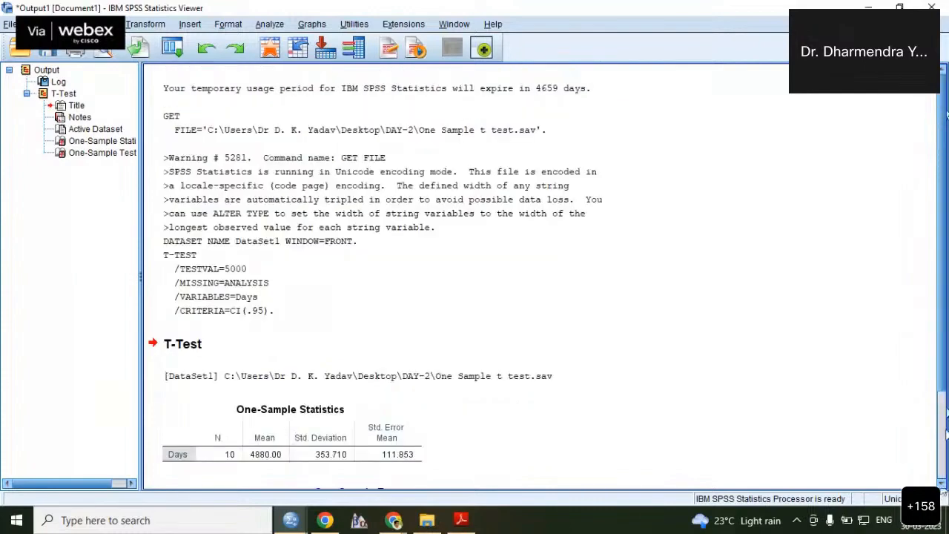
left_click(946, 430)
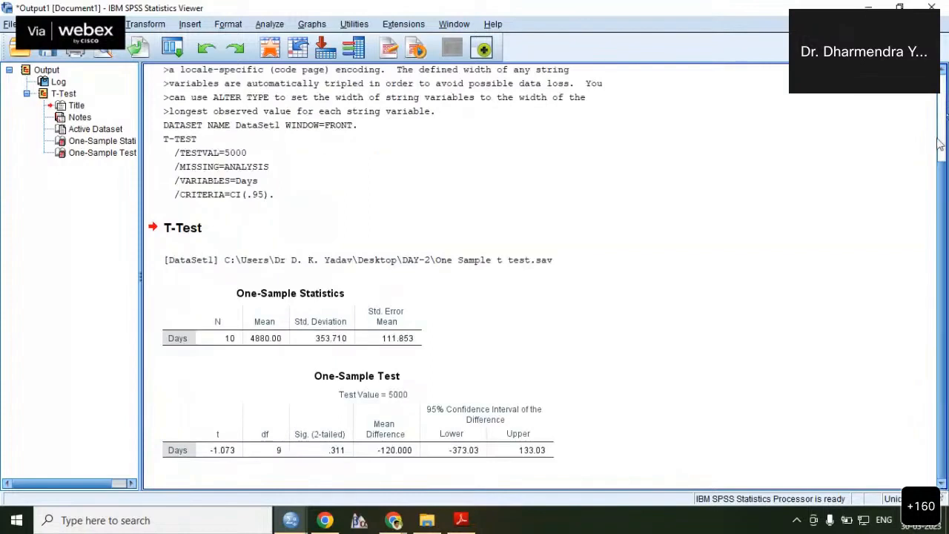
left_click(945, 136)
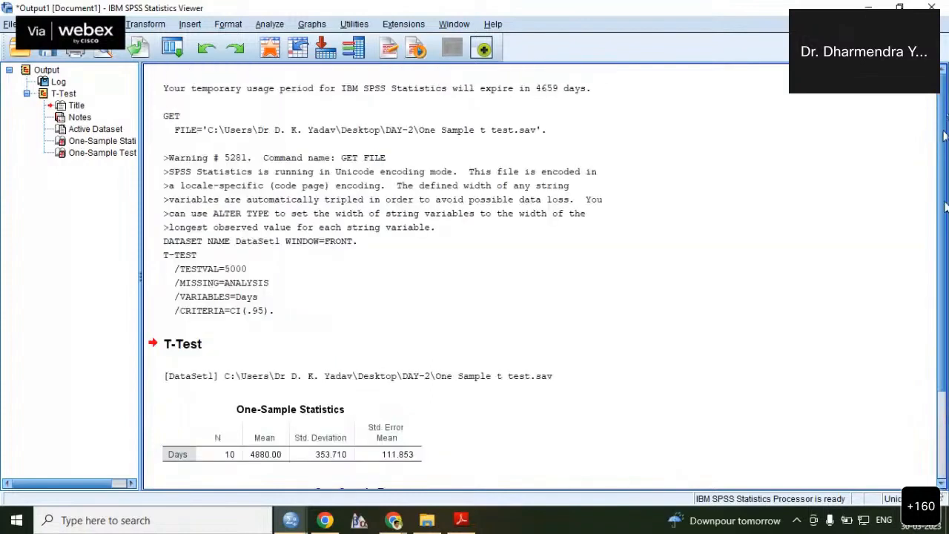
left_click(946, 420)
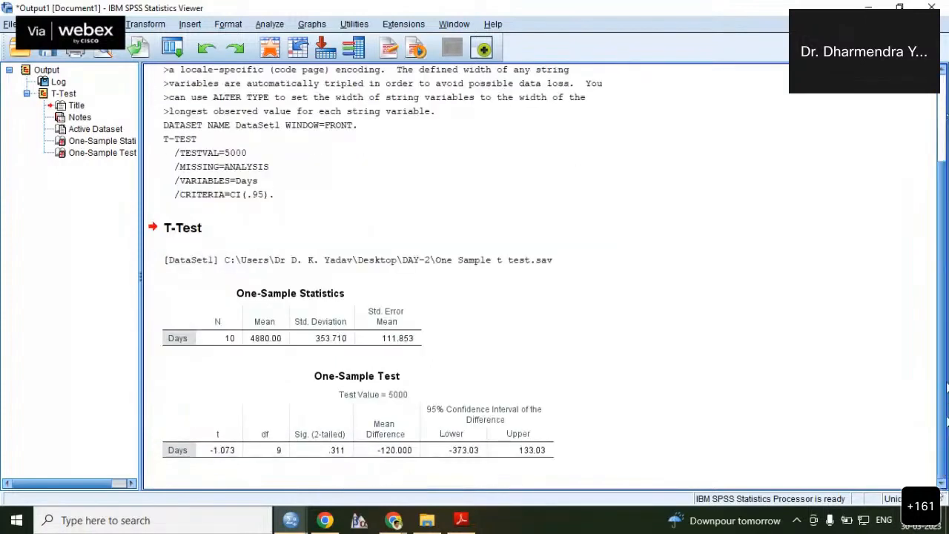
left_click(945, 152)
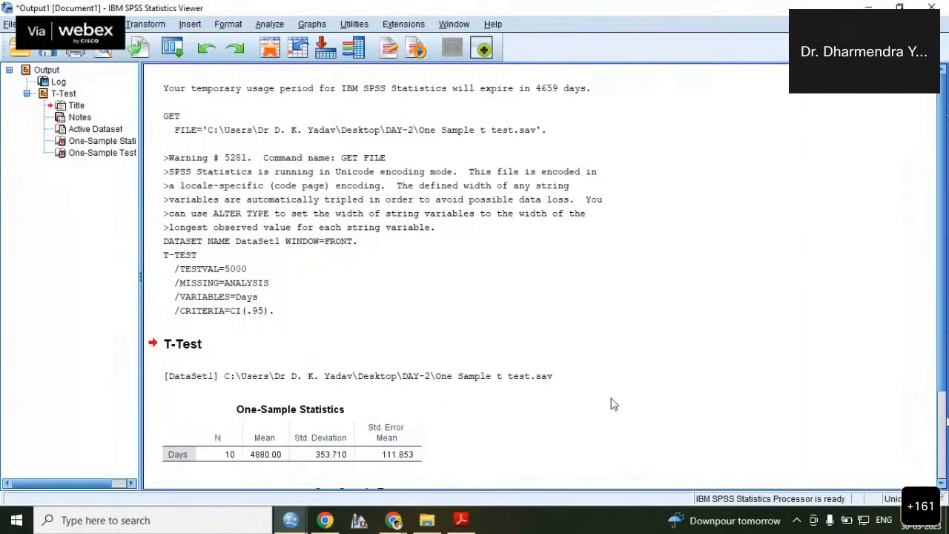
left_click(311, 465)
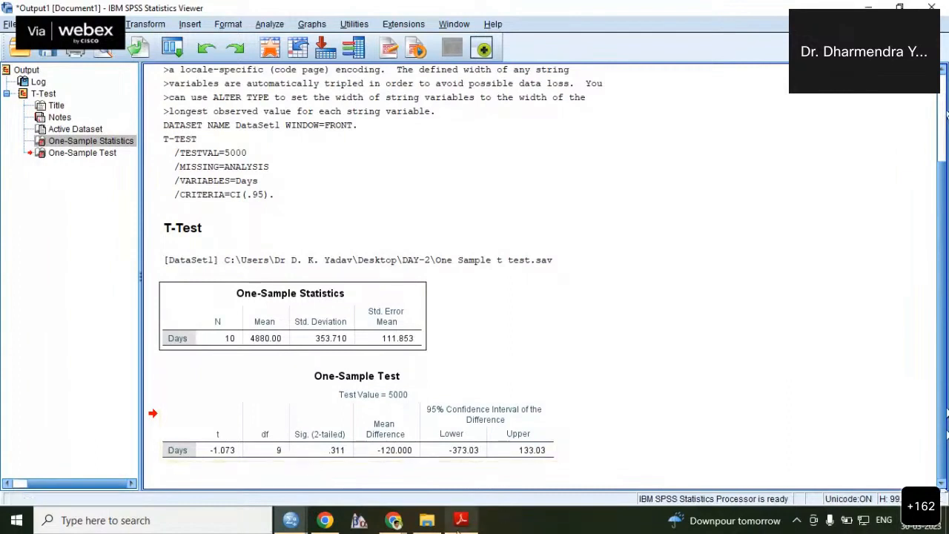
Switch to Data Description one sample.pdf in Adobe Reader and review the Shapiro-Wilk normality test of Days on page 2
left_click(460, 520)
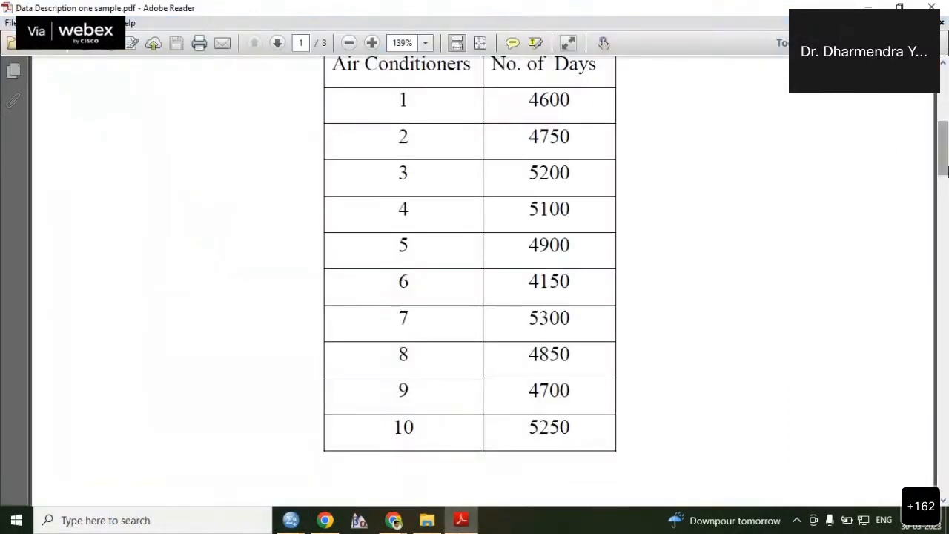
left_click_drag(944, 148, 929, 291)
left_click(945, 195)
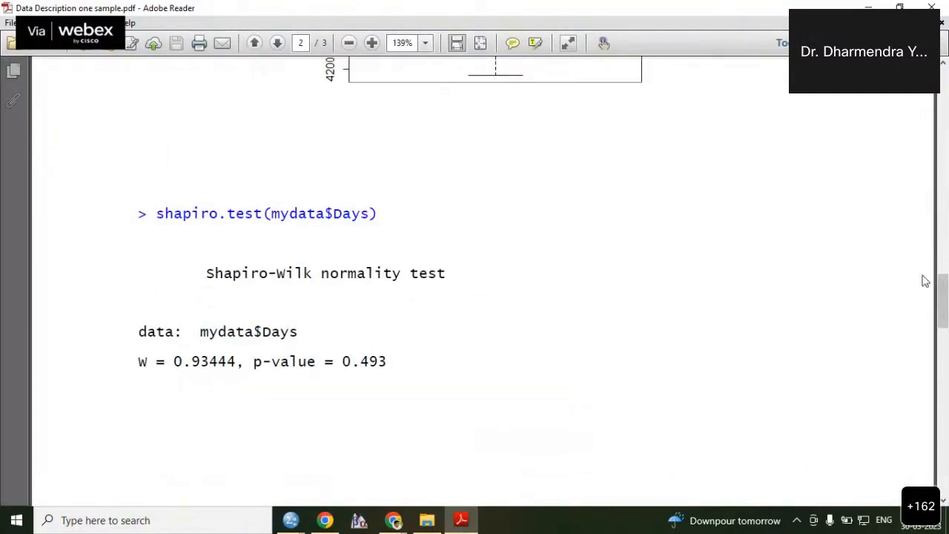
scroll(942, 310, "down", 2)
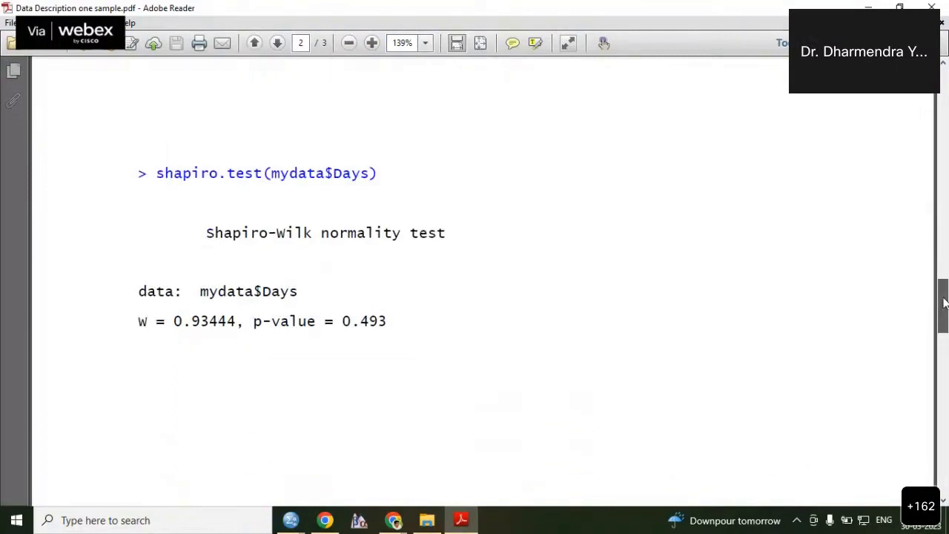
Read the R one-sample t-test output for Days with mu = 5000 and the start of the results report on page 3
scroll(943, 305, "down", 10)
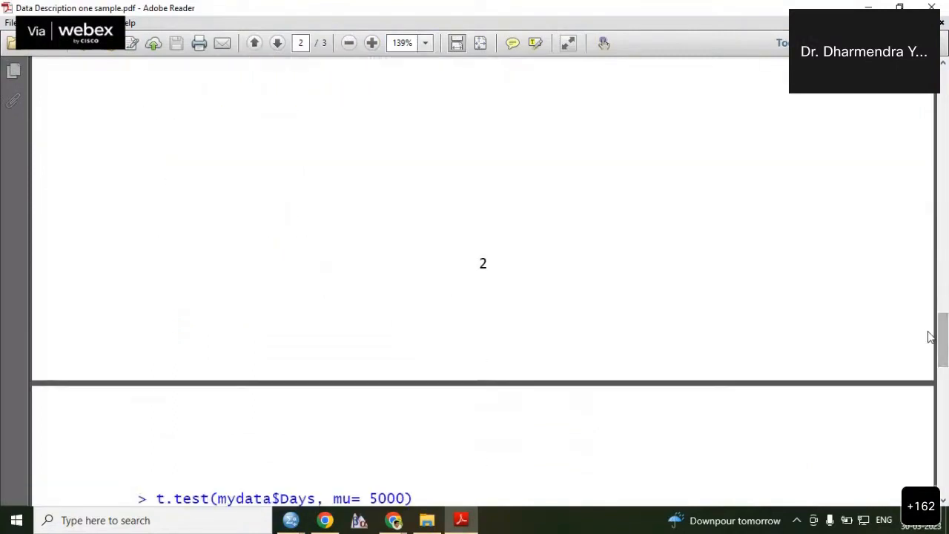
scroll(943, 326, "down", 5)
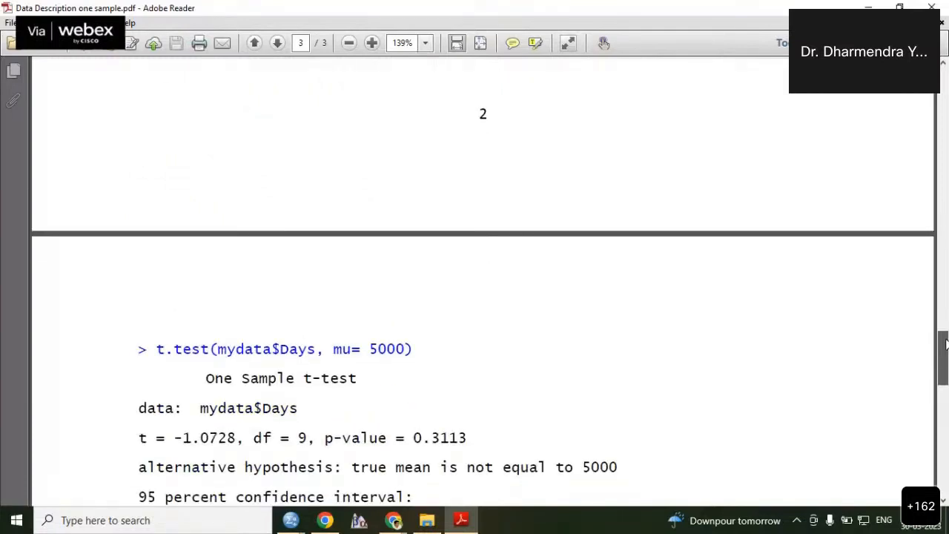
scroll(943, 342, "down", 3)
scroll(943, 357, "down", 1)
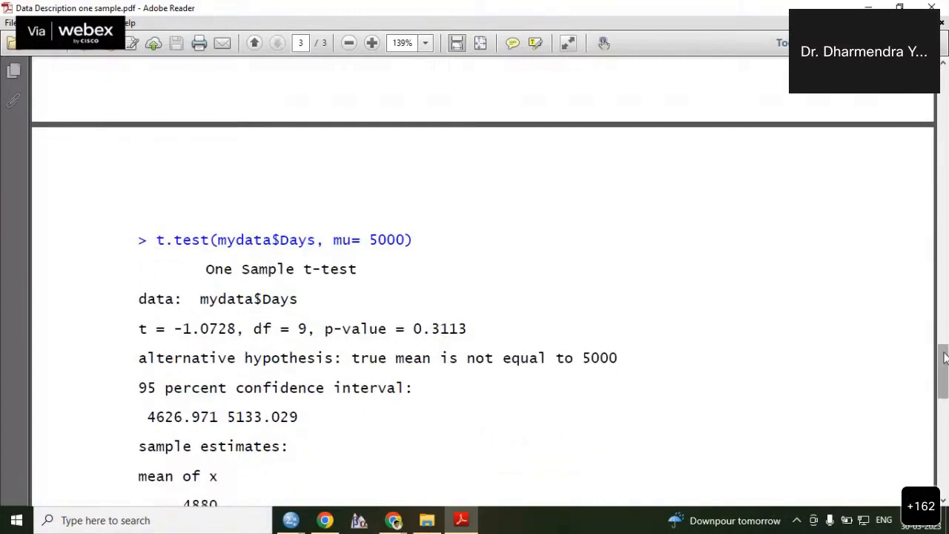
scroll(943, 361, "down", 1)
scroll(944, 361, "down", 1)
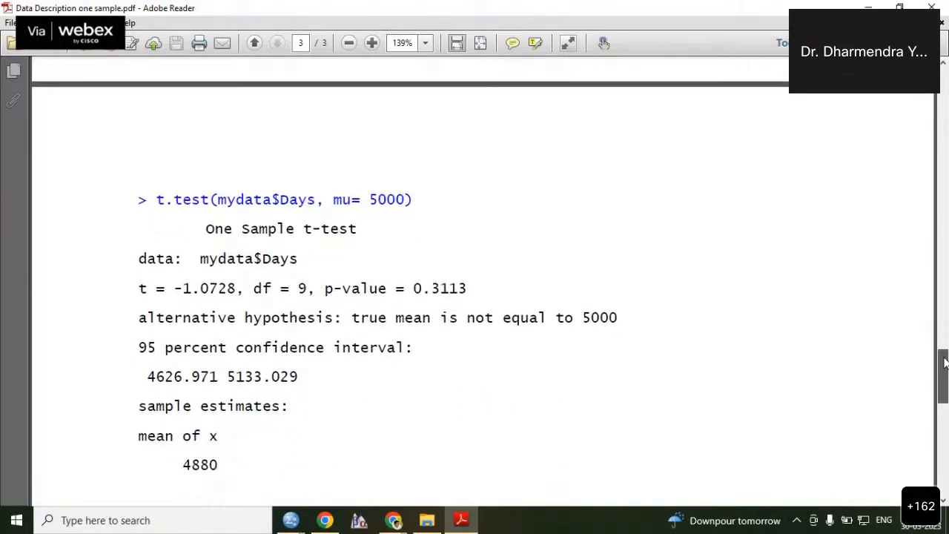
scroll(944, 361, "down", 1)
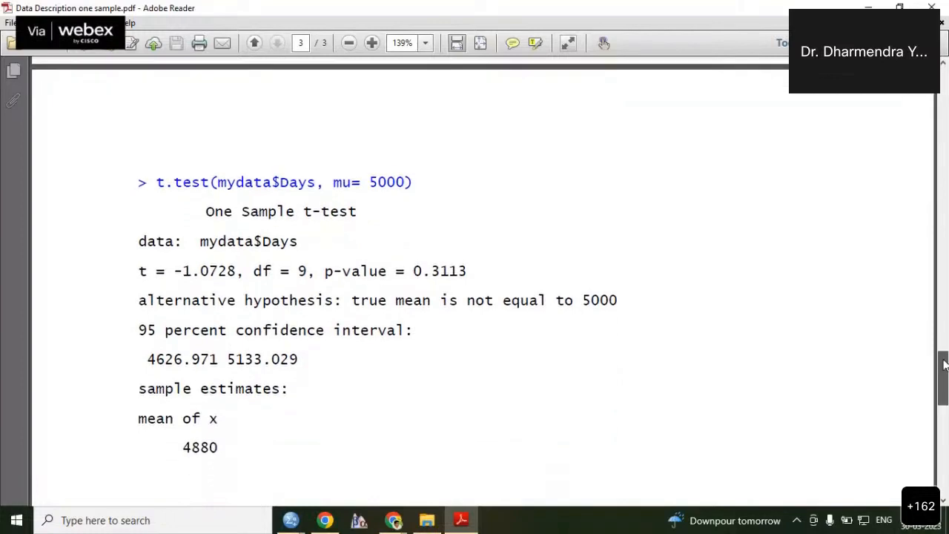
left_click_drag(944, 365, 943, 370)
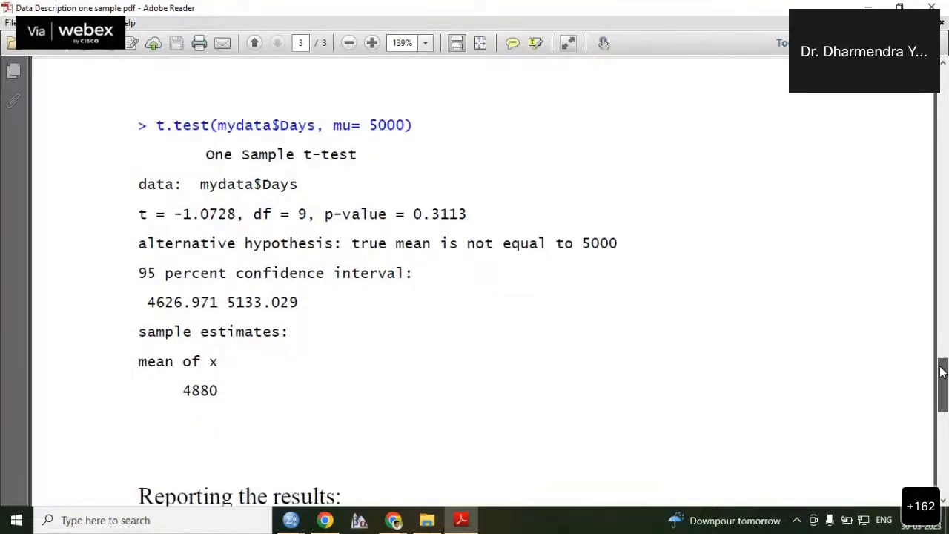
left_click_drag(941, 370, 935, 379)
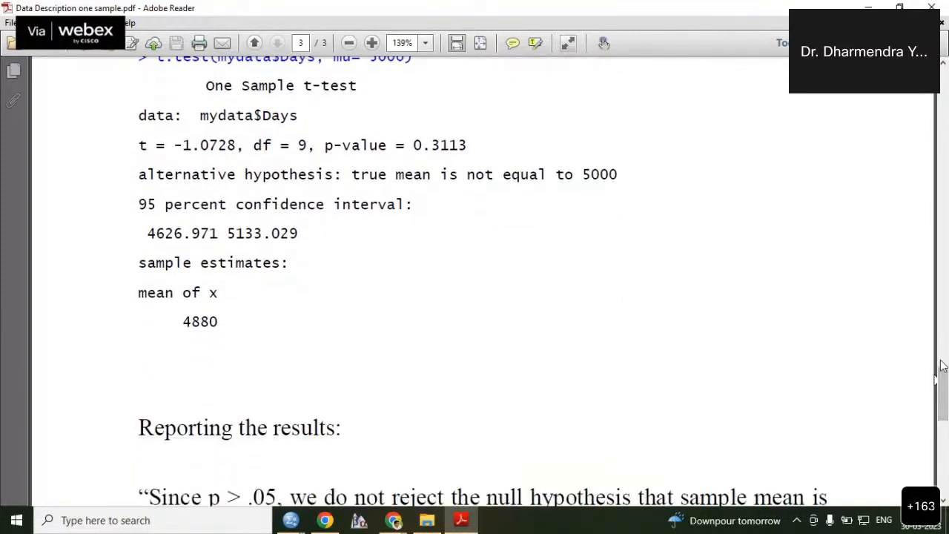
scroll(942, 376, "down", 1)
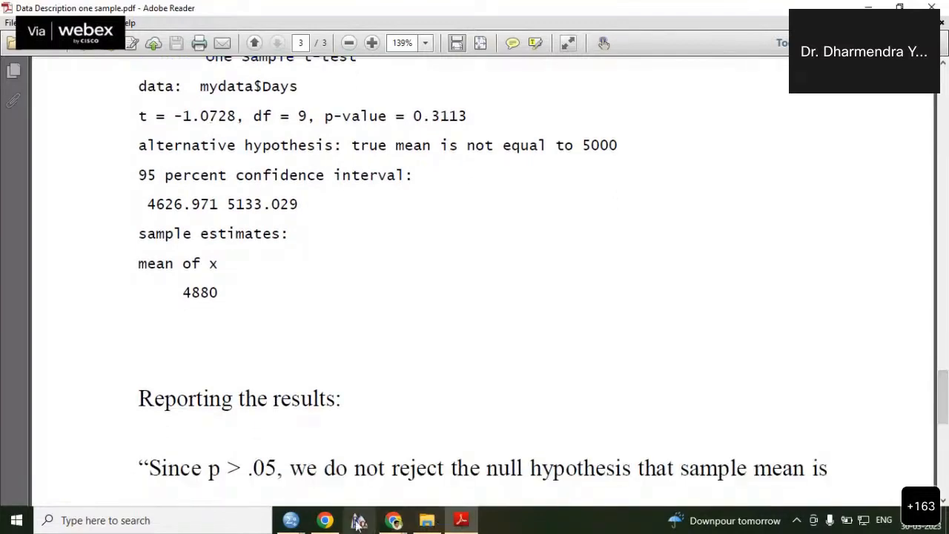
Switch back to the SPSS output and examine the t, Sig. (2-tailed) and Mean Difference values in the One-Sample Test table
mouse_move(358, 521)
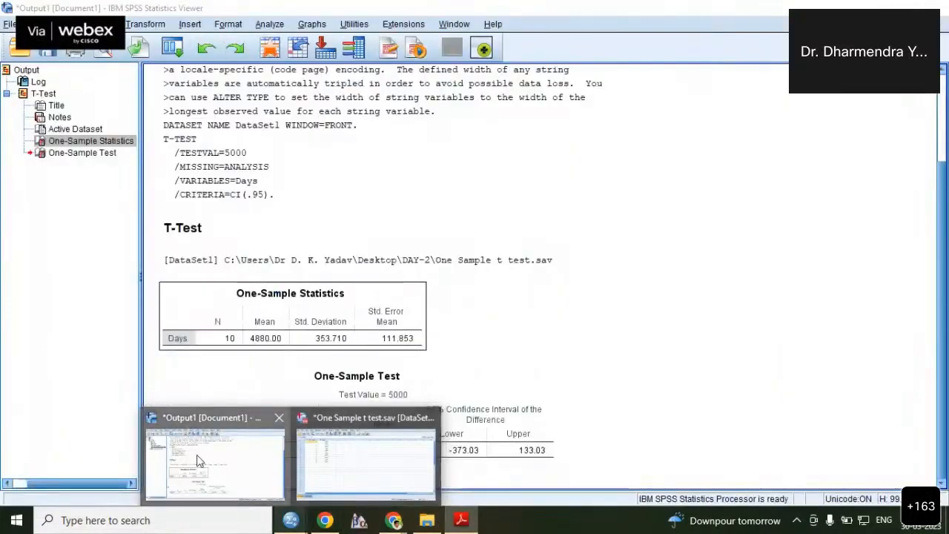
left_click(198, 461)
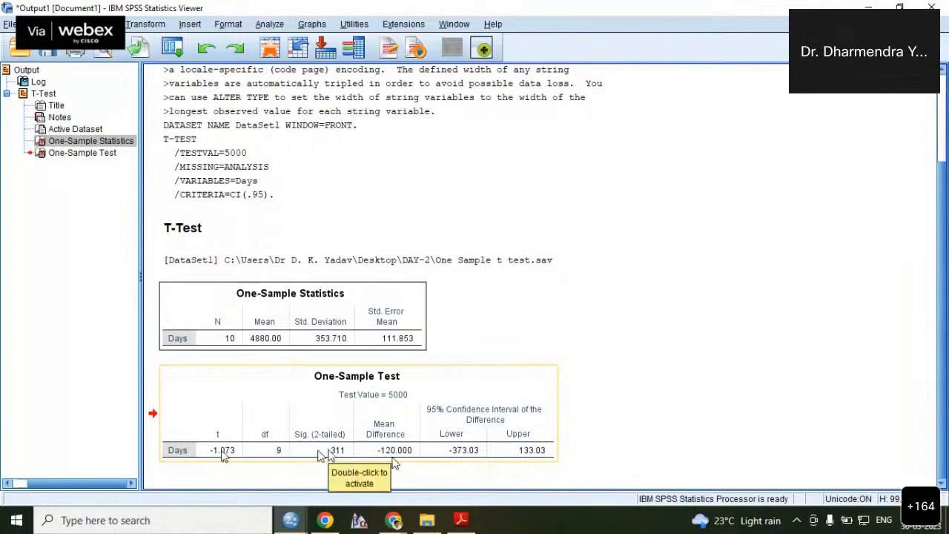
left_click(893, 230)
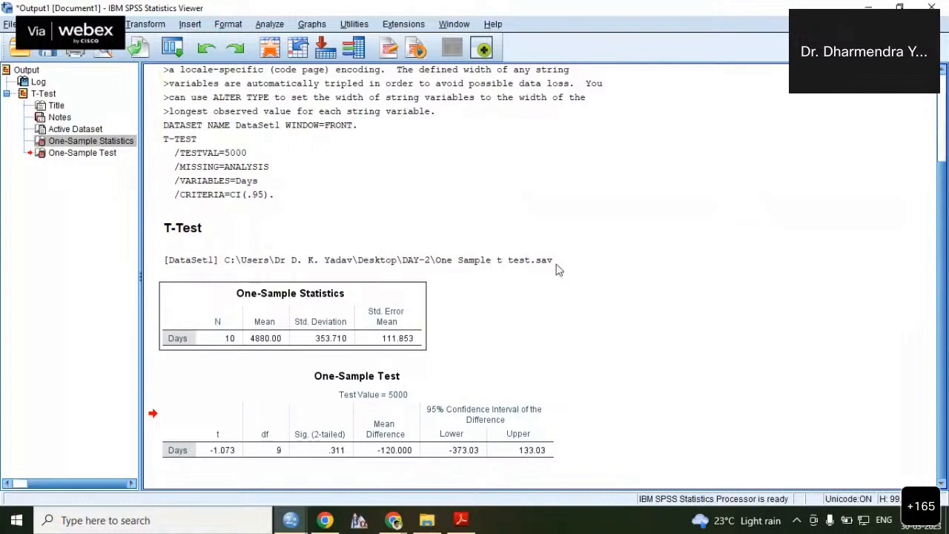
Switch to the Webex meeting window in Chrome and read the participants' answers in the chat
mouse_move(393, 523)
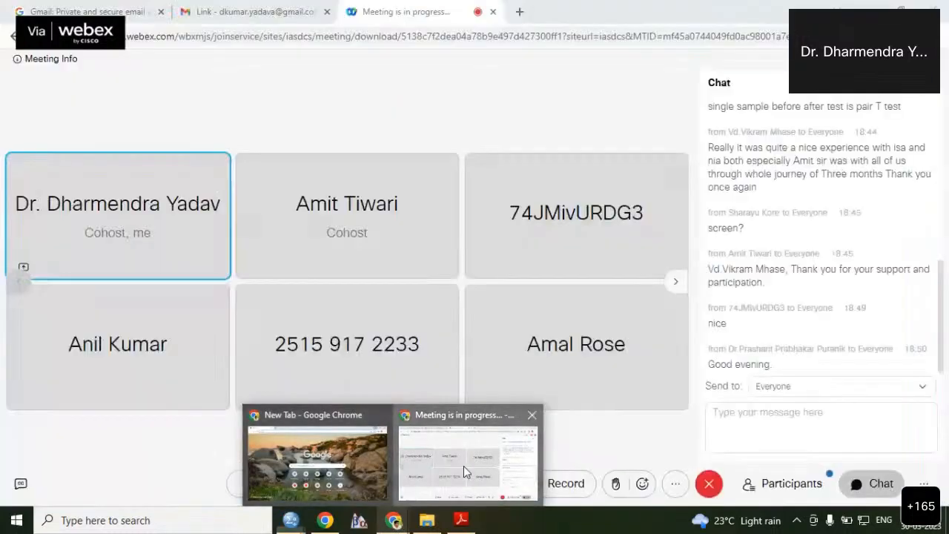
left_click(463, 465)
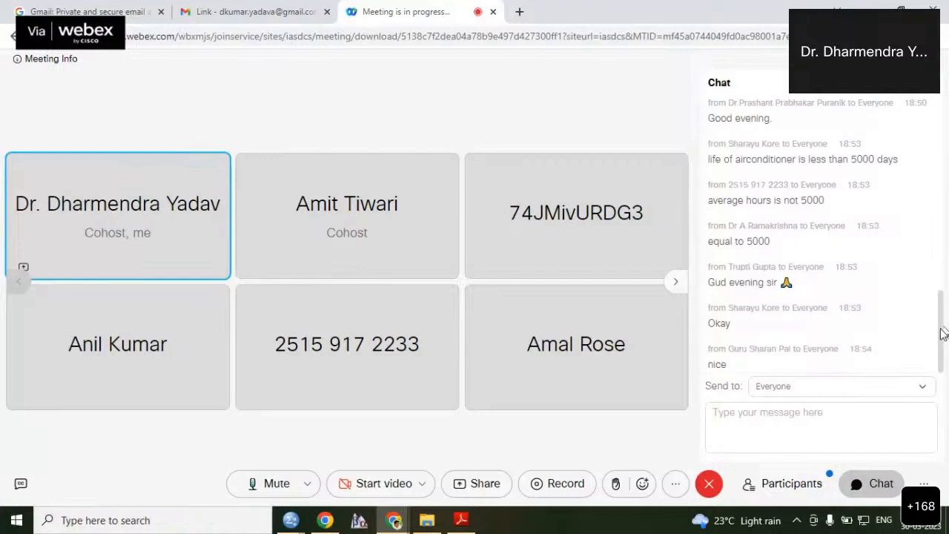
scroll(941, 334, "up", 2)
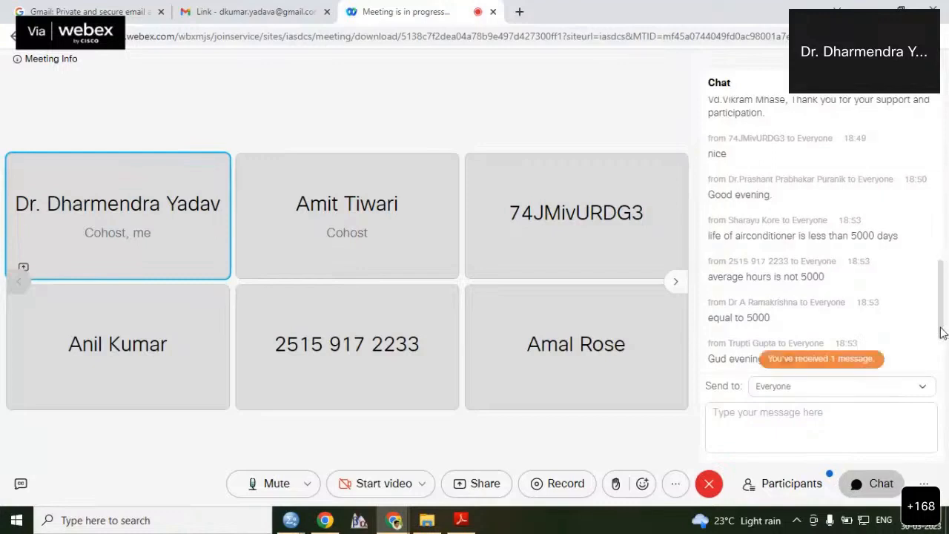
left_click_drag(941, 332, 940, 362)
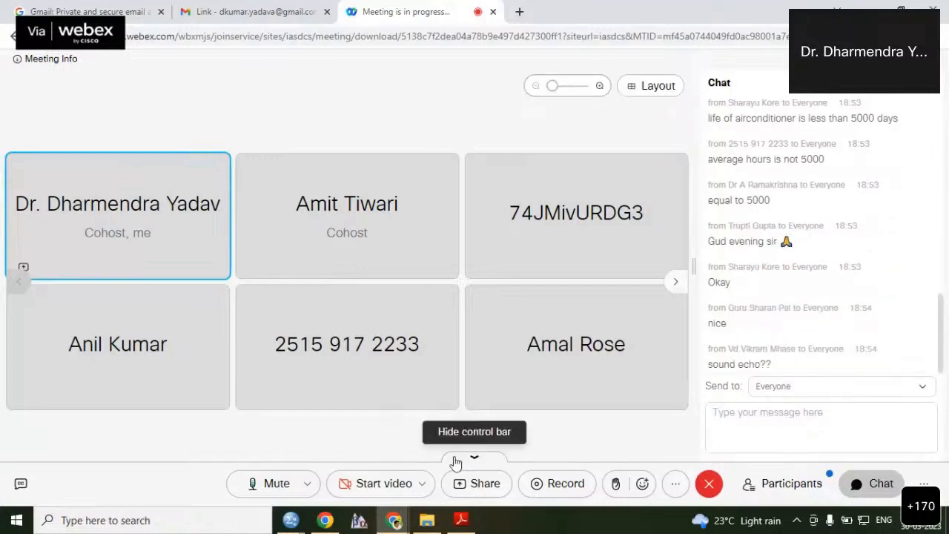
Return to the SPSS output and re-examine the t and Sig. (2-tailed) values for Days
mouse_move(467, 527)
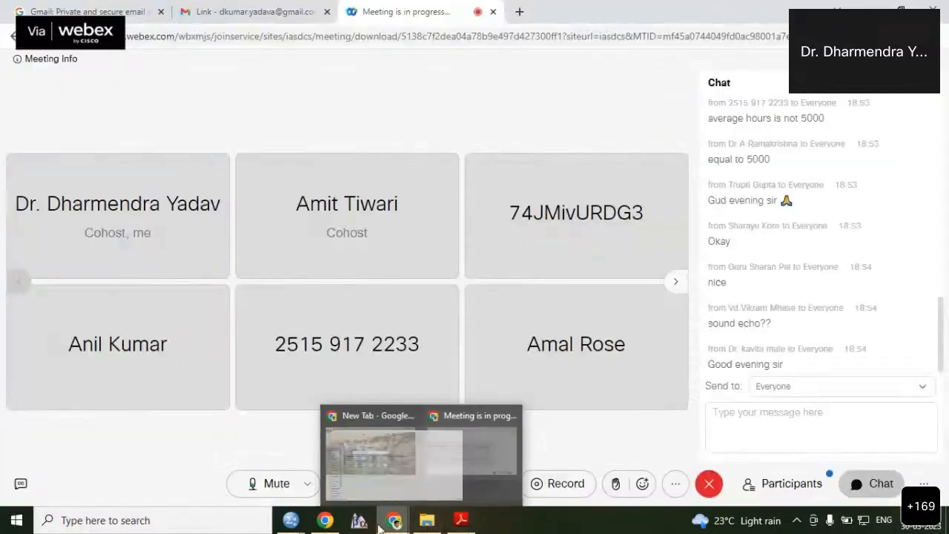
mouse_move(291, 520)
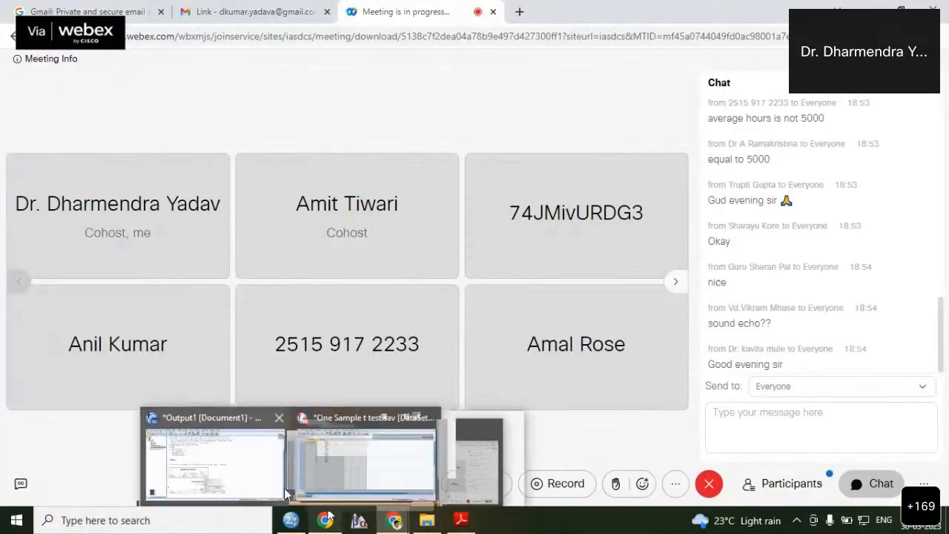
left_click(270, 466)
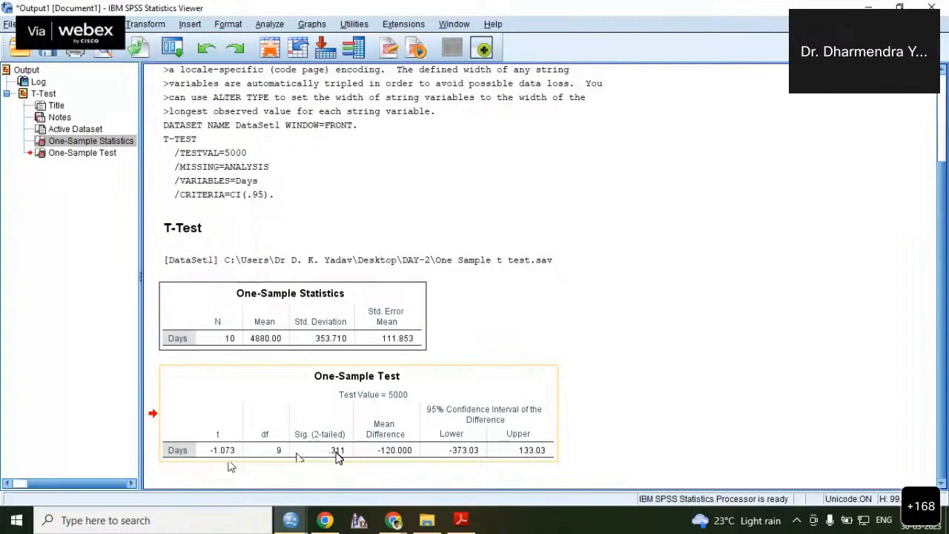
Switch to Adobe Reader and read "Reporting the results" on page 3, highlighting the null hypothesis statement and "4880 days"
mouse_move(460, 520)
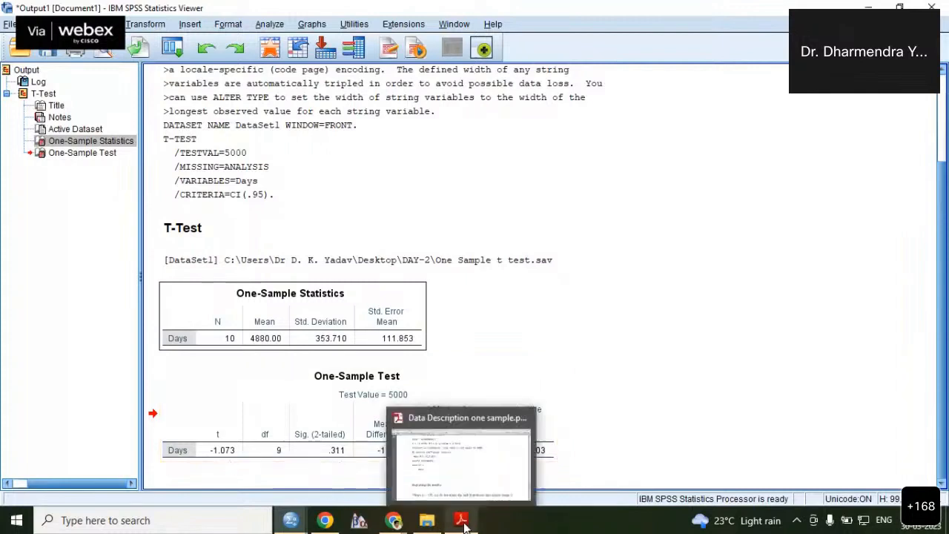
left_click(488, 468)
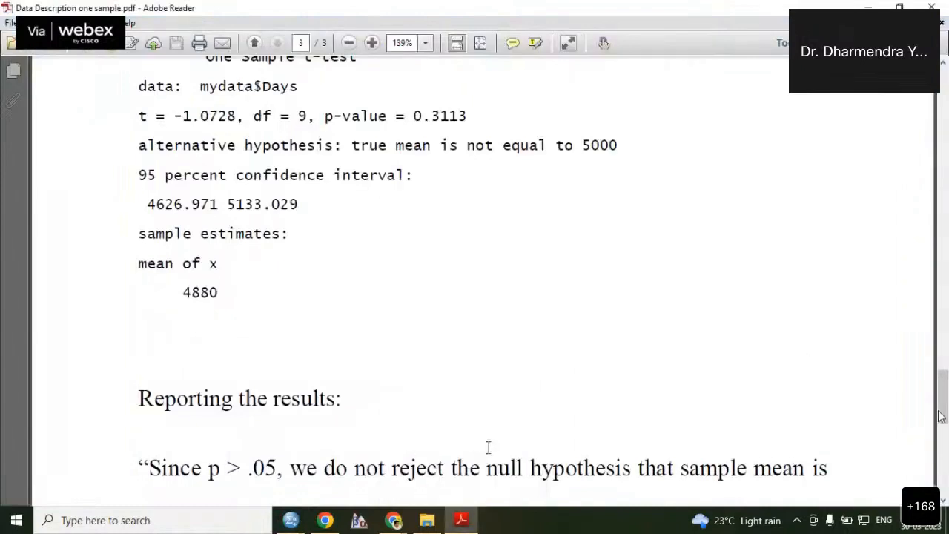
scroll(939, 417, "down", 2)
left_click_drag(943, 417, 943, 424)
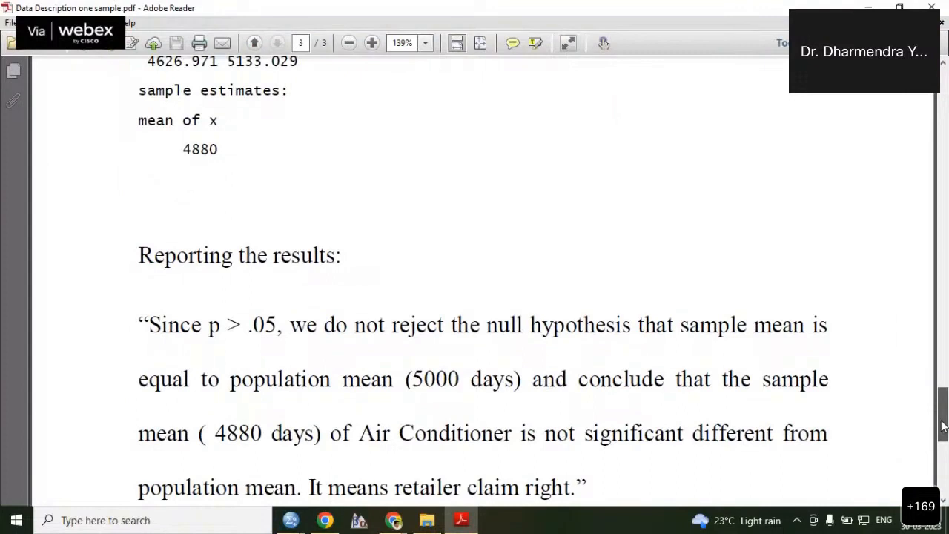
left_click_drag(943, 425, 939, 433)
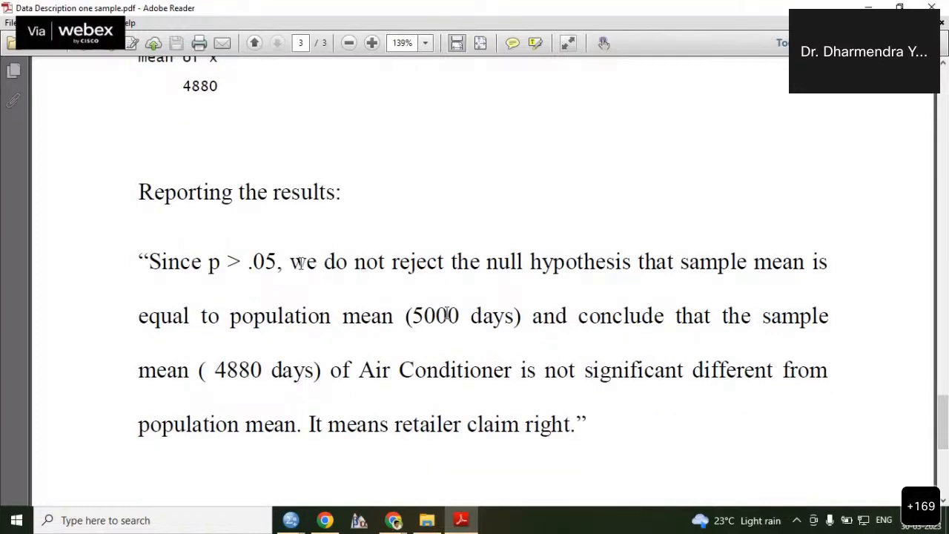
left_click_drag(291, 263, 567, 317)
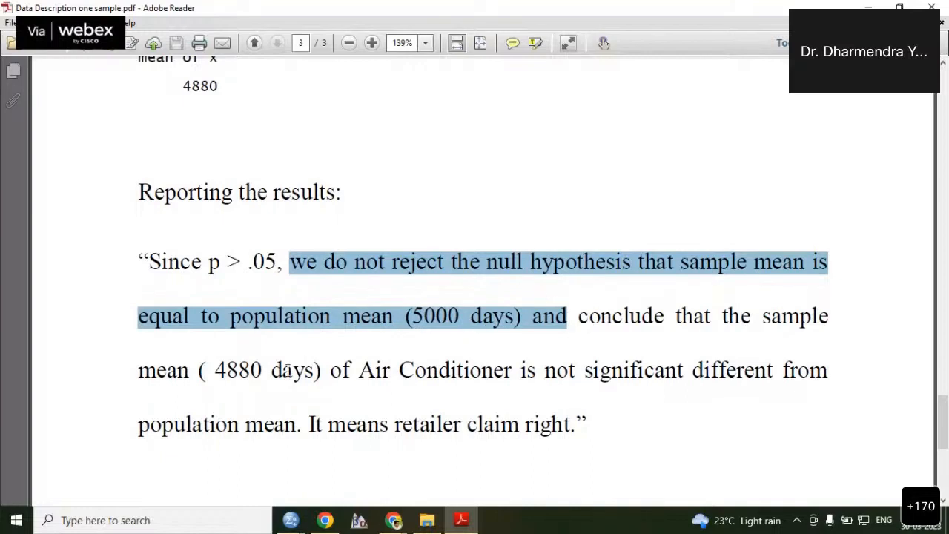
left_click_drag(215, 370, 311, 371)
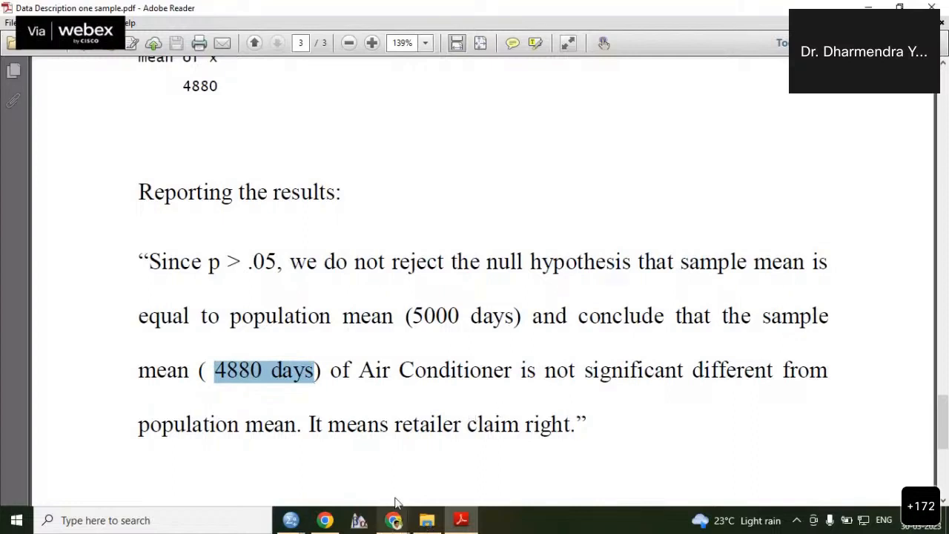
Switch to the SPSS output, reopen the One-Sample T Test dialog to review the Days variable and test value, and close it
mouse_move(291, 521)
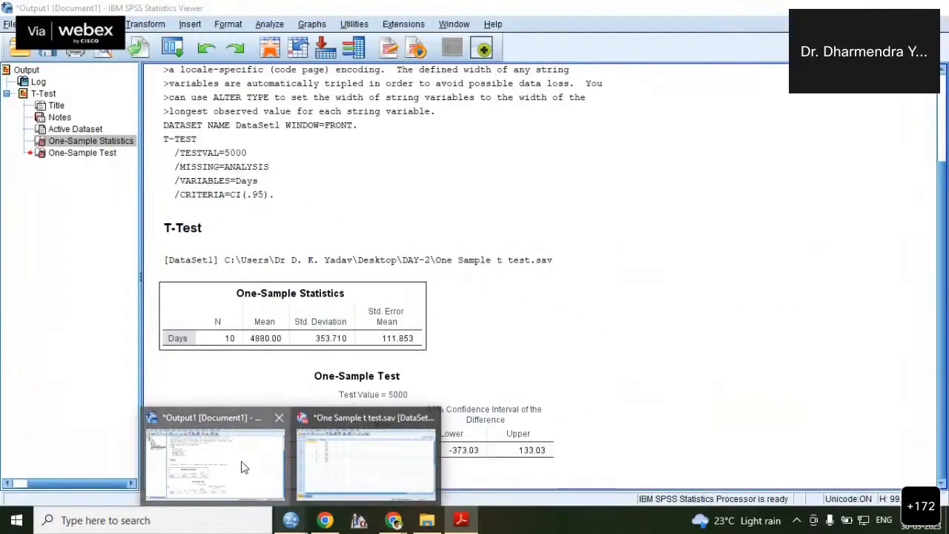
left_click(244, 467)
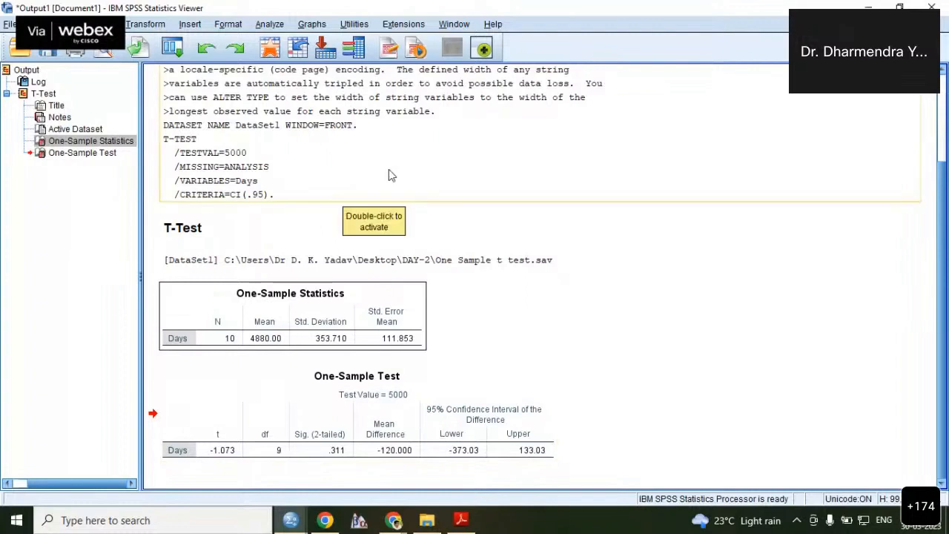
left_click(275, 25)
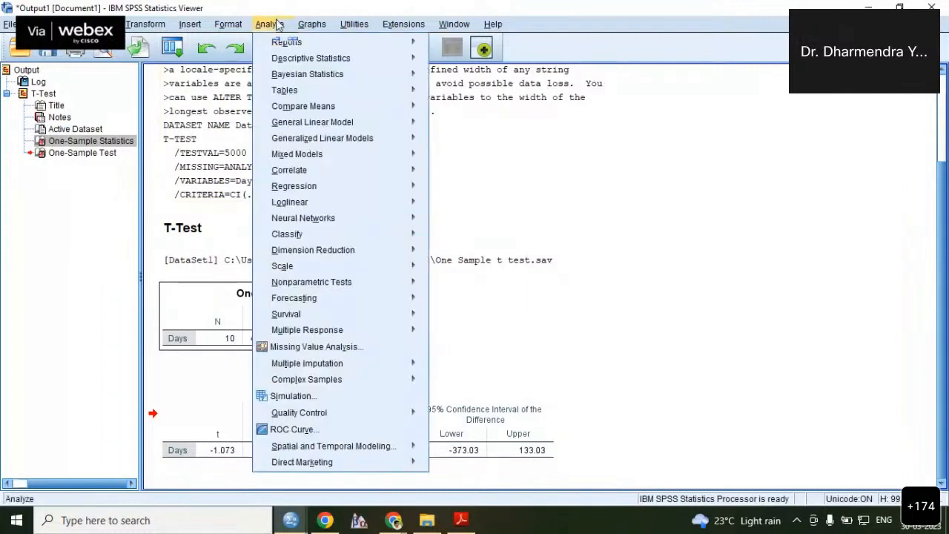
mouse_move(343, 111)
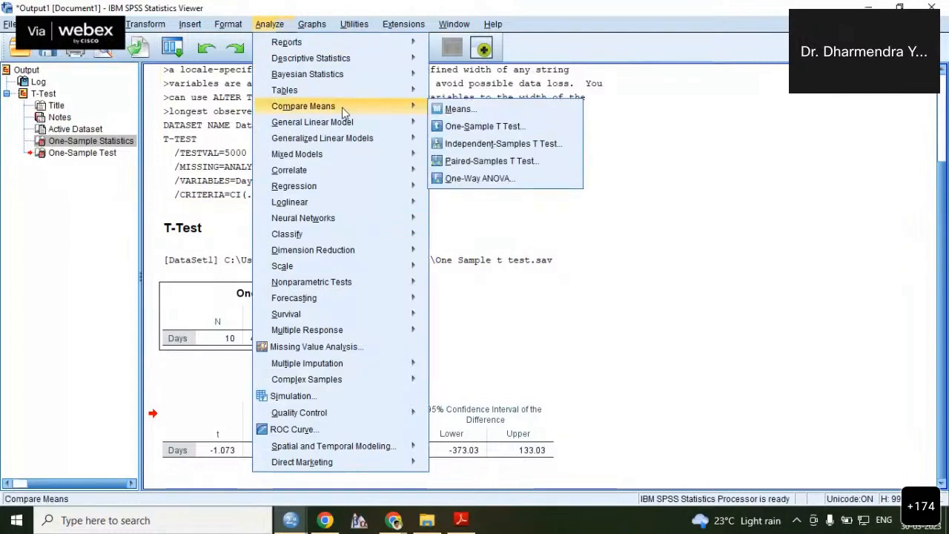
left_click(469, 128)
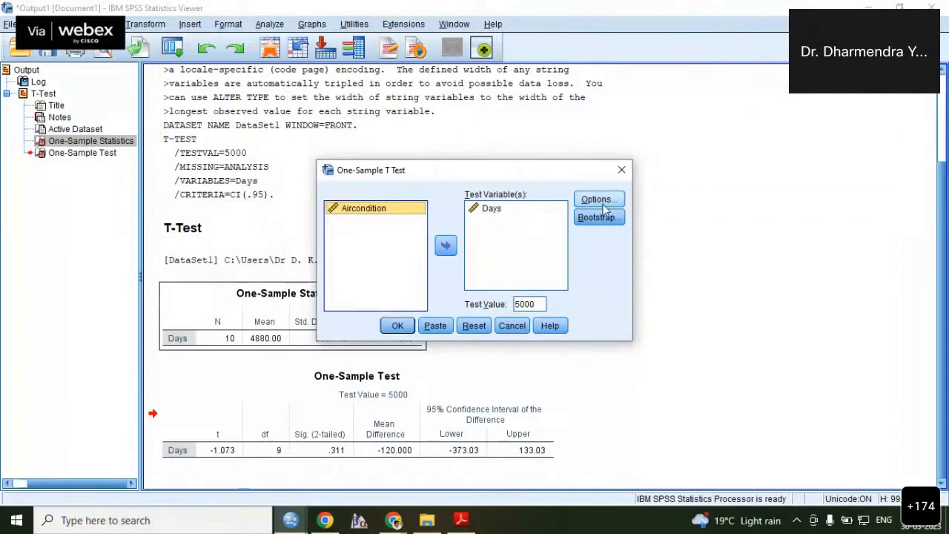
double_click(538, 304)
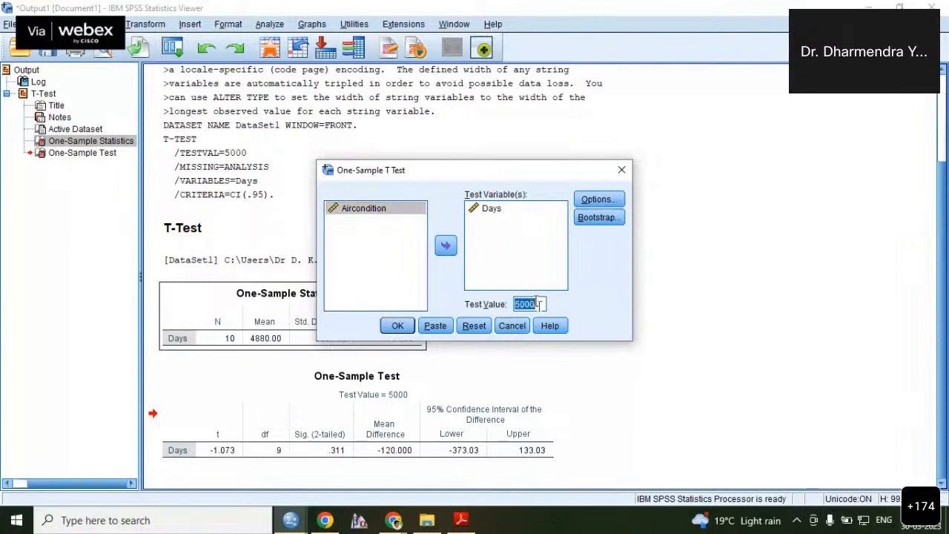
left_click(538, 304)
left_click_drag(517, 304, 539, 305)
left_click(397, 327)
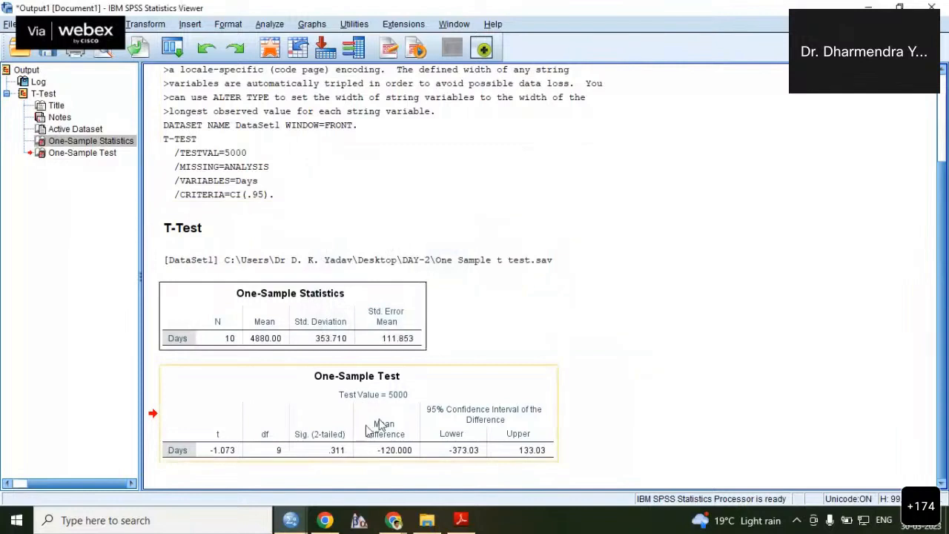
Examine the One-Sample Statistics and One-Sample Test tables, along with the T-TEST syntax log above them
left_click(352, 309)
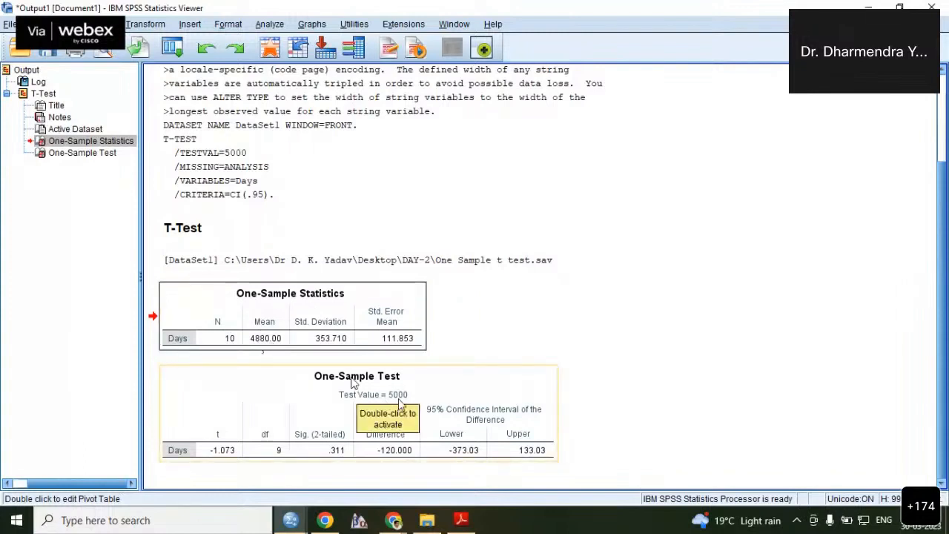
left_click(337, 457)
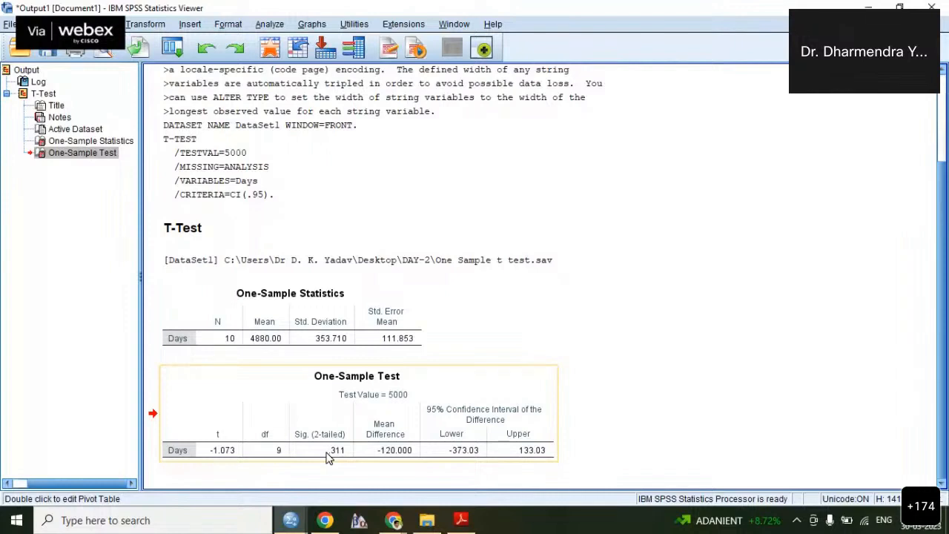
left_click(327, 458)
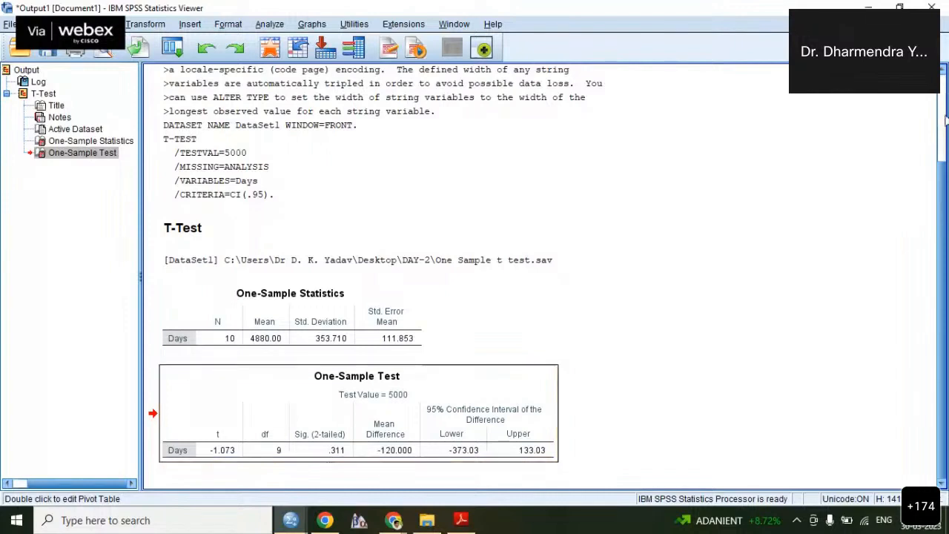
scroll(945, 119, "up", 3)
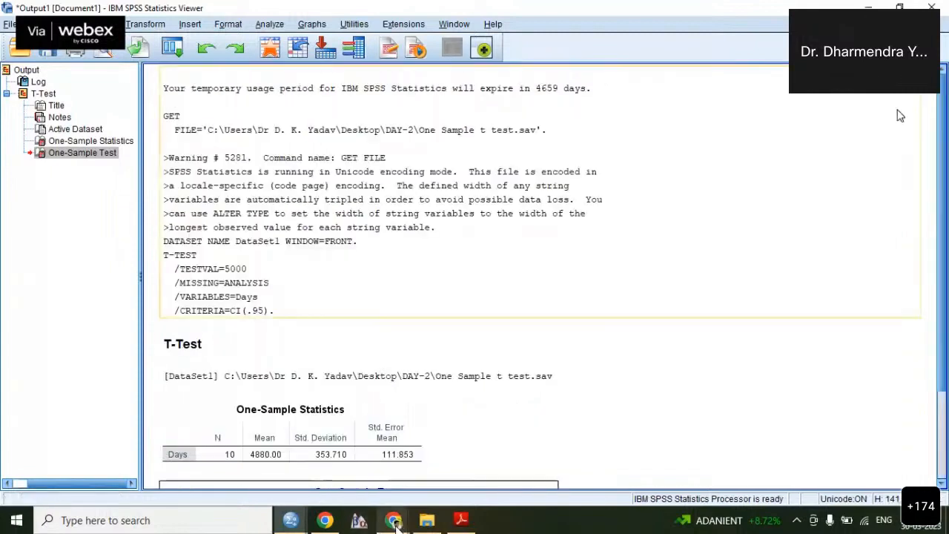
mouse_move(397, 524)
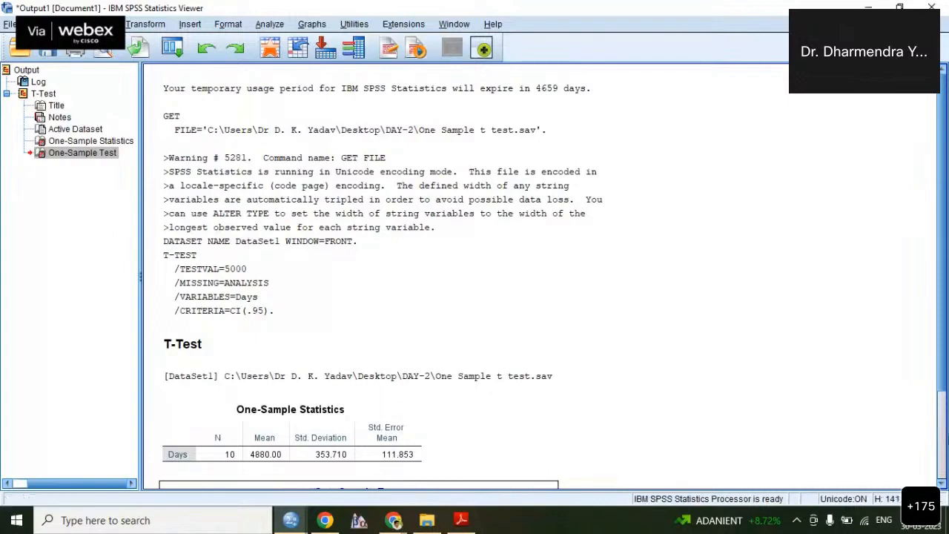
scroll(942, 420, "down", 3)
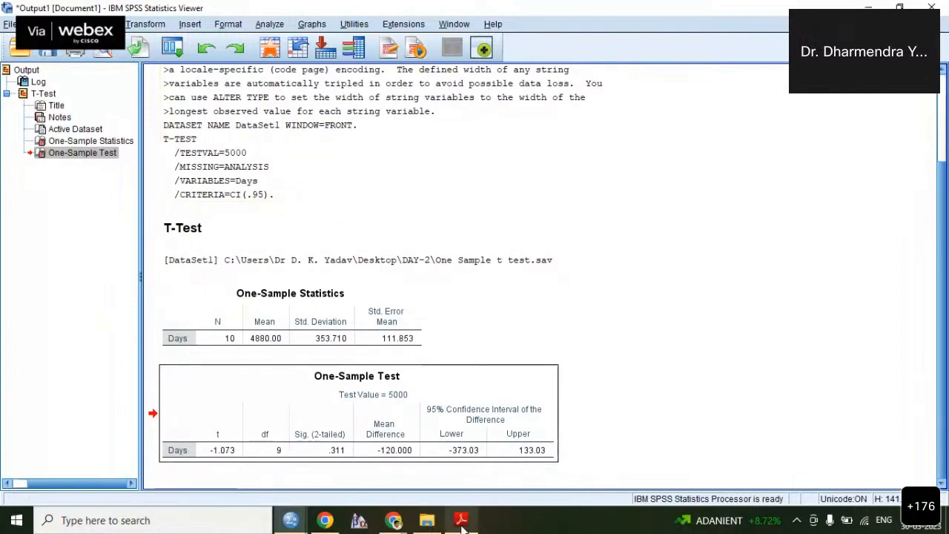
Switch to Data Description one sample.pdf, return to the case study on page 1, and close the document
left_click(463, 483)
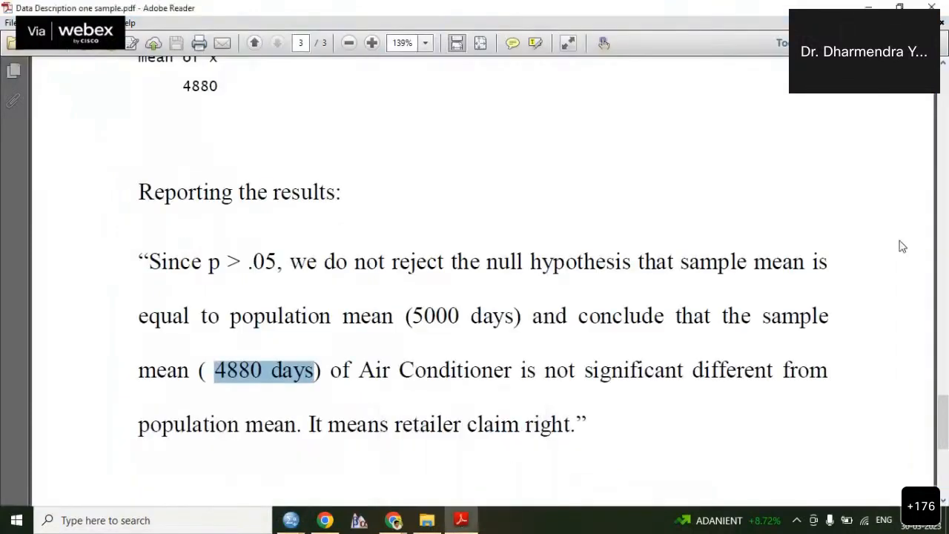
left_click_drag(943, 414, 945, 89)
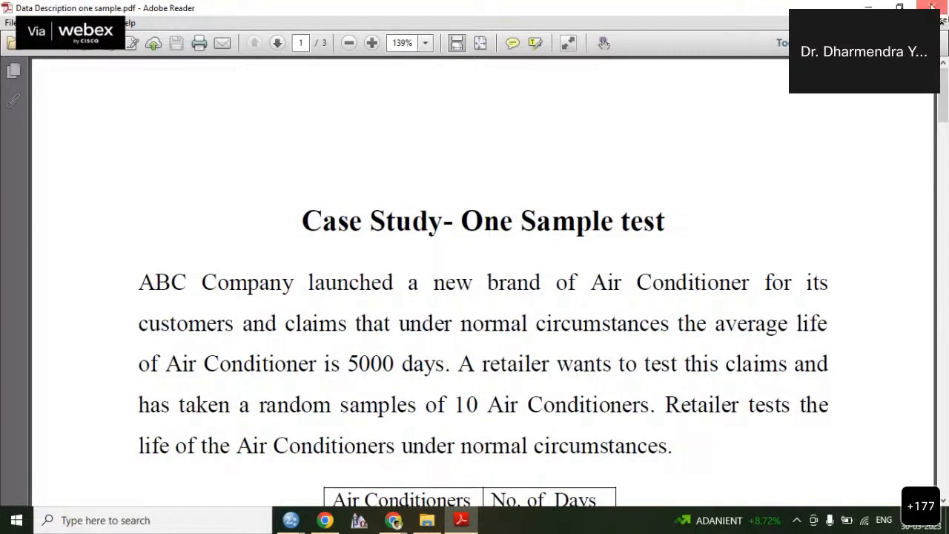
left_click(933, 7)
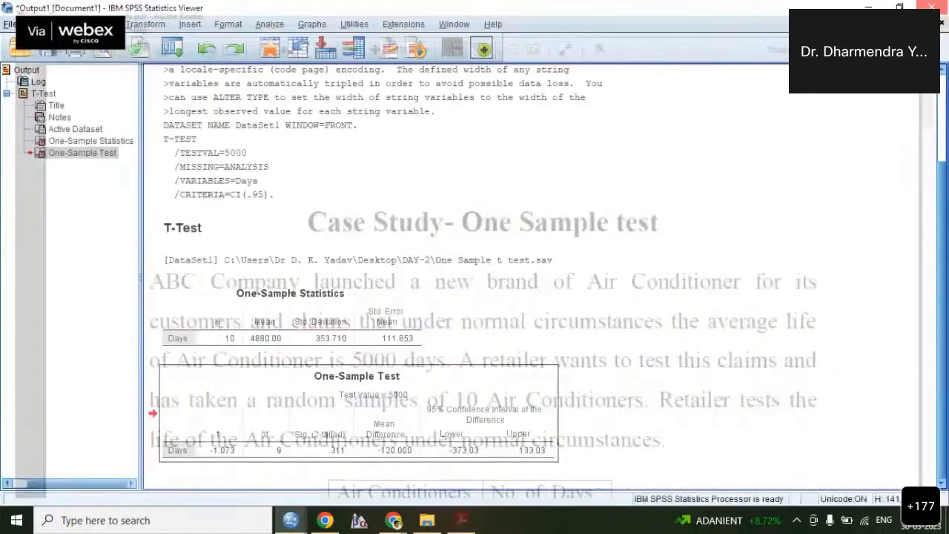
left_click(933, 6)
left_click(661, 218)
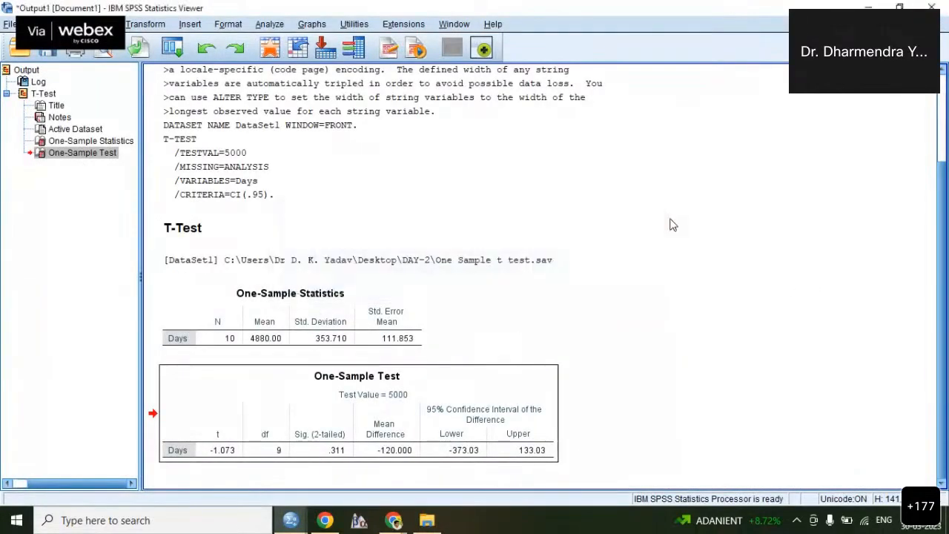
Minimize the SPSS output, Webex meeting and data editor windows, and open Data description 10(1)Salary_IS t test from the DAY-2 folder
left_click(870, 6)
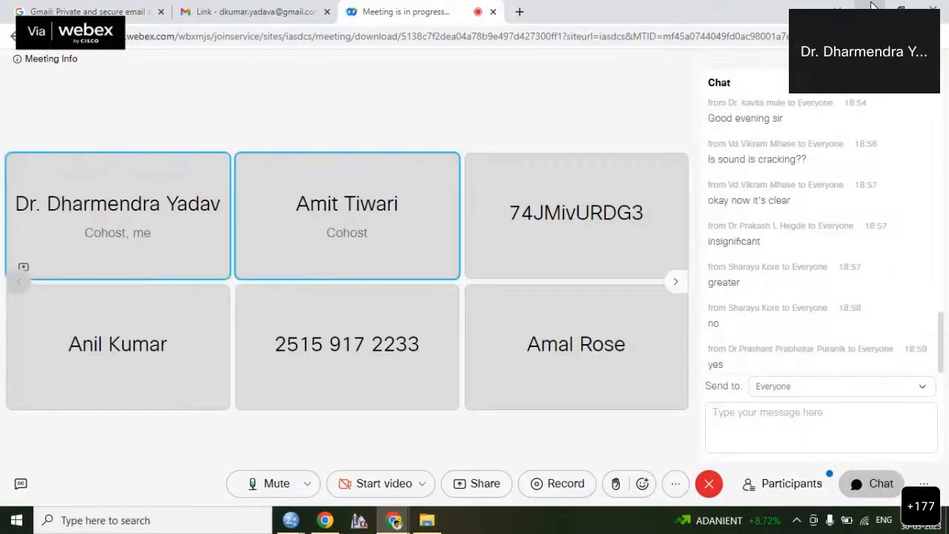
left_click(871, 7)
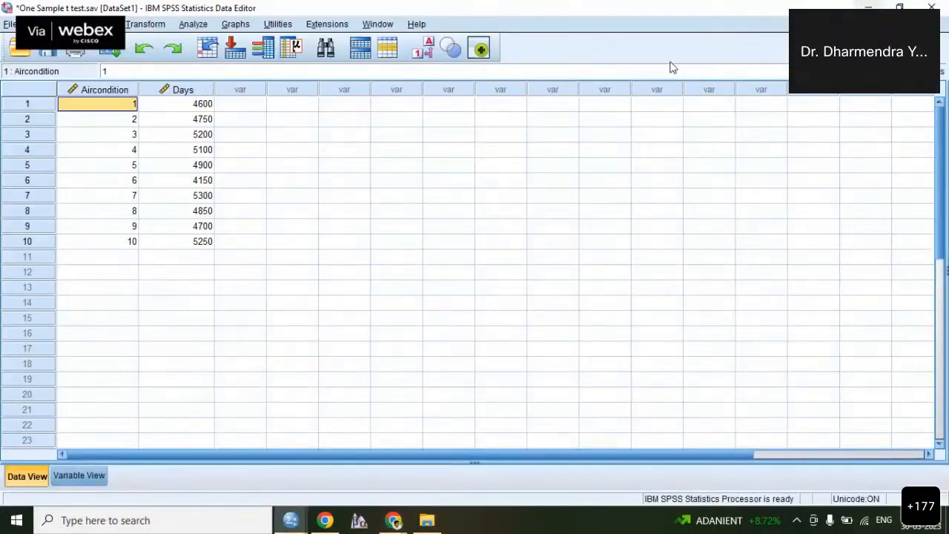
left_click(867, 8)
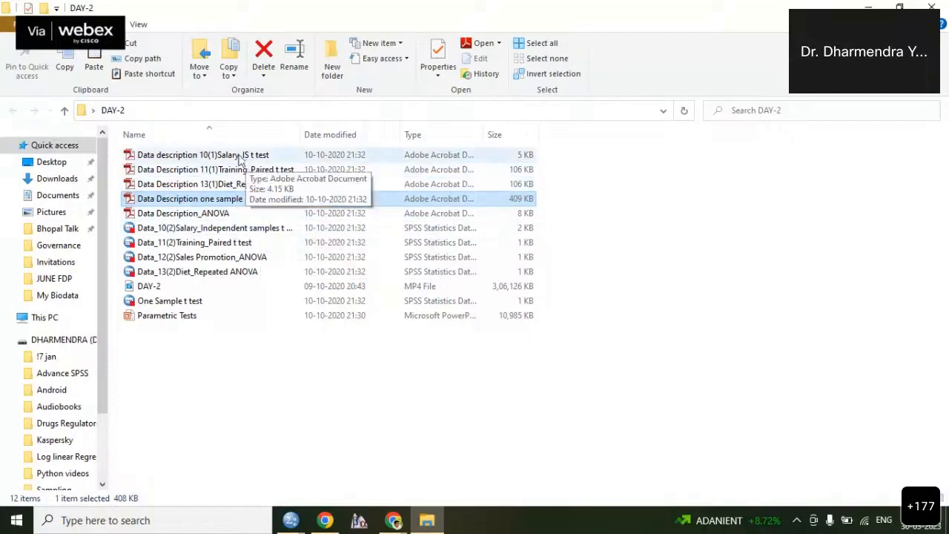
left_click(238, 155)
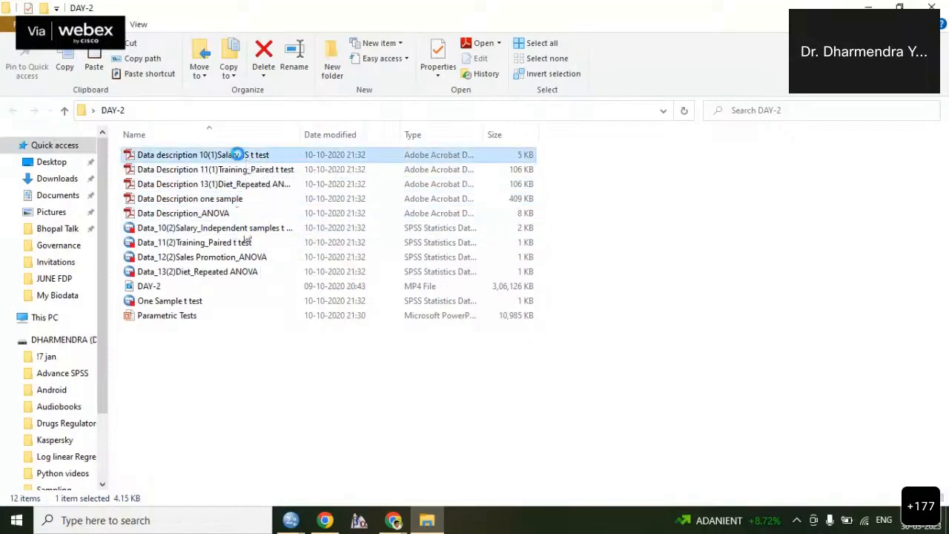
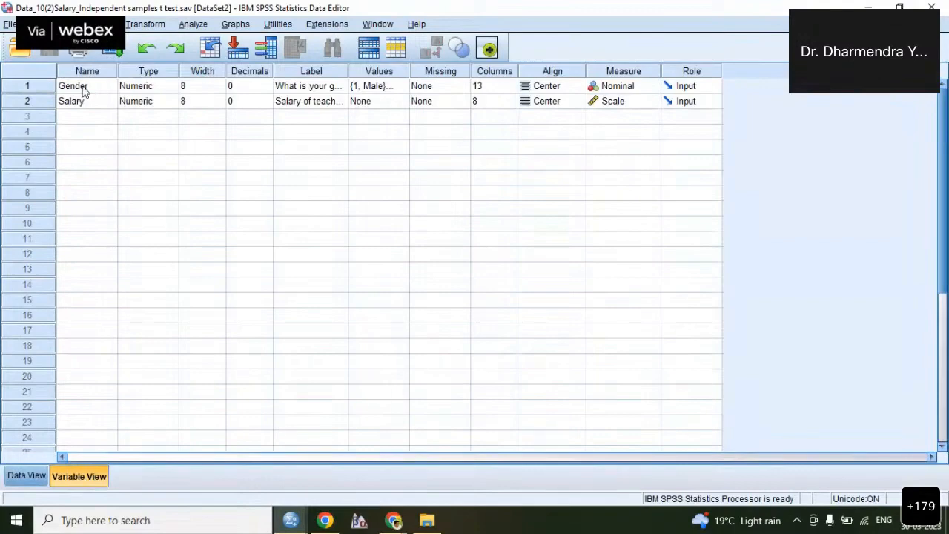
Review the Gender and Salary variable definitions, reading Gender's type and its full label text
left_click(84, 88)
left_click(87, 103)
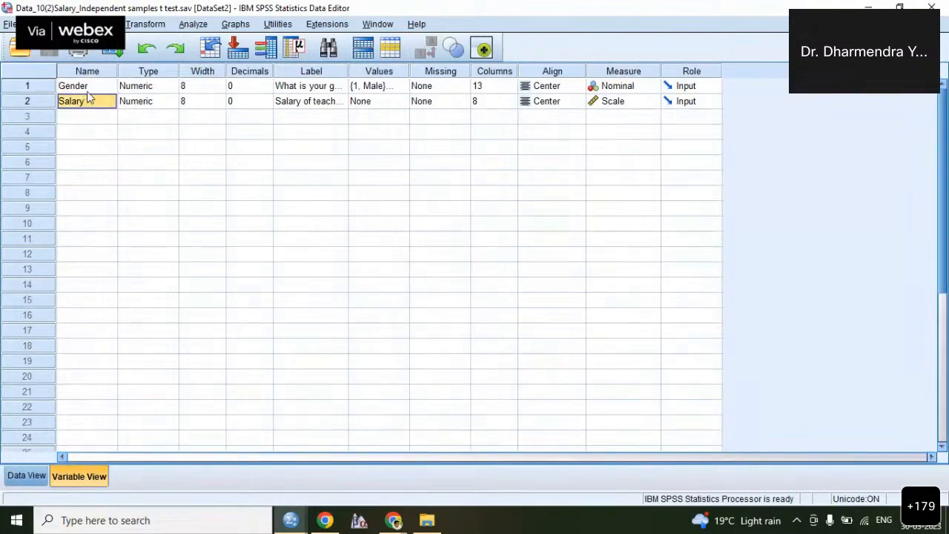
left_click(87, 89)
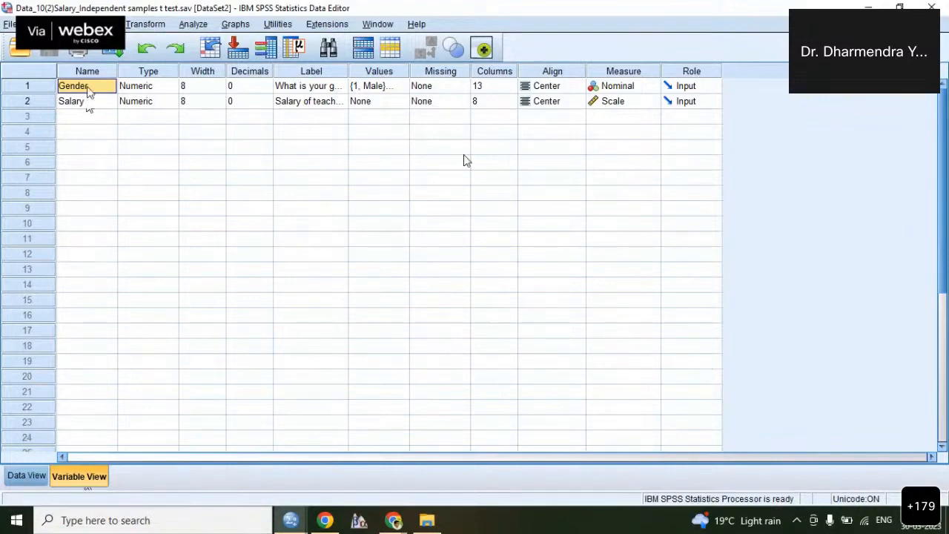
left_click(148, 87)
left_click(317, 86)
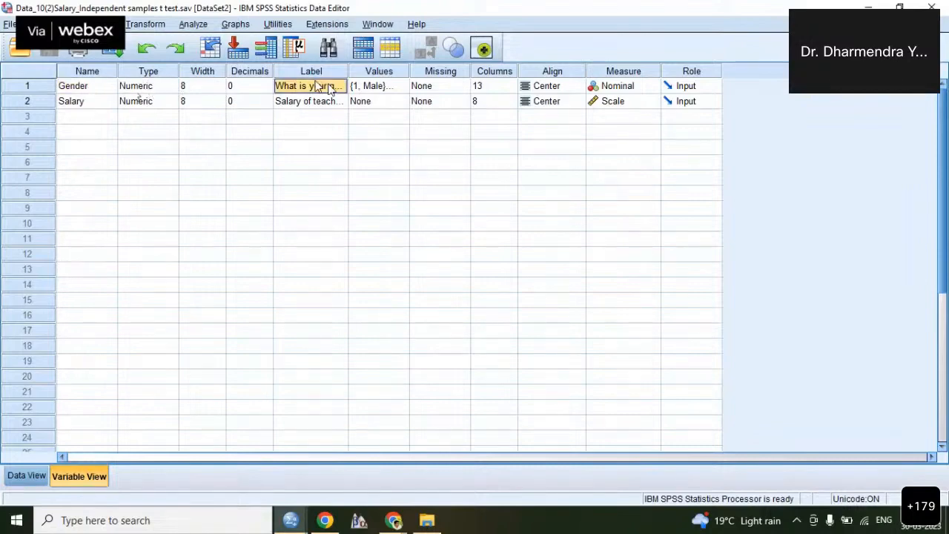
left_click(329, 86)
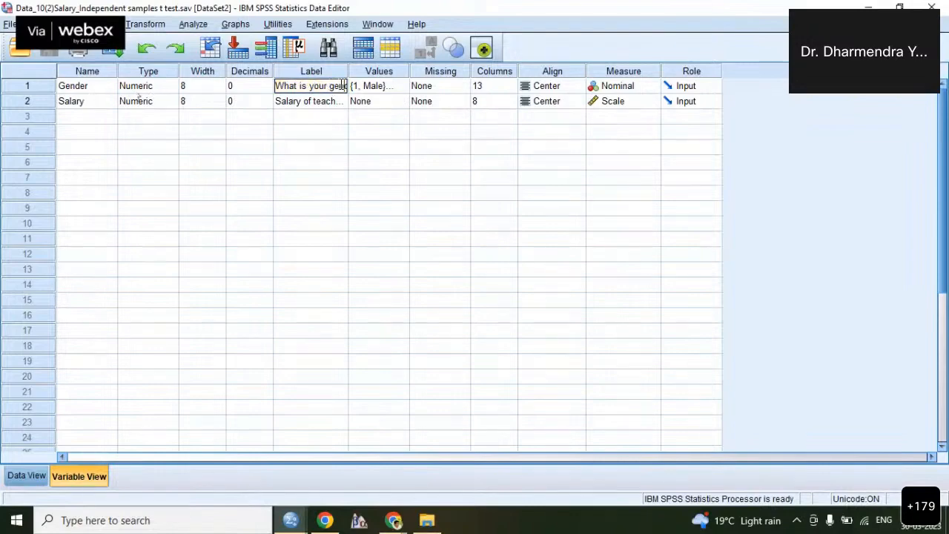
key("Right")
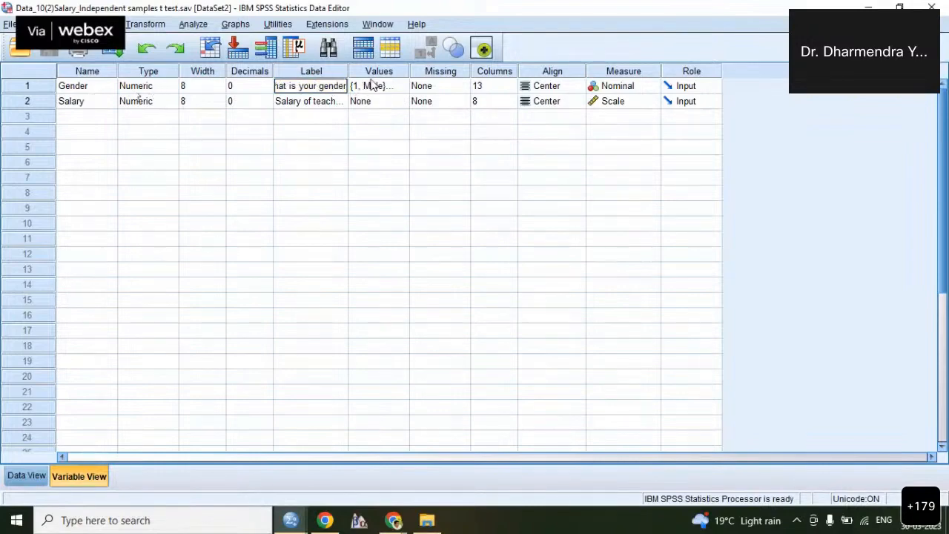
Open the value labels defined for Gender, review the code of each category, and close the dialog
left_click(376, 87)
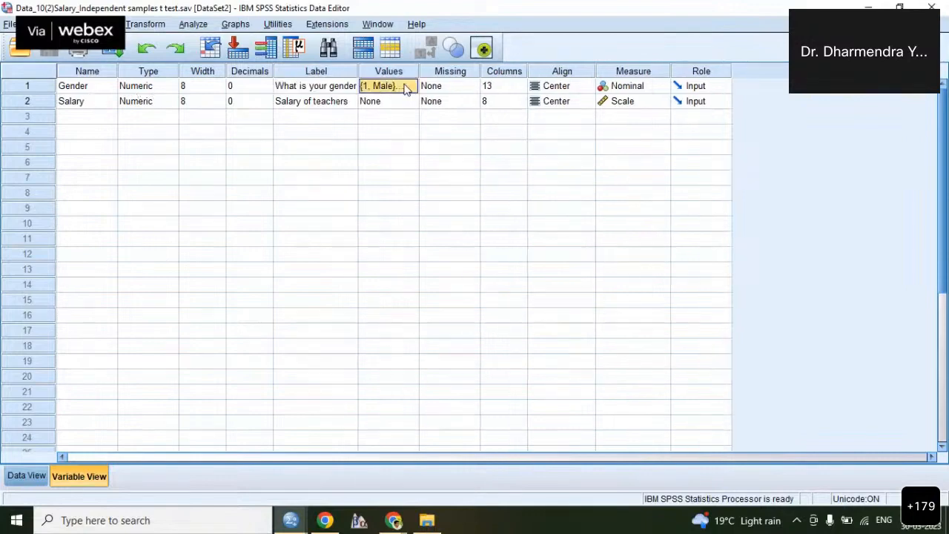
left_click(407, 88)
left_click(409, 87)
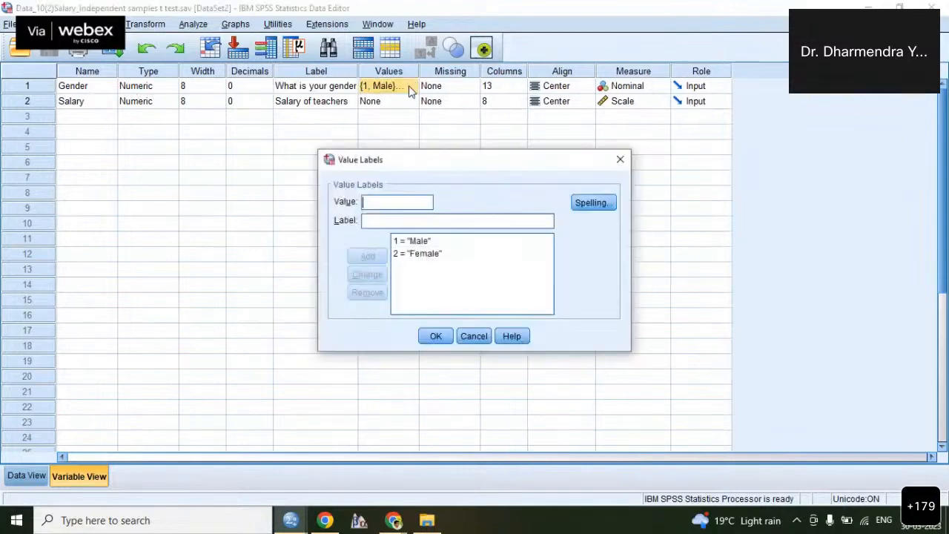
left_click(420, 255)
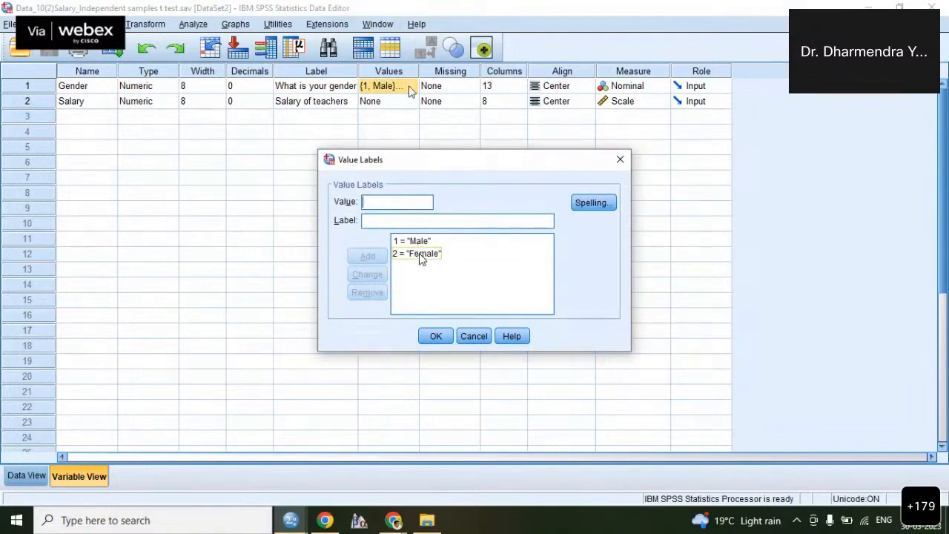
left_click(419, 243)
left_click(420, 253)
left_click(420, 243)
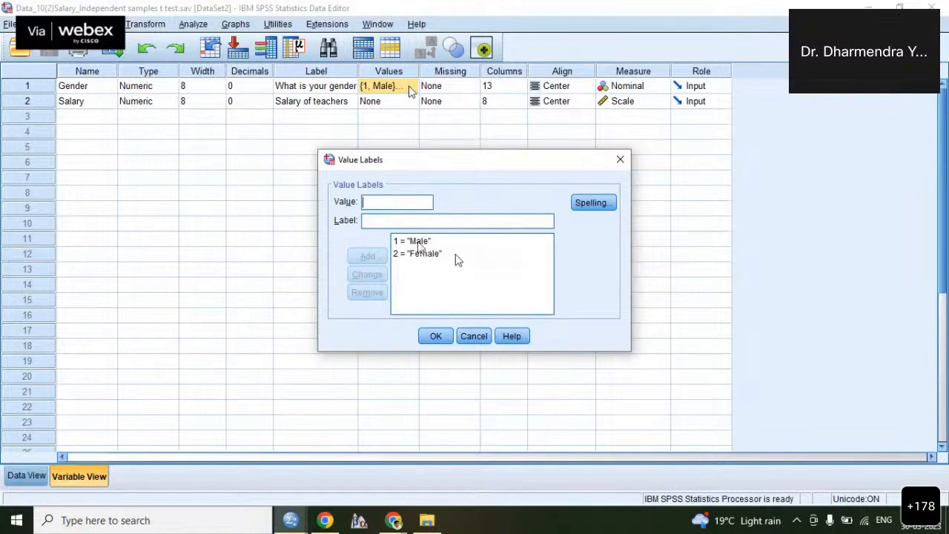
left_click(619, 160)
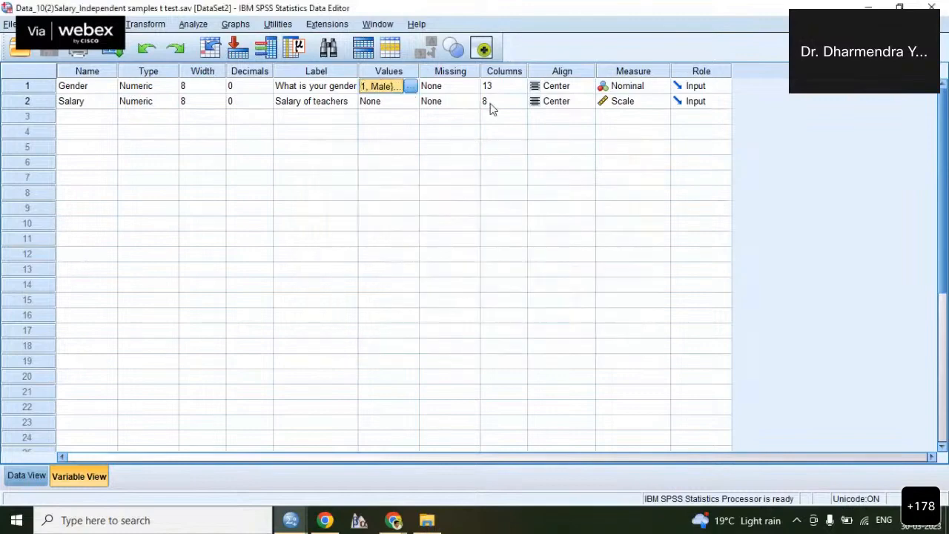
Check the measurement level options for Gender, keep Nominal, and compare the Gender and Salary variables
left_click(636, 88)
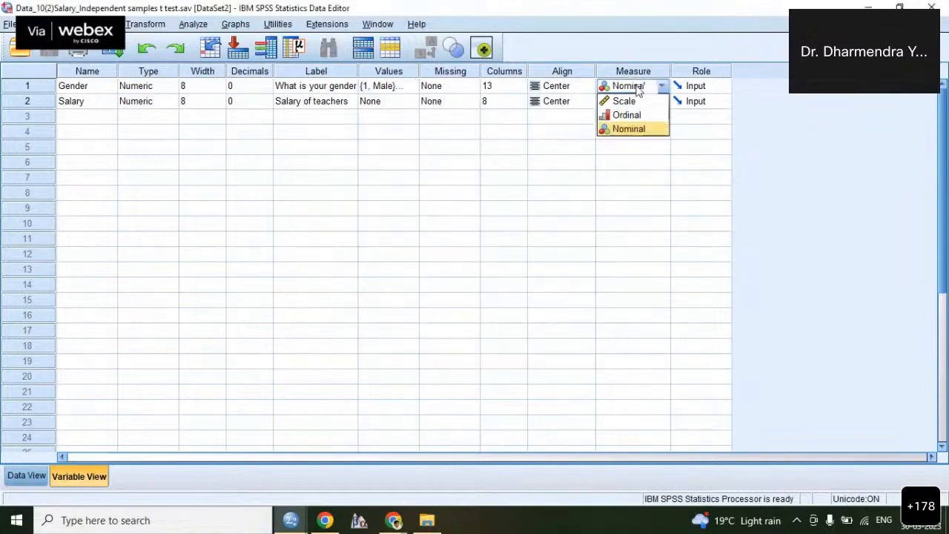
left_click(636, 131)
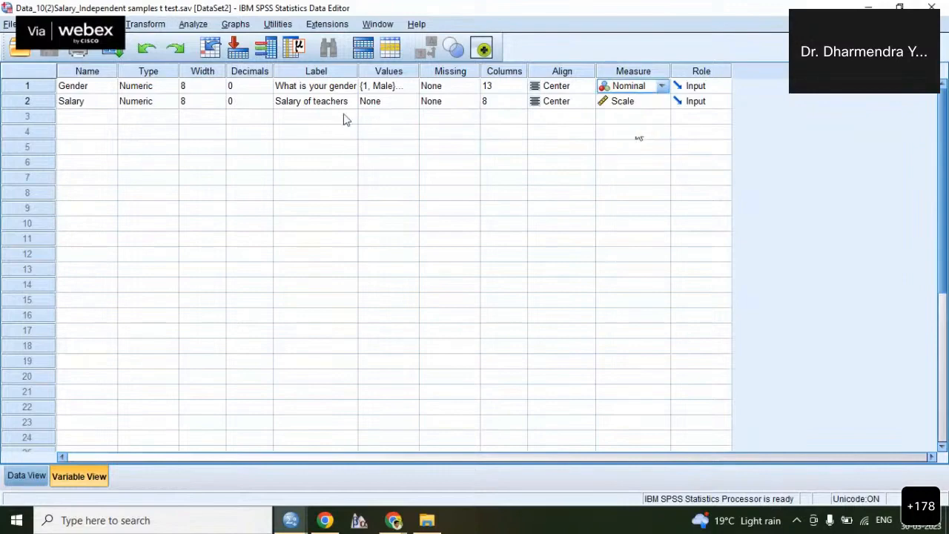
left_click(66, 104)
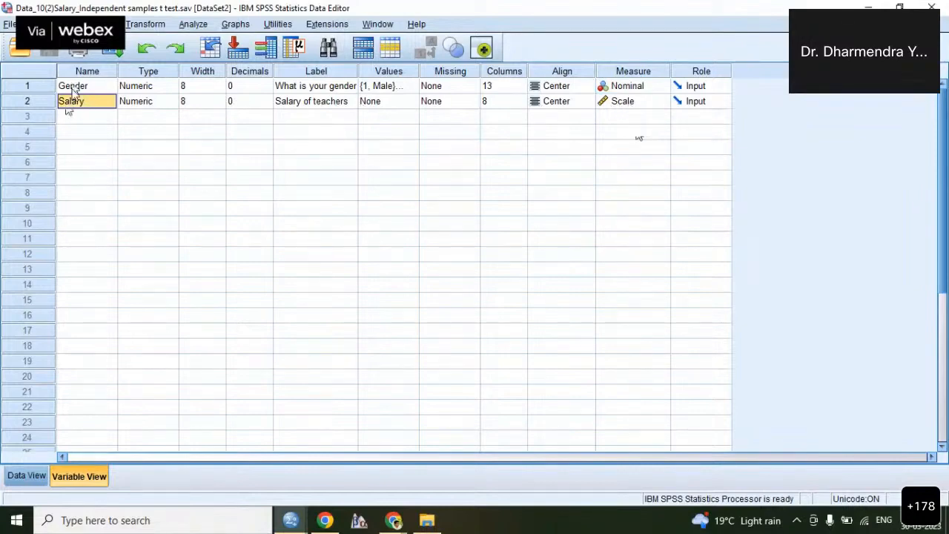
left_click(75, 87)
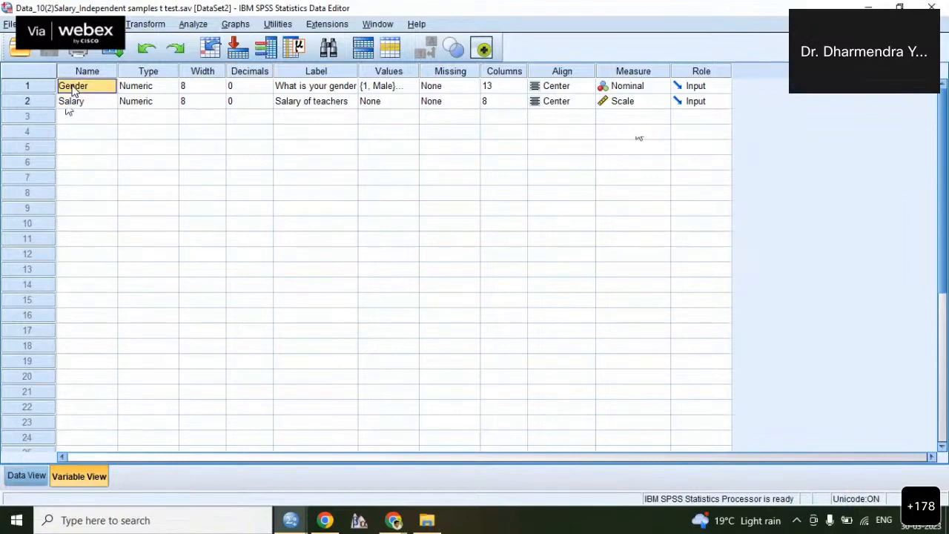
left_click(74, 103)
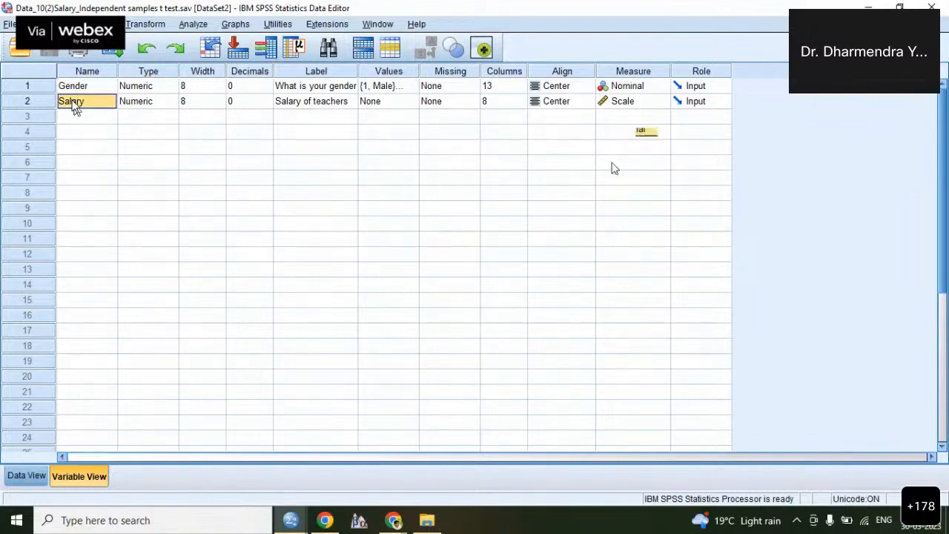
Show the data cases and highlight the Gender values of cases 1 to 20
left_click(27, 475)
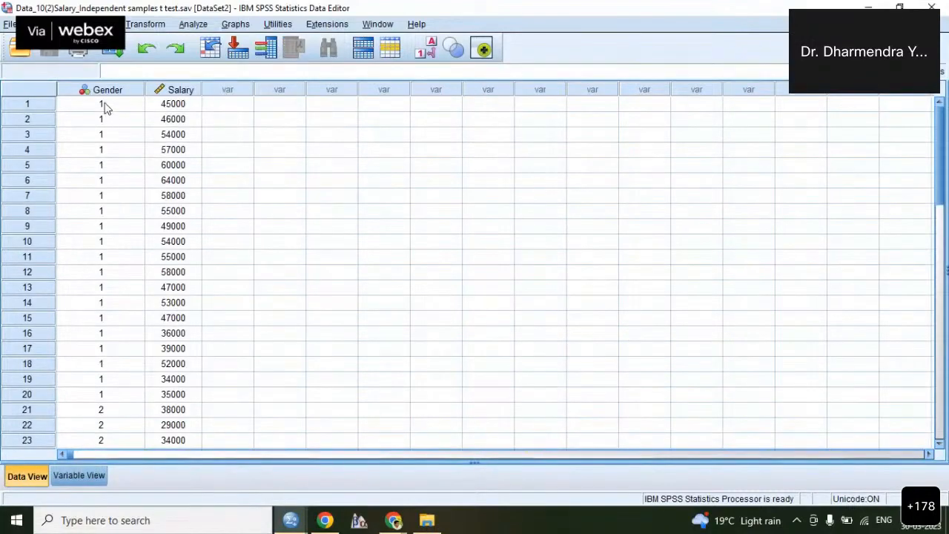
left_click_drag(106, 110, 124, 341)
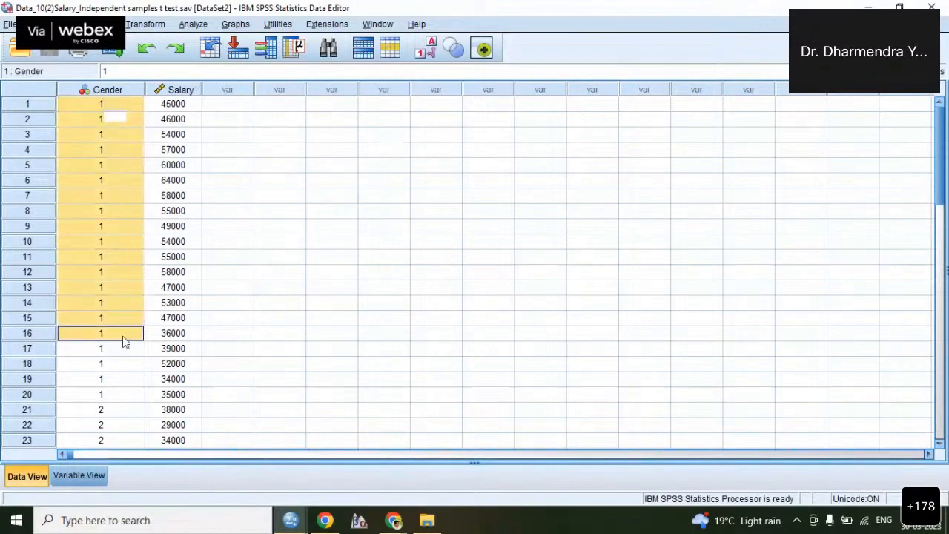
key("shift+Down")
key("shift+Down")
key("shift+Down")
key("shift+Down")
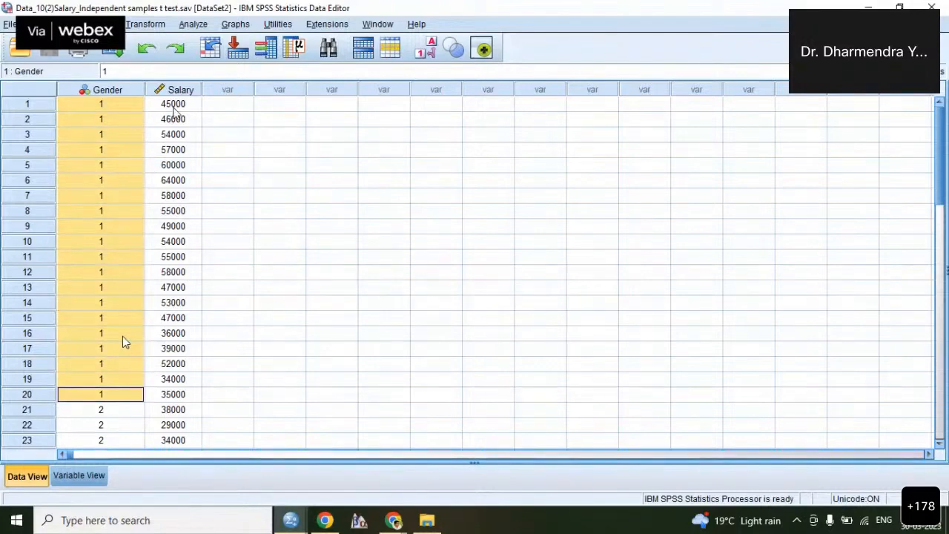
Look through the Gender cases from row 21 to the end of the data and return to case 1
left_click(104, 410)
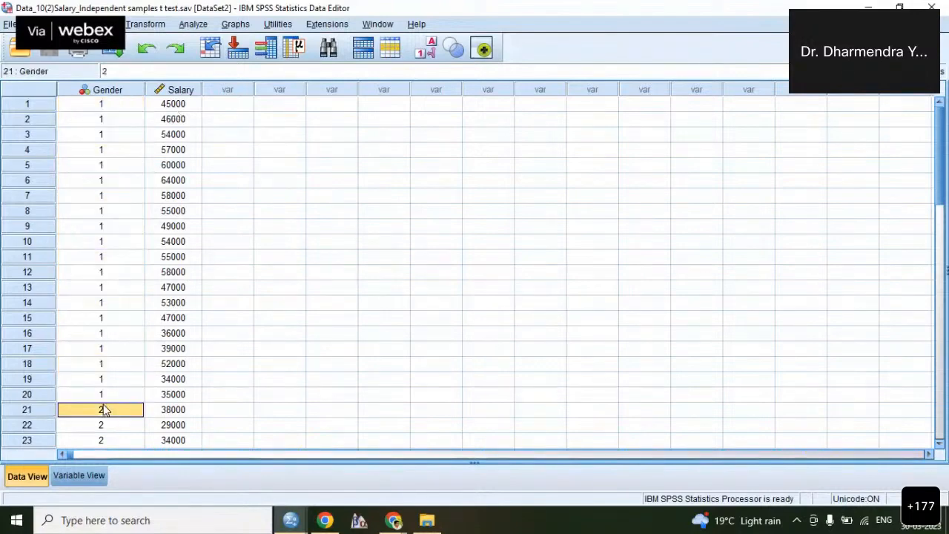
key("Down")
key("Down")
key("Down")
key("Down")
key("Down")
key("Down")
key("Down")
key("Down")
key("Down")
key("Down")
key("Down")
key("Down")
key("Down")
key("Down")
key("Down")
key("Down")
key("Down")
key("Down")
key("Down")
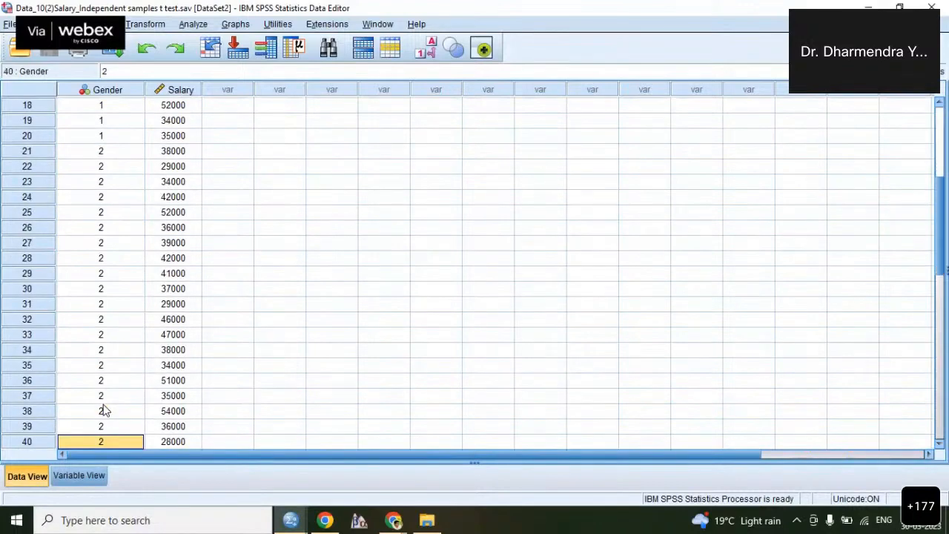
key("Down")
key("Down")
key("Down")
key("Up")
key("Up")
key("Up")
key("Up")
key("Up")
key("Up")
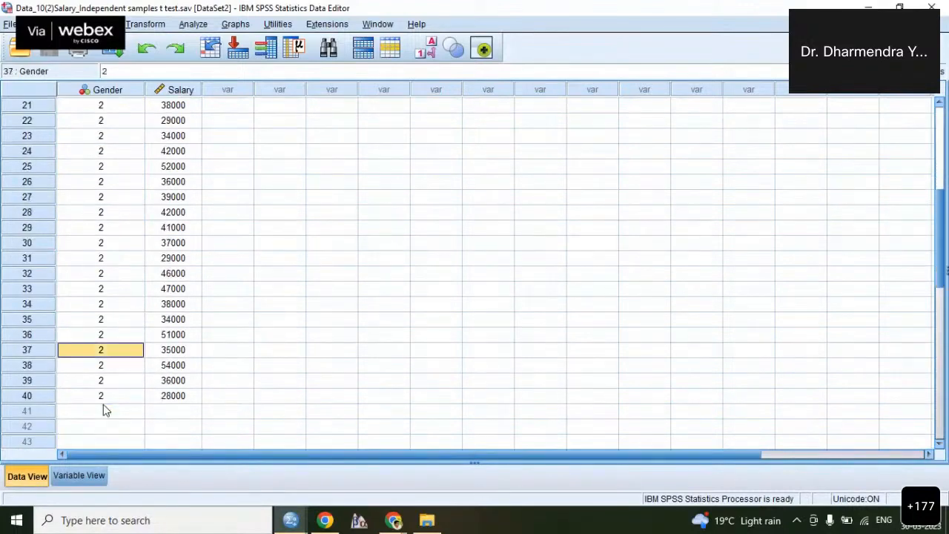
key("Up")
key("Up")
key("Up")
key("Up")
key("Up")
key("Up")
key("Up")
key("Up")
key("Up")
key("Up")
key("Up")
key("Up")
key("Up")
key("Up")
key("Up")
key("Up")
key("Up")
key("Up")
key("Up")
key("Up")
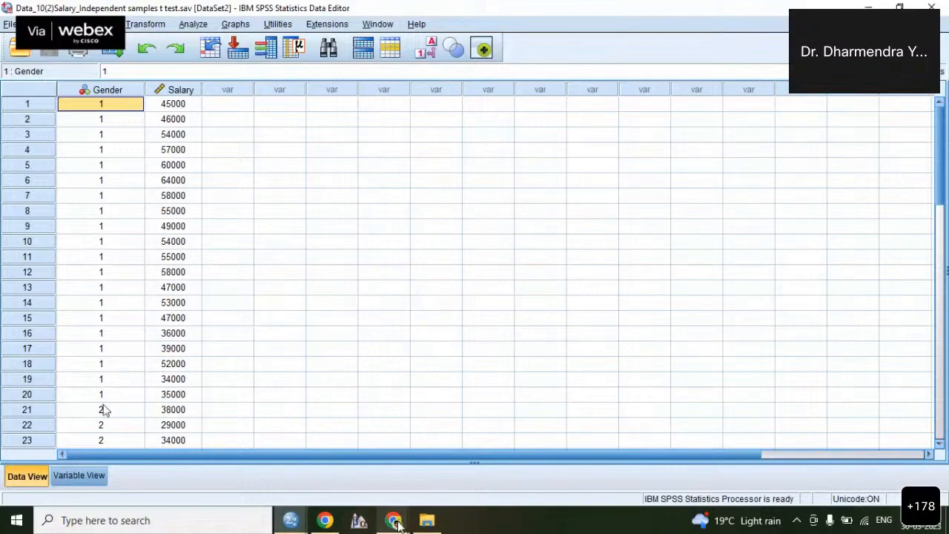
Check the Webex meeting chat and close the One Sample t test.sav dataset without saving its changes
mouse_move(407, 525)
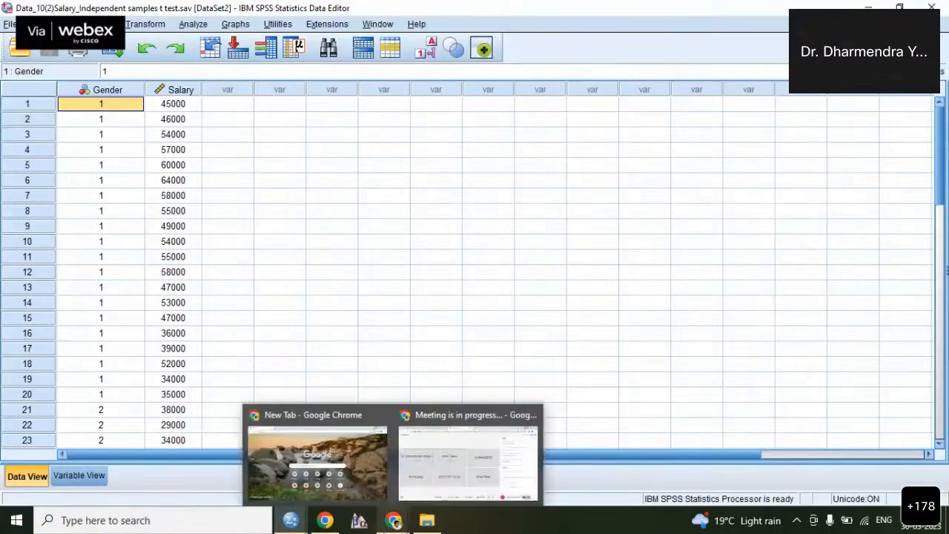
left_click(450, 455)
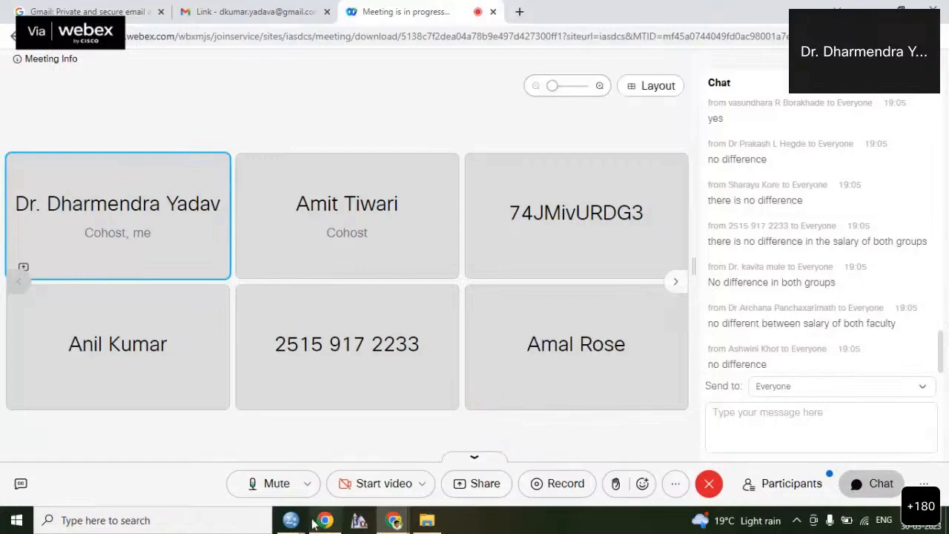
mouse_move(299, 524)
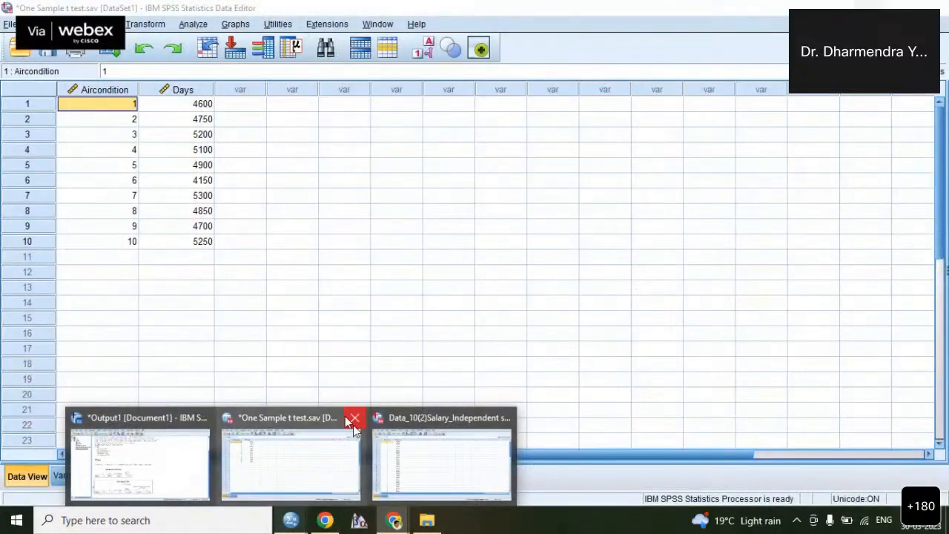
left_click(352, 419)
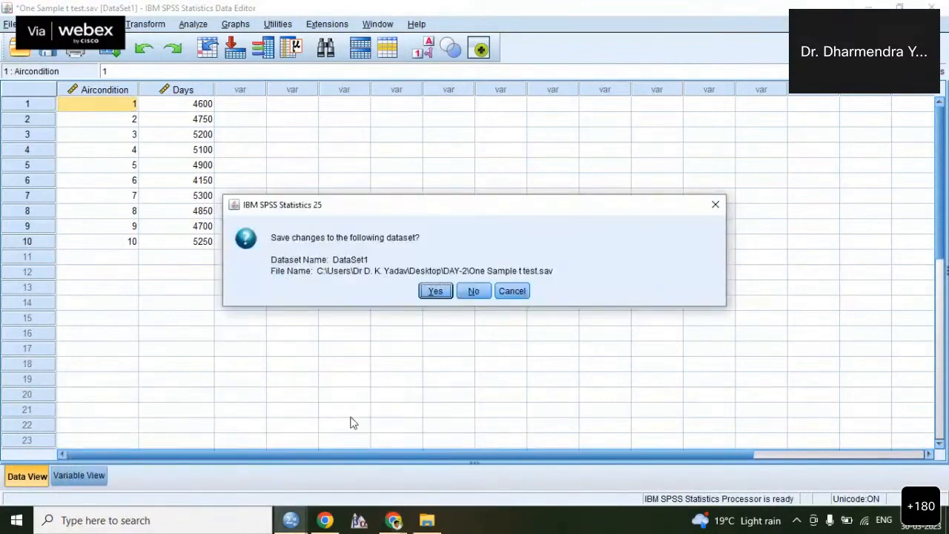
left_click(473, 293)
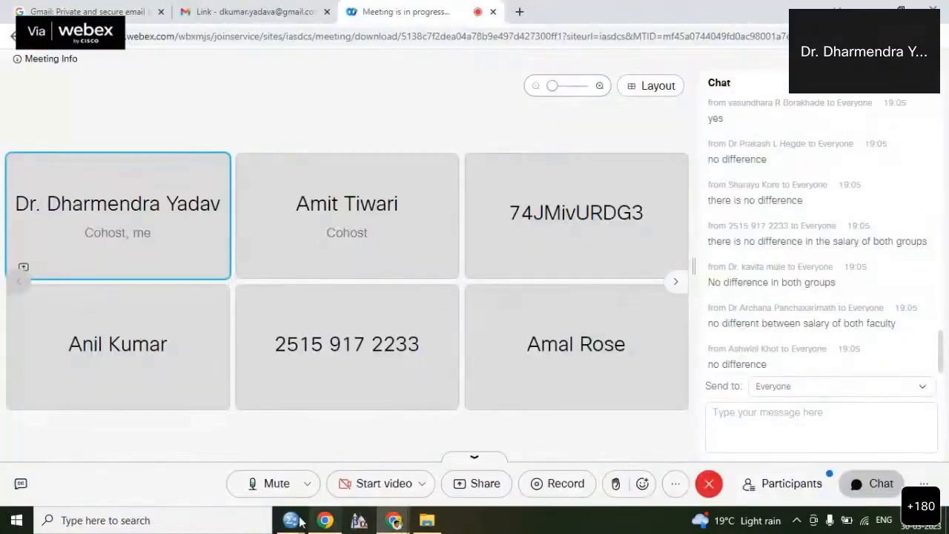
Return to the Salary_Independent samples t test dataset and open the Independent-Samples T Test dialog
mouse_move(291, 521)
left_click(374, 442)
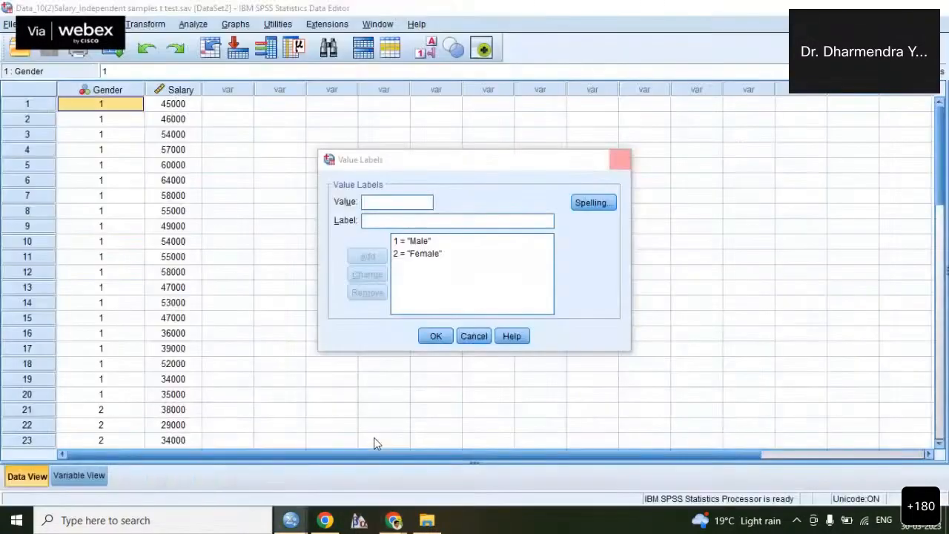
left_click(197, 28)
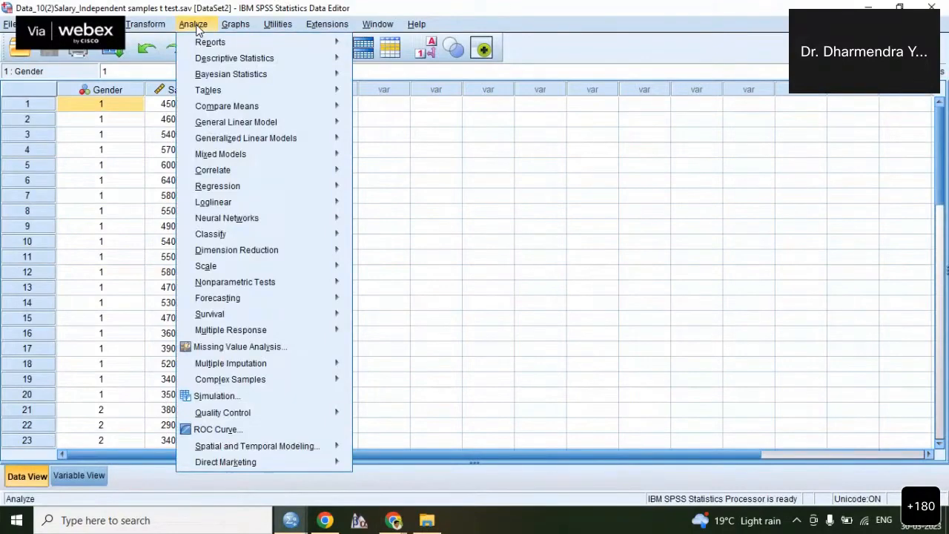
mouse_move(250, 112)
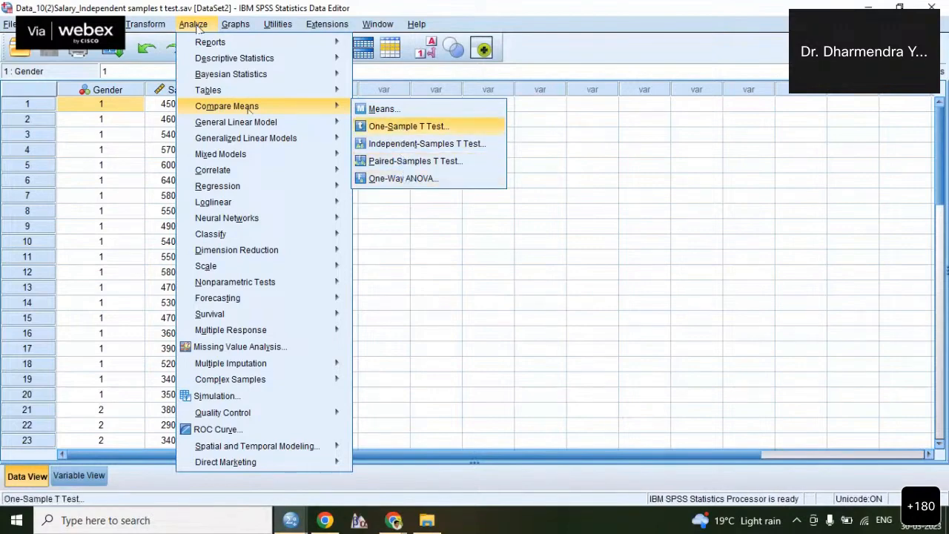
left_click(407, 146)
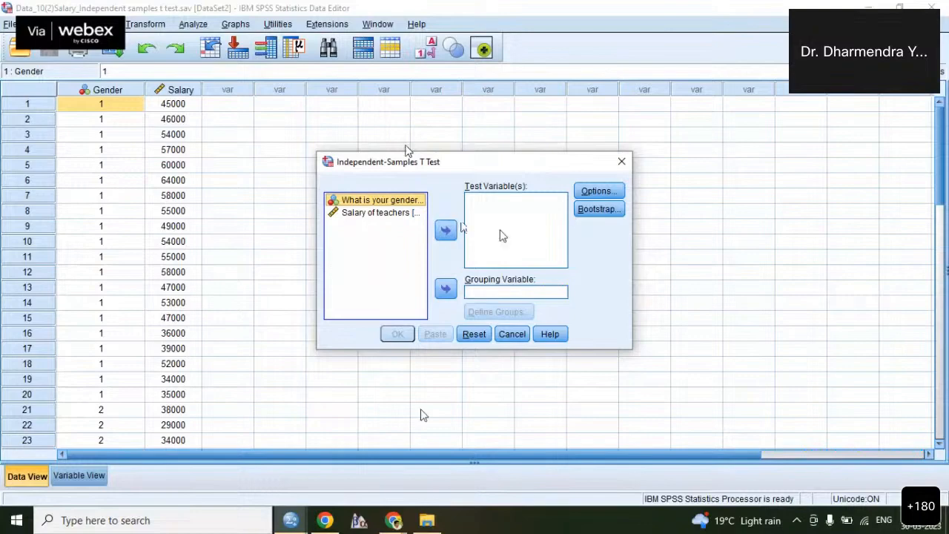
Read the participants' replies in the Webex meeting chat and return to the Independent-Samples T Test dialog in SPSS
mouse_move(392, 519)
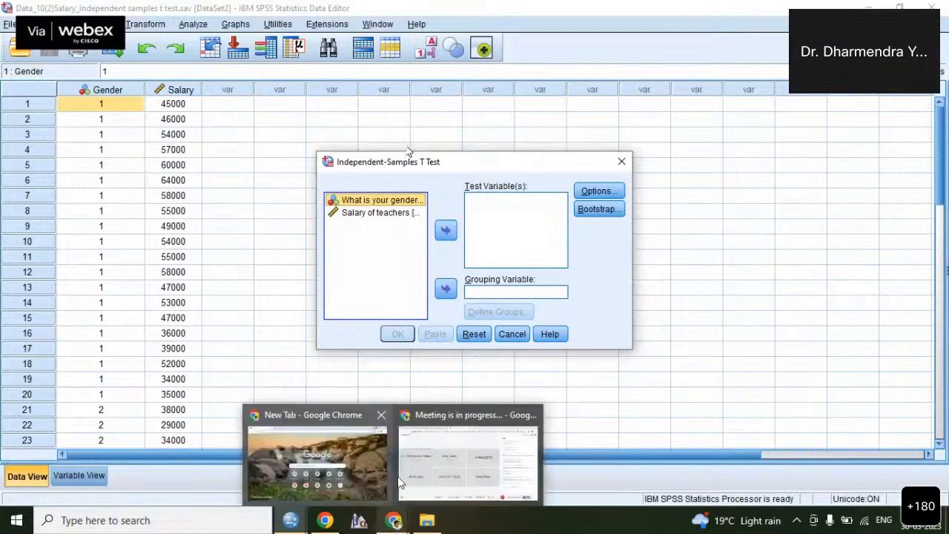
left_click(466, 470)
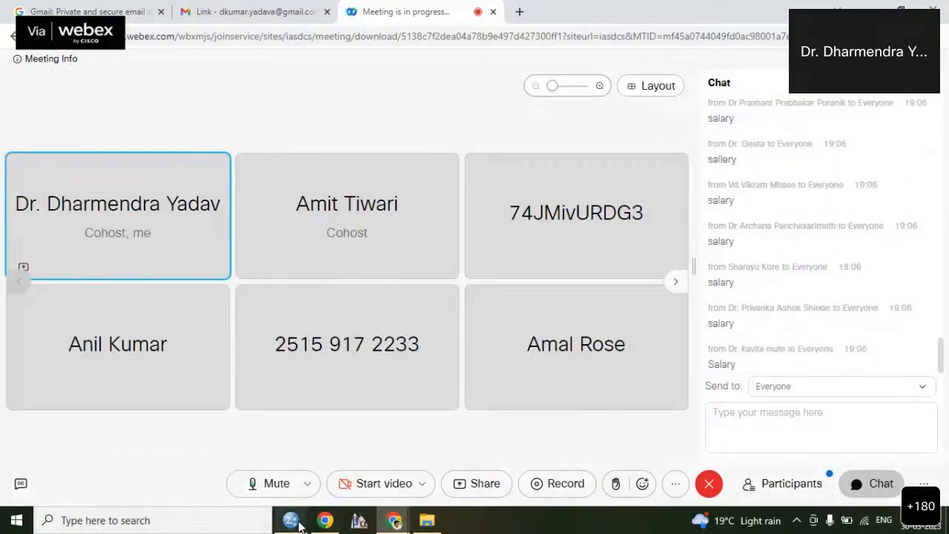
mouse_move(300, 524)
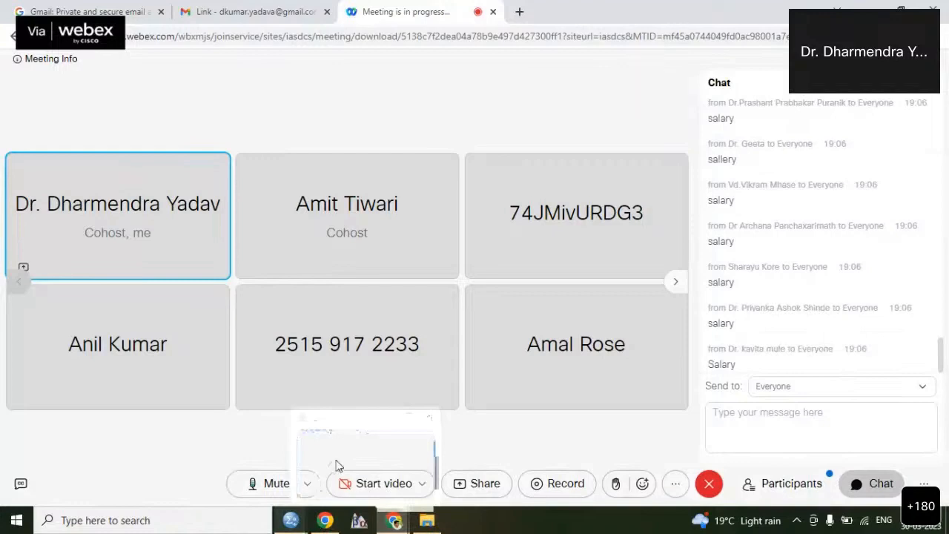
left_click(336, 465)
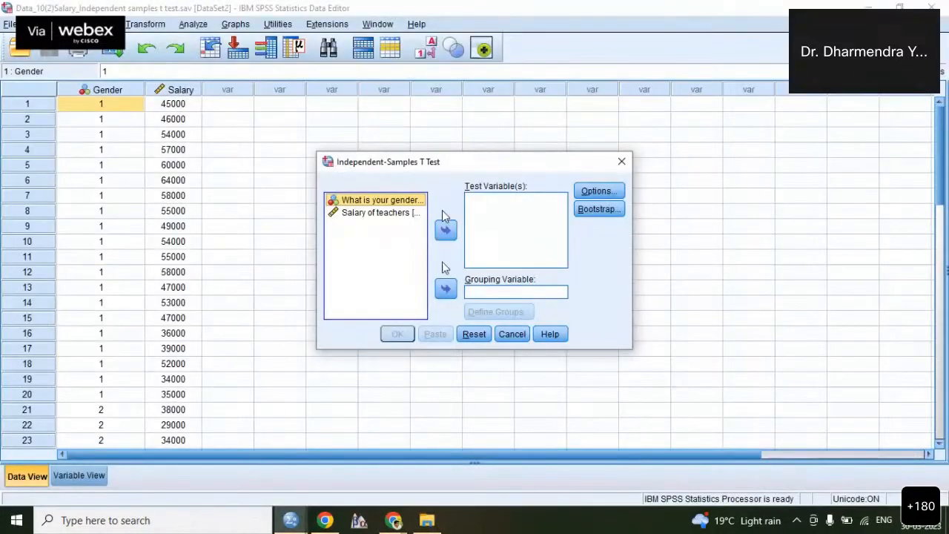
Assign Salary of teachers as the test variable and Gender as the grouping variable in the Independent-Samples T Test
left_click(383, 214)
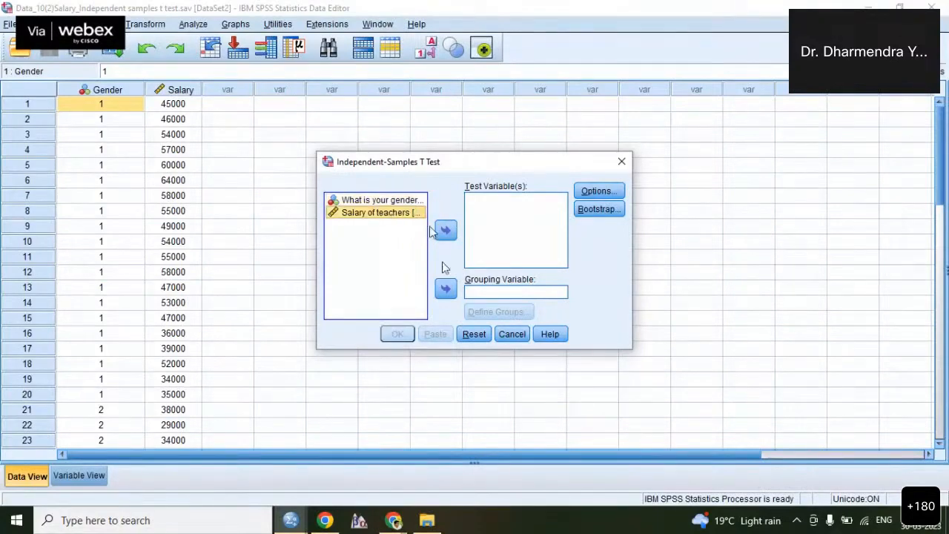
left_click(445, 233)
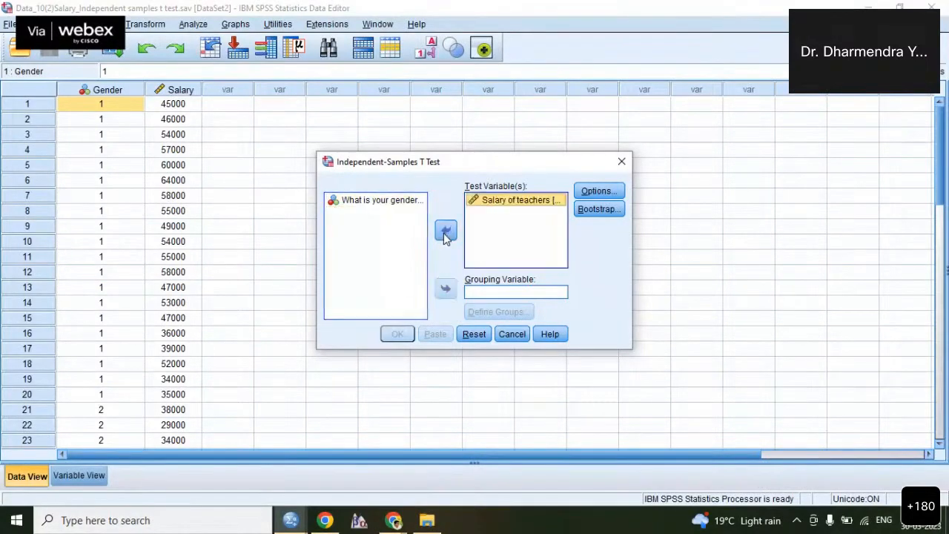
left_click(384, 202)
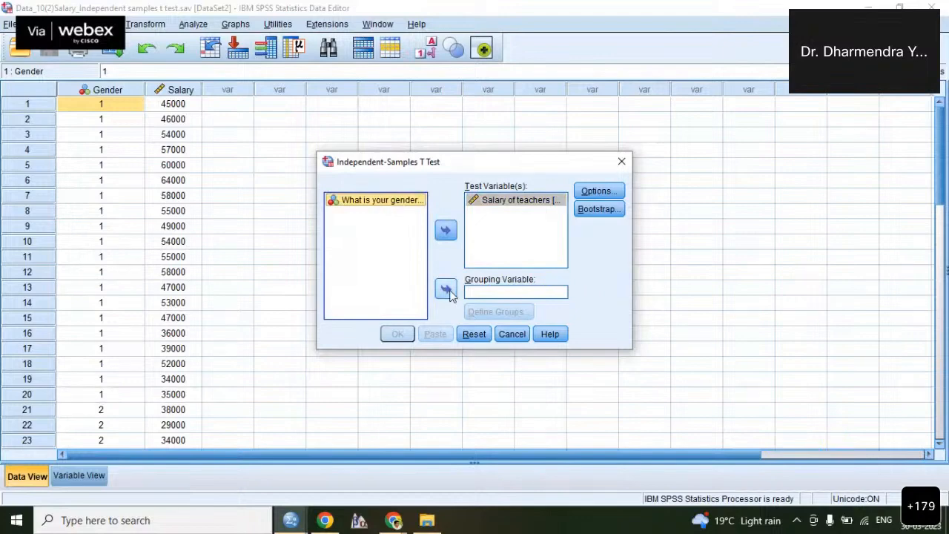
left_click(446, 290)
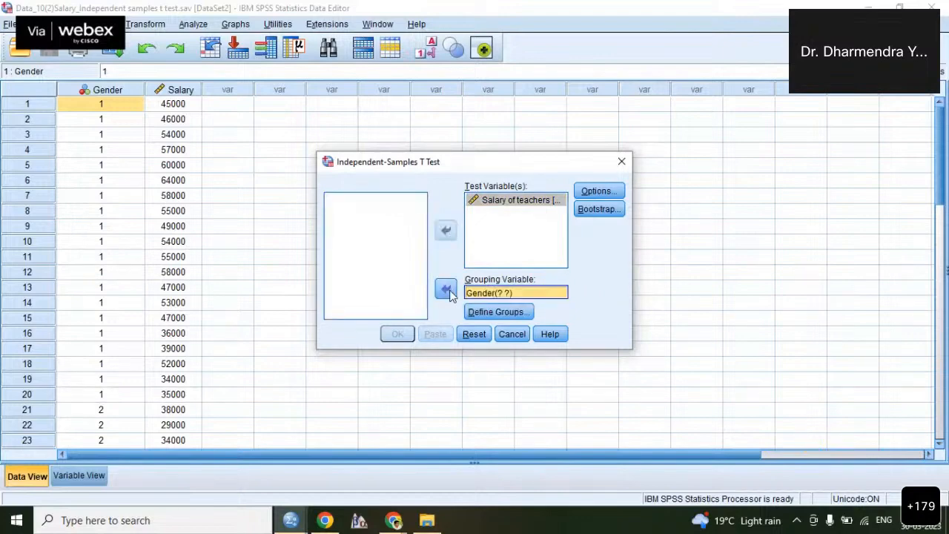
Define the Gender groups with the specified values 1 and 2 and run the independent-samples t test
left_click(500, 312)
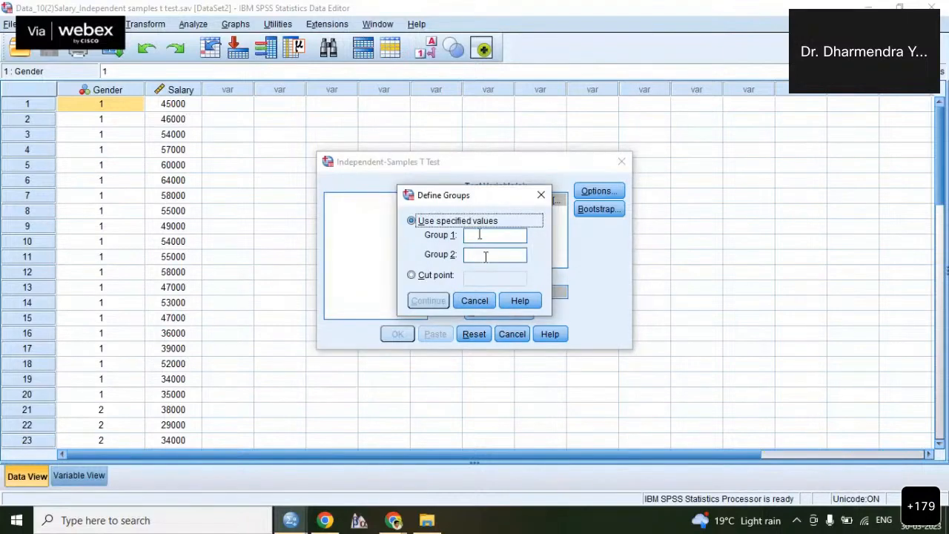
key("Tab")
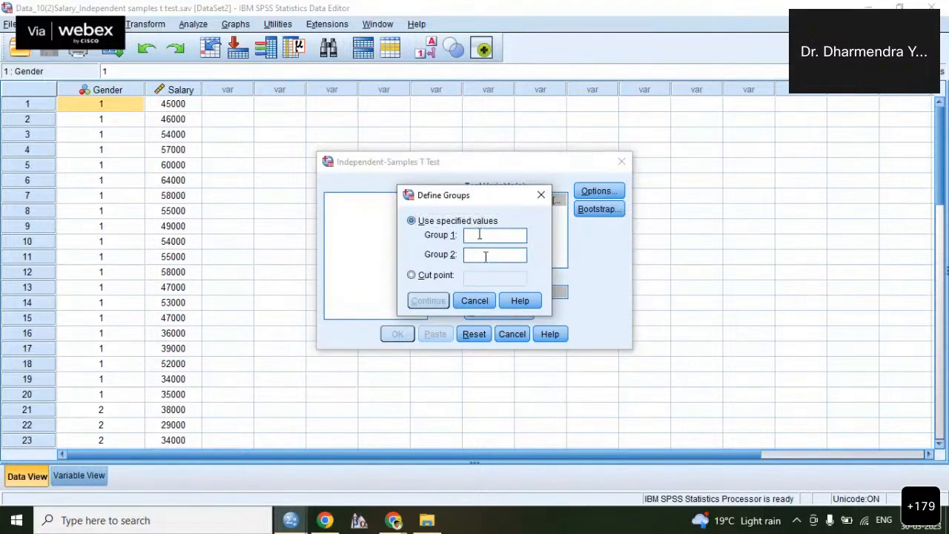
type("1")
left_click(478, 253)
type("2")
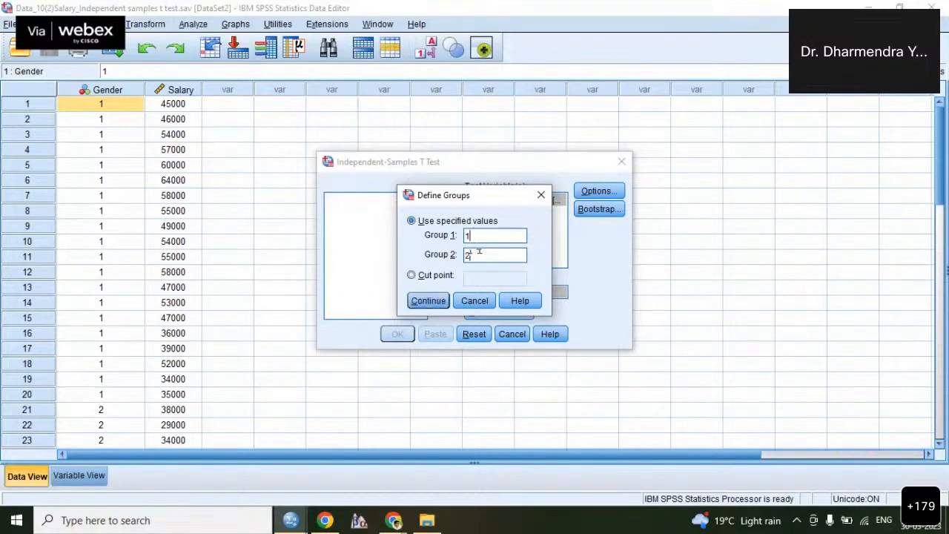
left_click(429, 300)
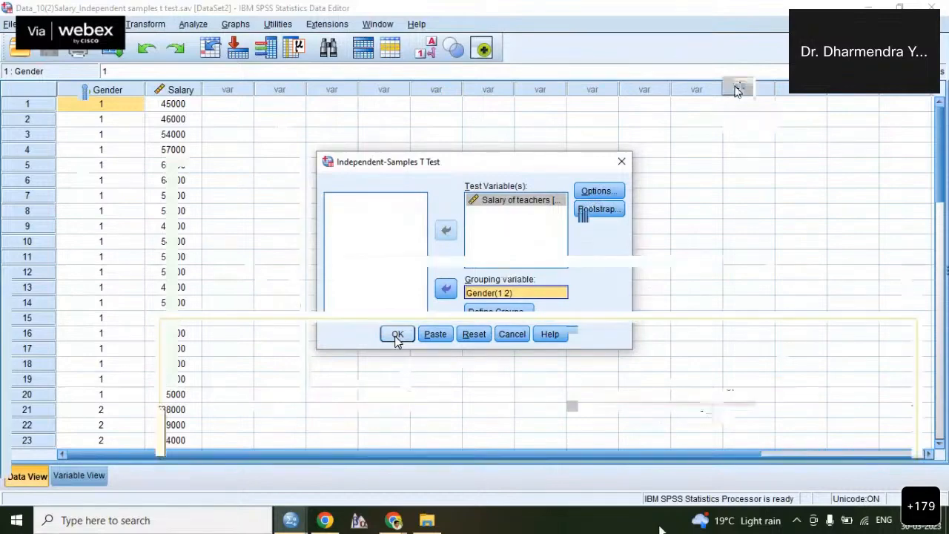
left_click(398, 335)
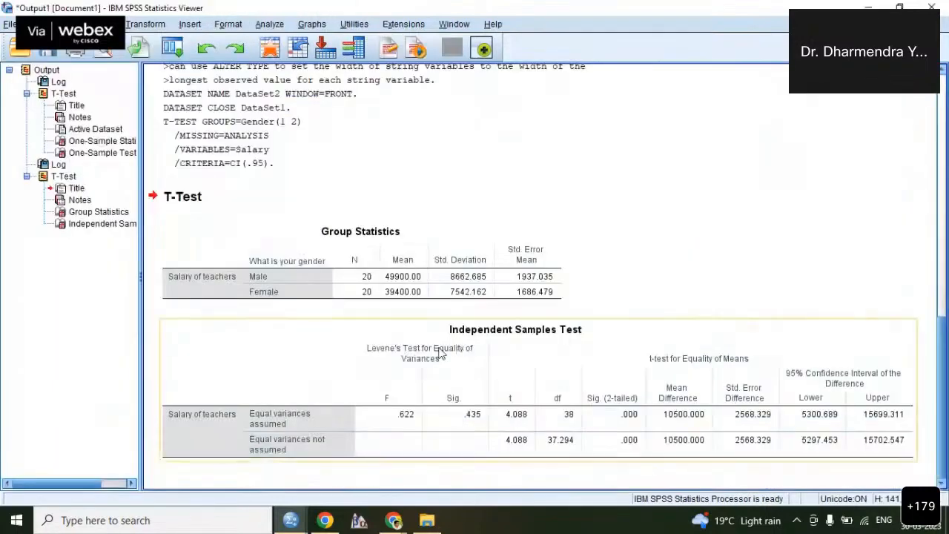
Examine the Group Statistics table for male and female salaries and switch to the DAY-2 folder
left_click(190, 280)
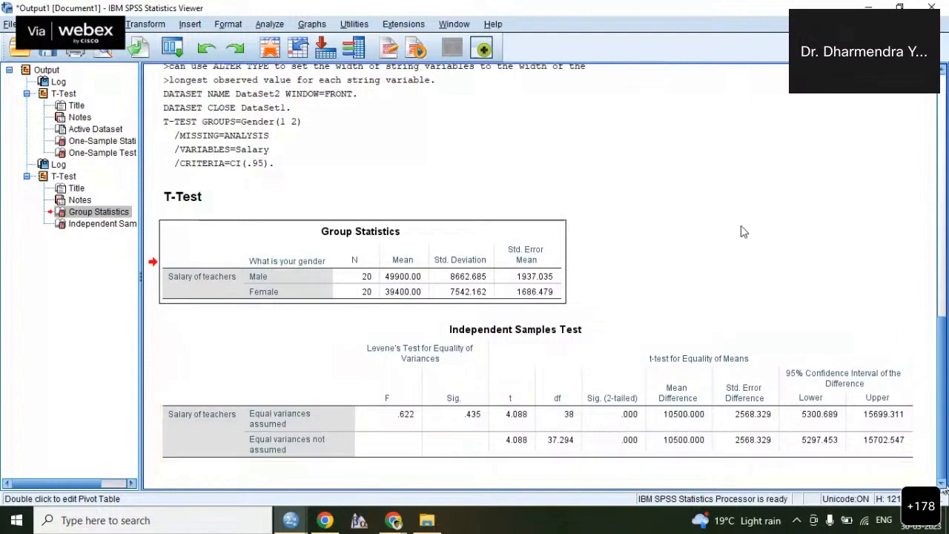
left_click(867, 7)
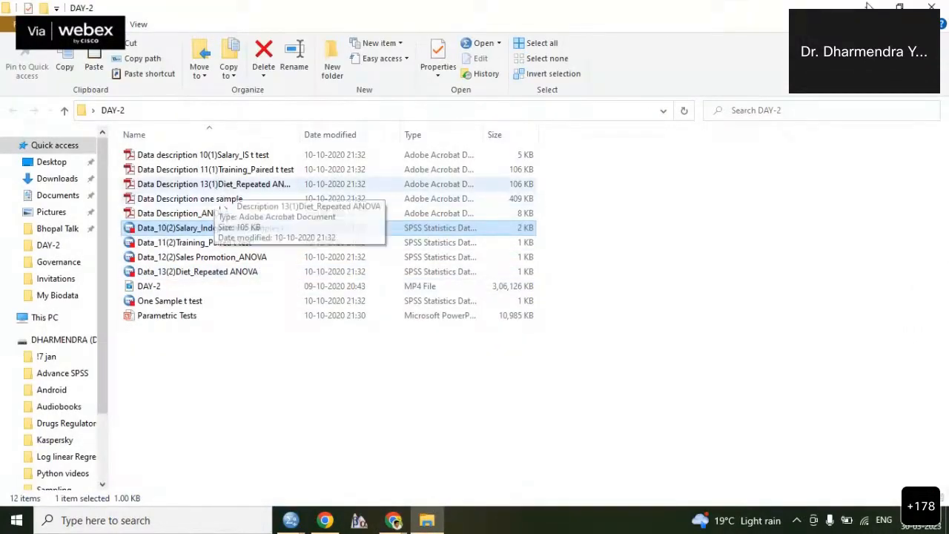
left_click(227, 170)
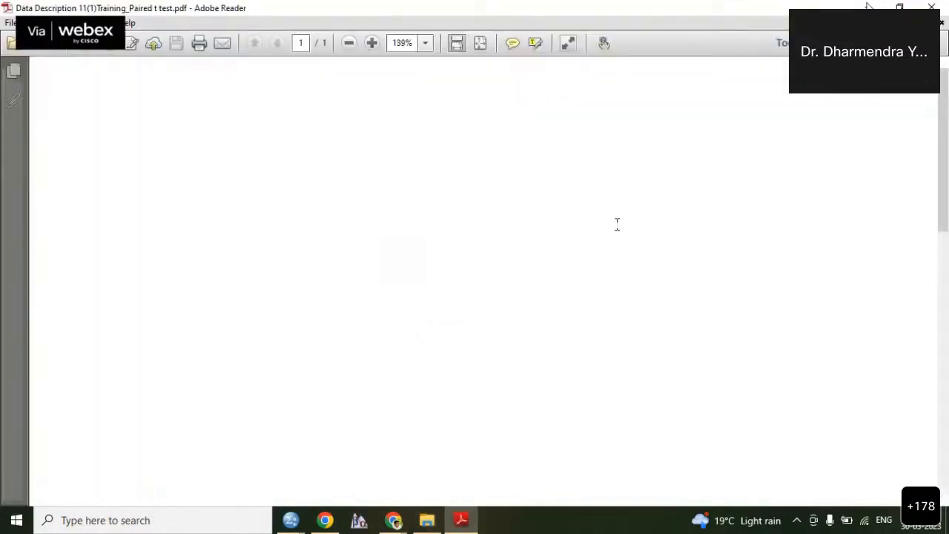
left_click_drag(945, 153, 945, 282)
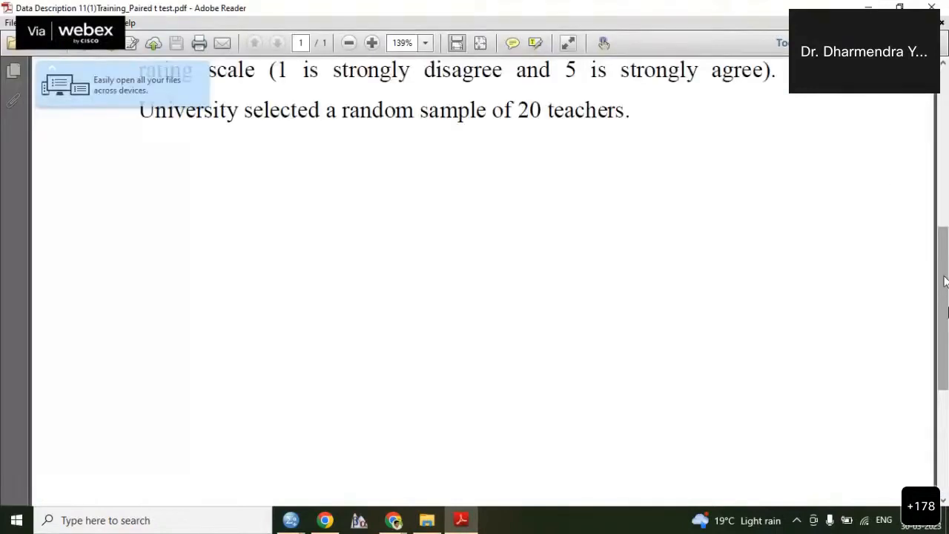
left_click(931, 7)
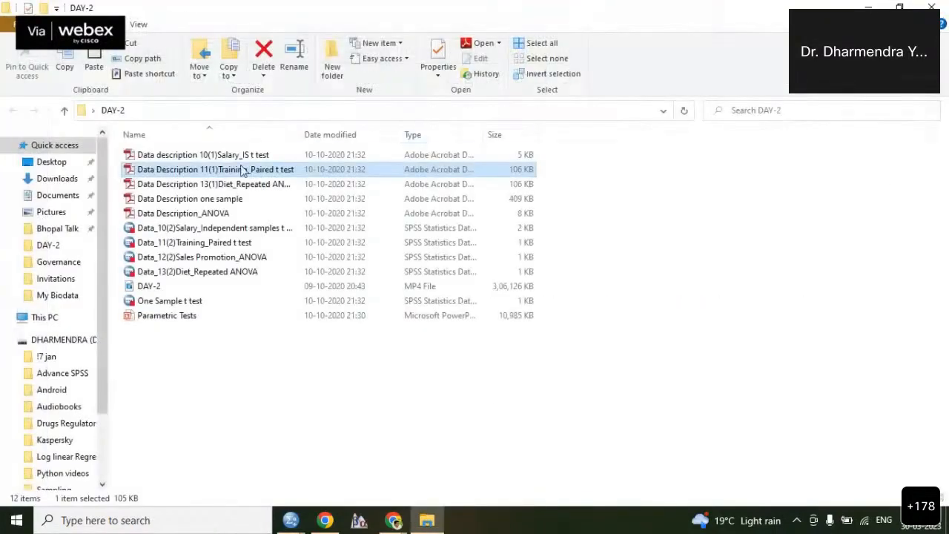
Review the salary case study in Data description 10(1)Salary_IS t test.pdf, close it and return to the SPSS output
double_click(212, 156)
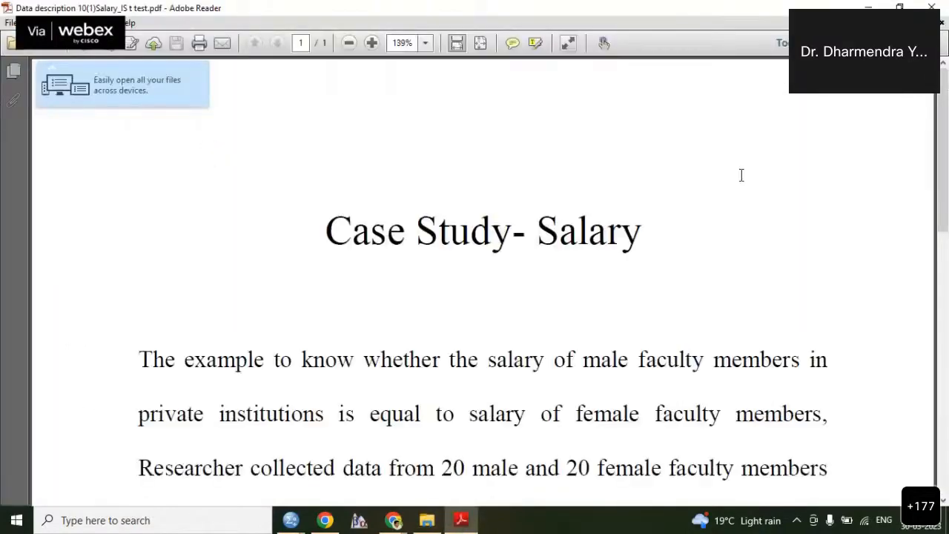
mouse_move(946, 153)
left_mouse_down()
mouse_move(944, 356)
mouse_move(944, 137)
left_mouse_up()
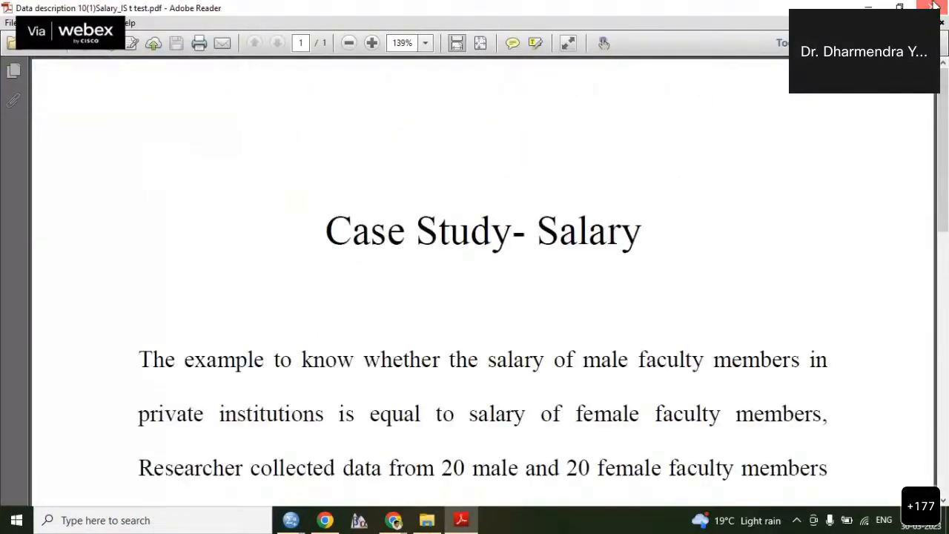
left_click(932, 6)
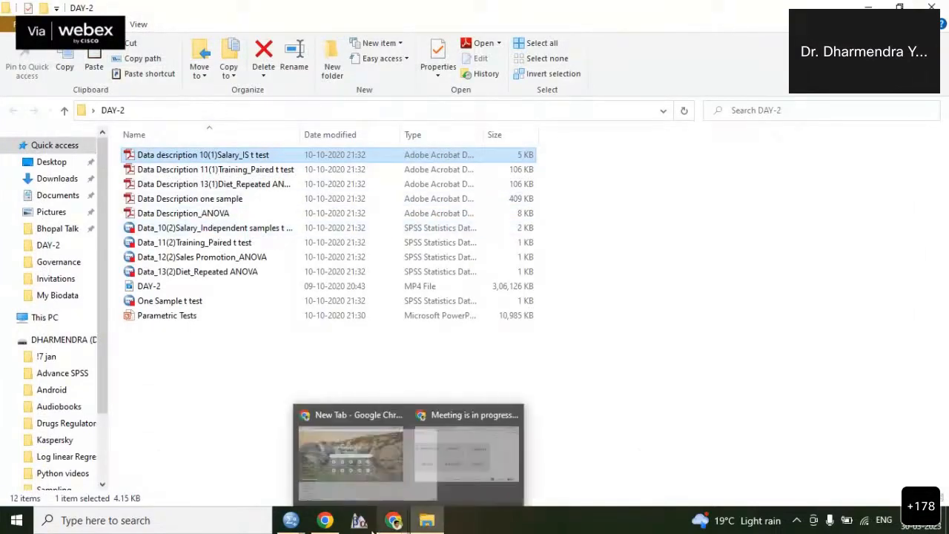
mouse_move(290, 511)
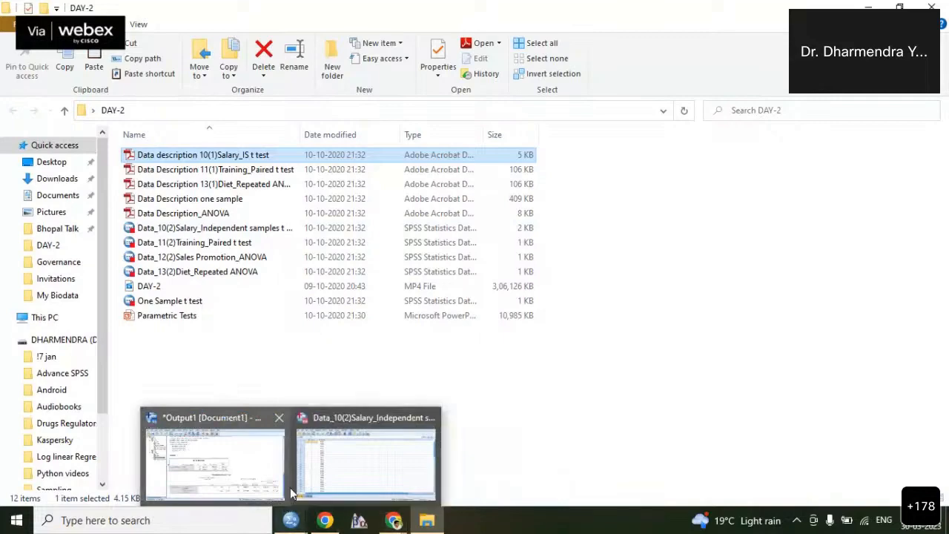
left_click(283, 428)
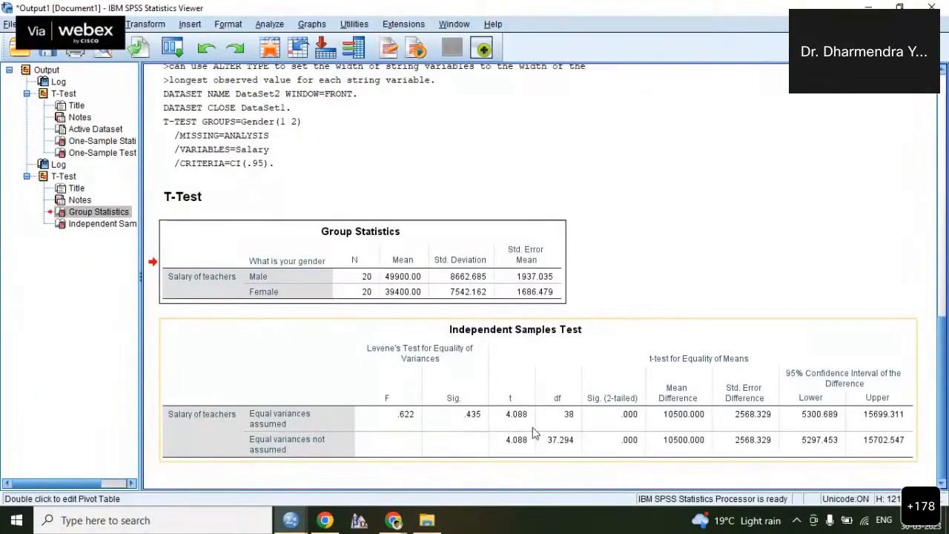
Examine the significance value in the Independent Samples Test table and compare the male and female means in Group Statistics
left_click(626, 422)
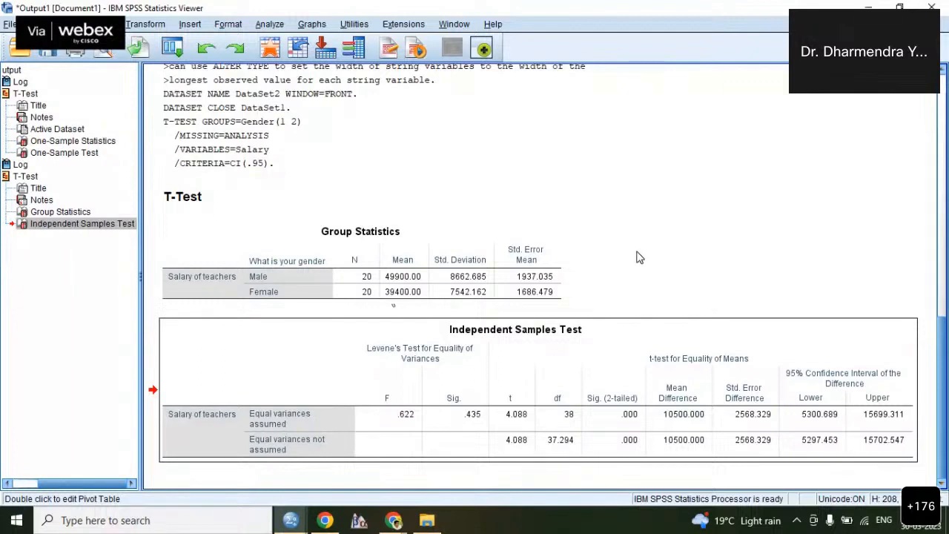
left_click(479, 279)
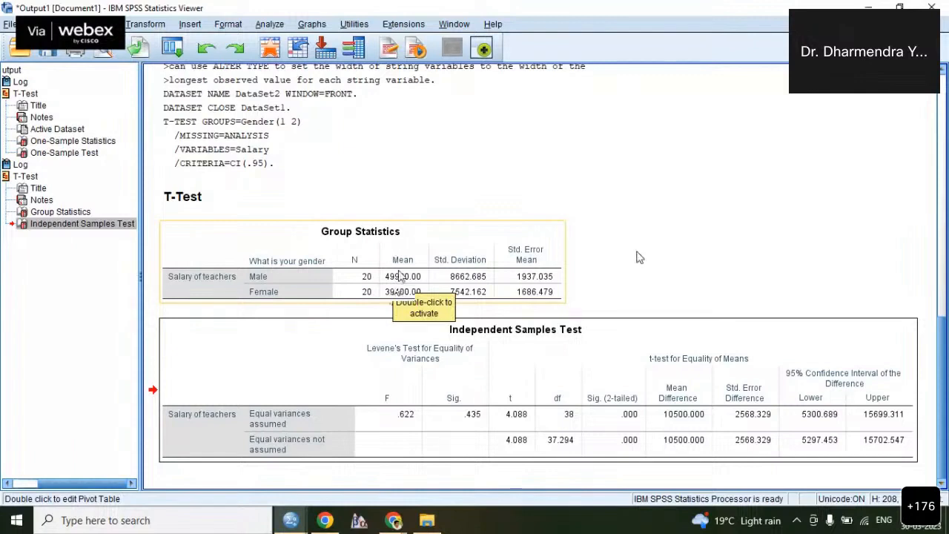
left_click(467, 367)
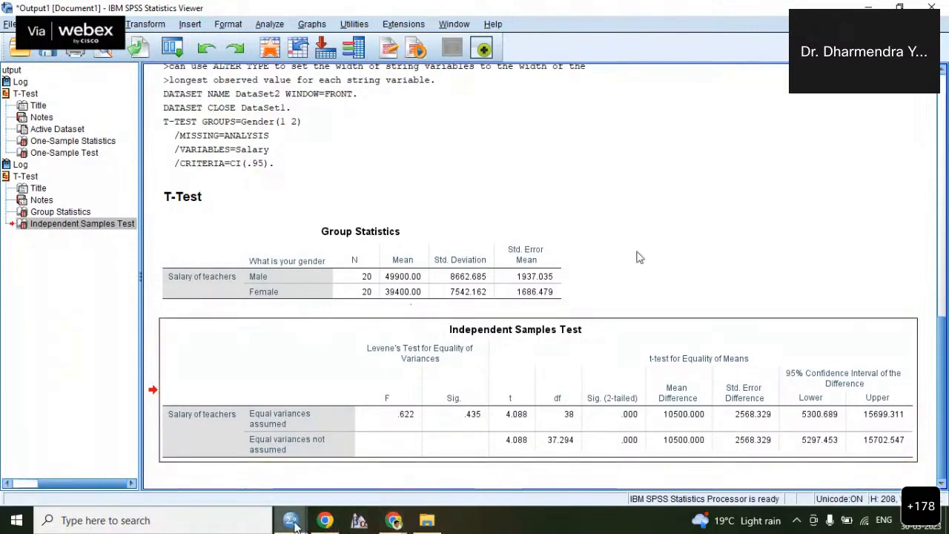
Read the participants' interpretations in the Webex meeting chat and switch to the Salary_Independent samples t test dataset in SPSS
mouse_move(393, 520)
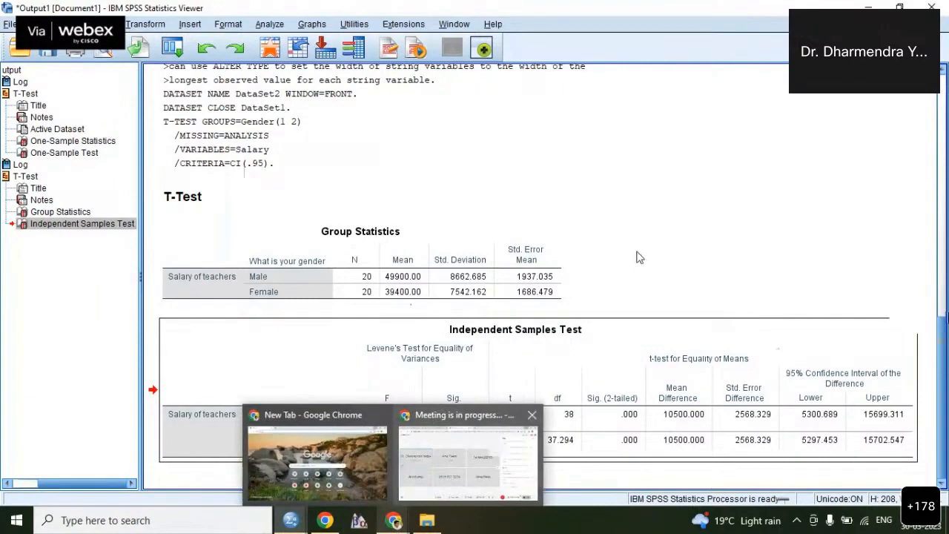
left_click(467, 455)
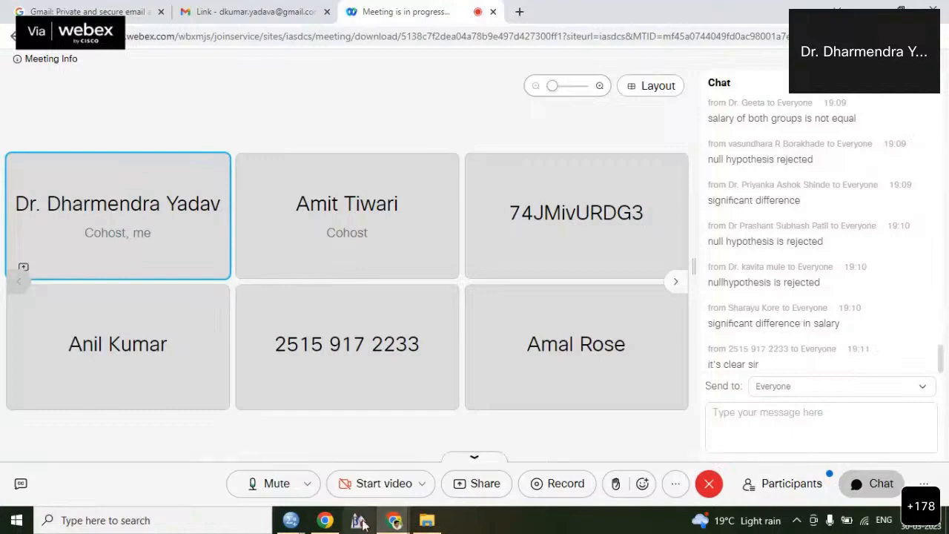
mouse_move(295, 523)
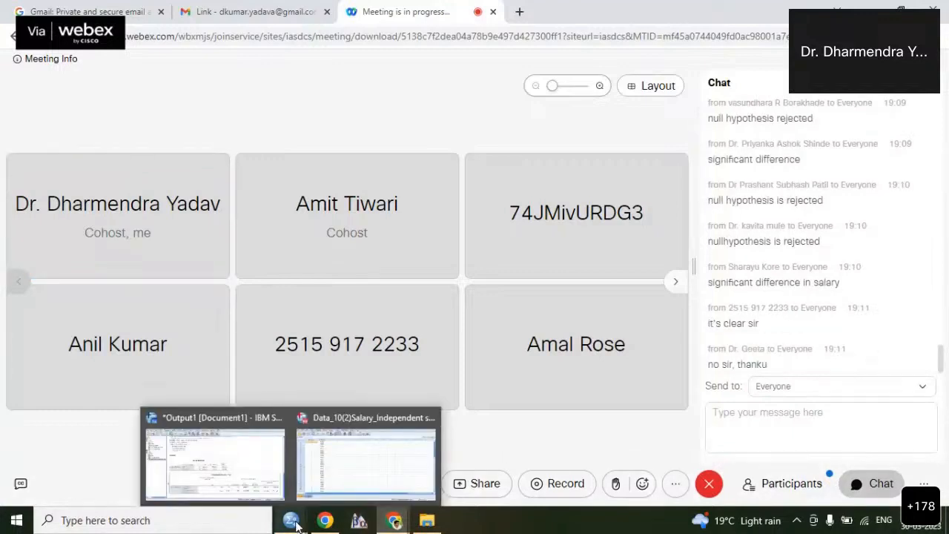
left_click(367, 457)
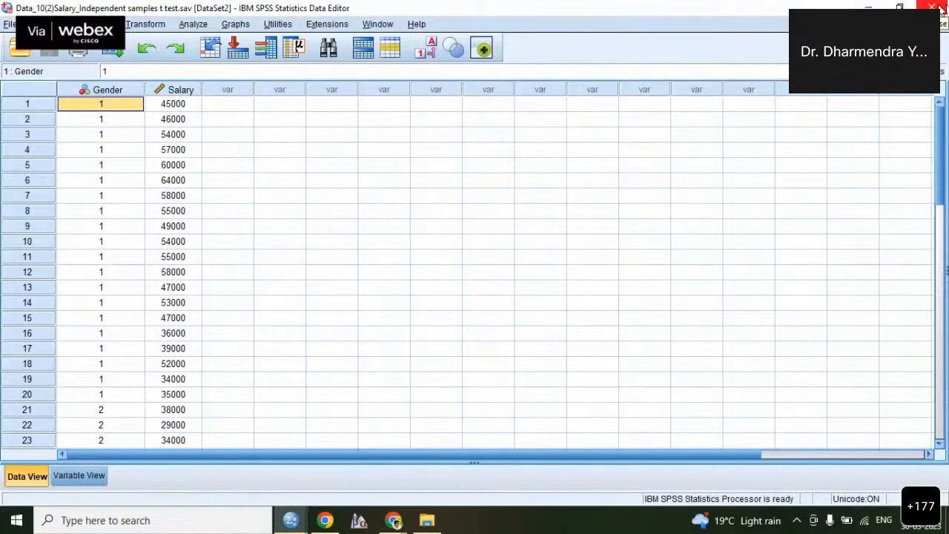
Close the Salary_Independent samples t test dataset and exit SPSS without saving the output
left_click(935, 7)
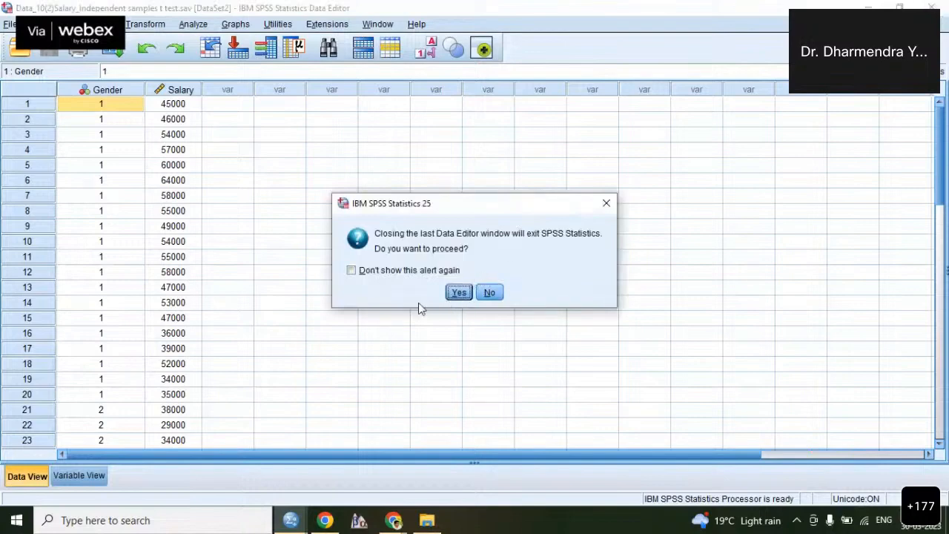
left_click(486, 293)
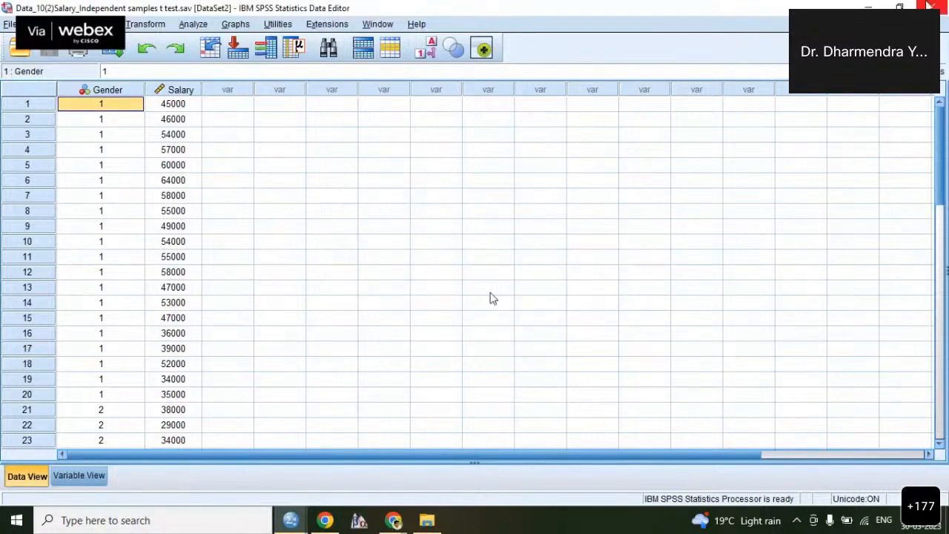
key("alt+F4")
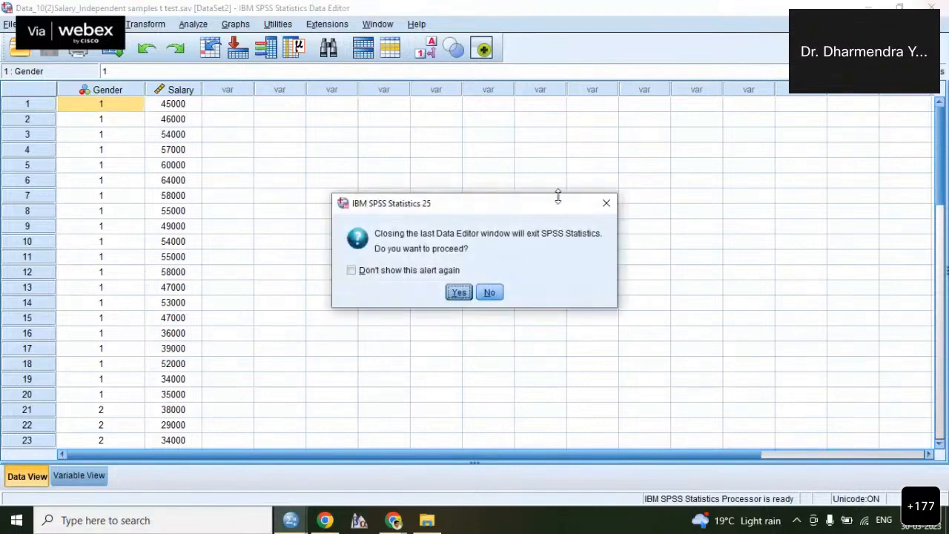
left_click(459, 293)
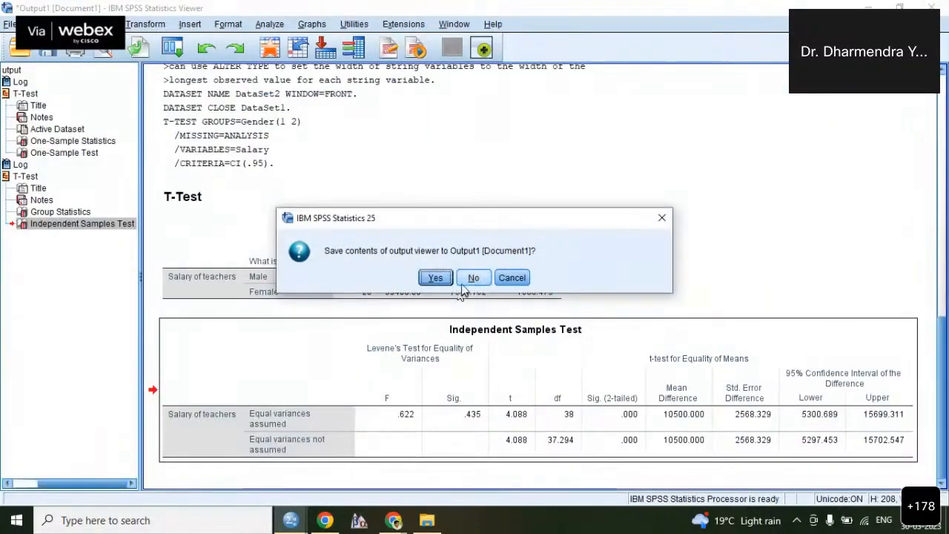
left_click(475, 278)
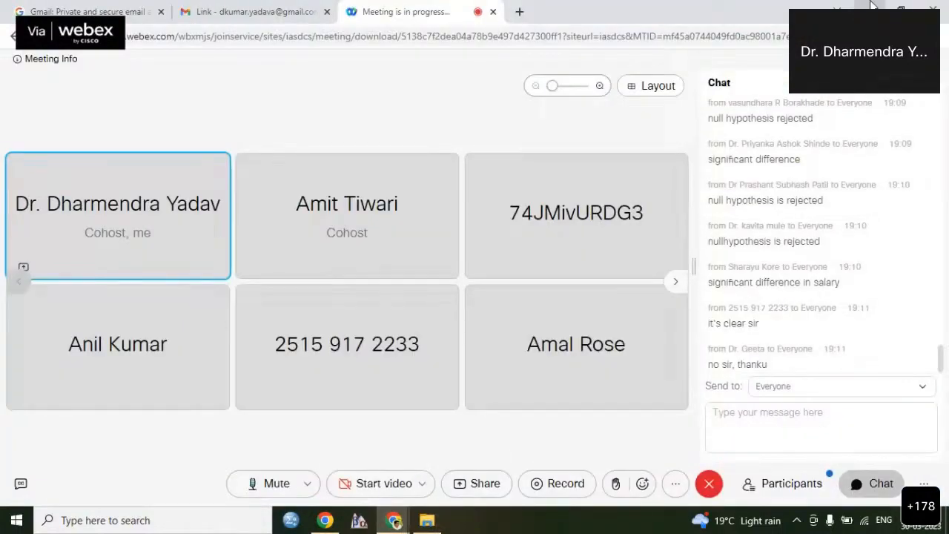
Return to the DAY-2 folder and open the Data Description 11(1)Training_Paired t test PDF
left_click(871, 6)
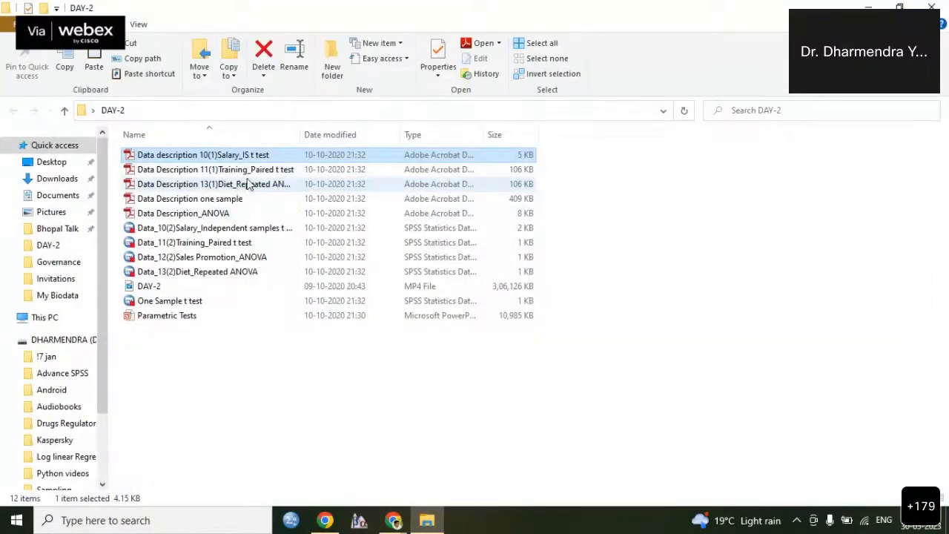
left_click(251, 171)
double_click(251, 173)
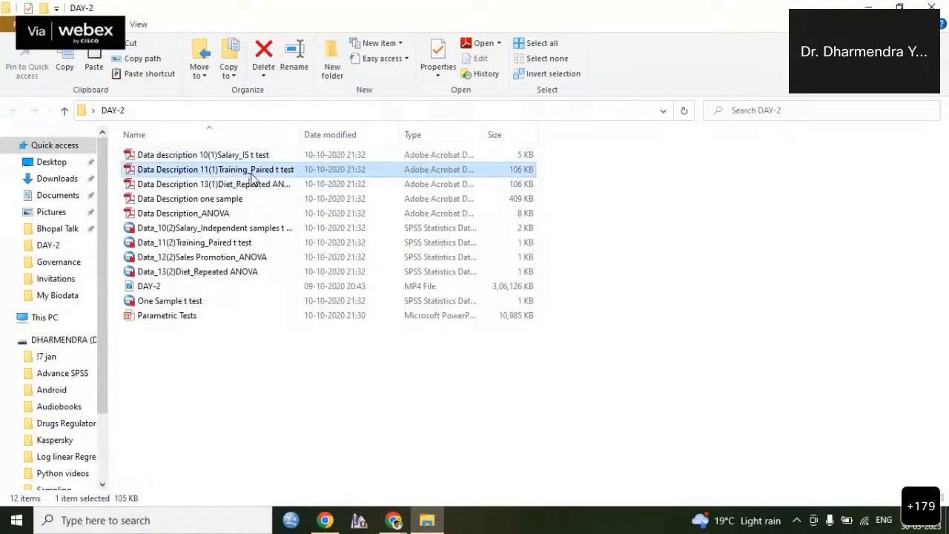
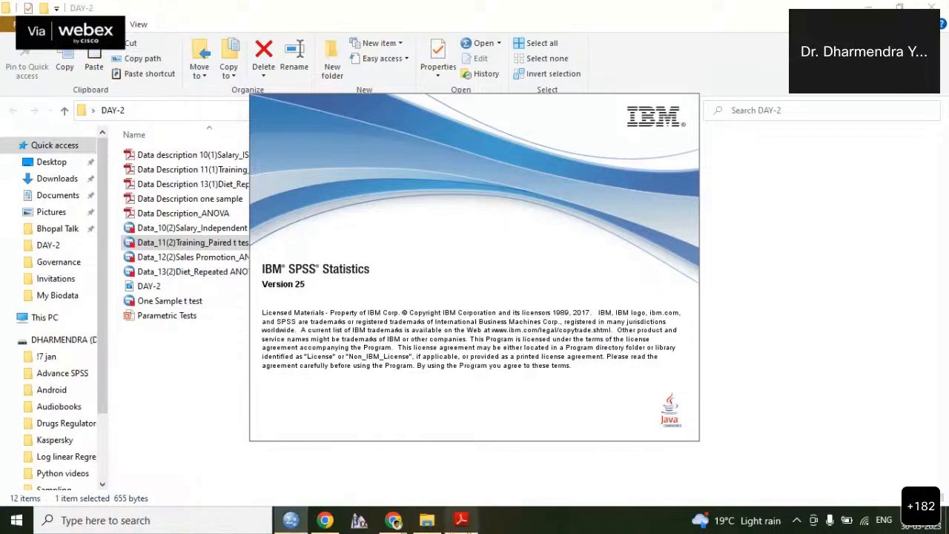
Bring up the Data_11(2)Training_Paired t test dataset in the SPSS Data Editor
left_click(302, 416)
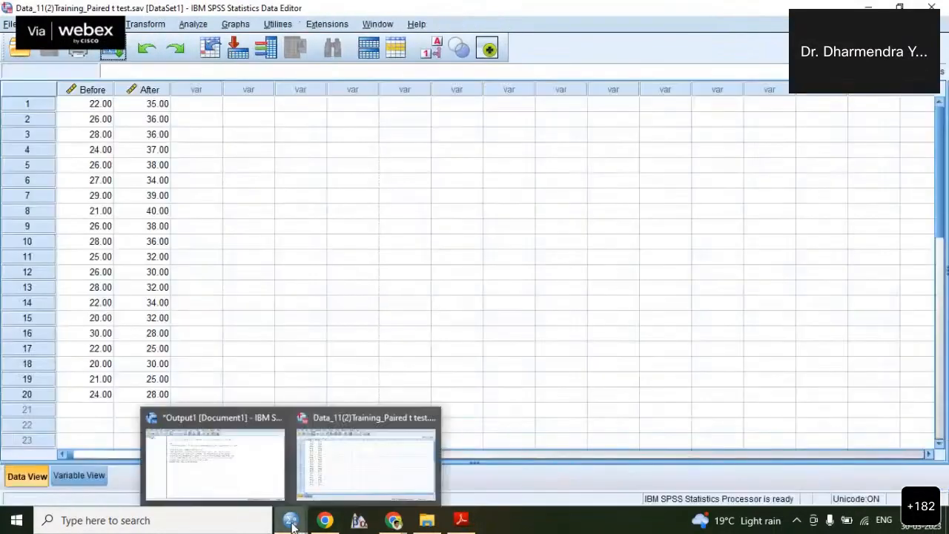
Display the variable definitions of the paired training dataset and point out the Before and After variables
left_click(381, 180)
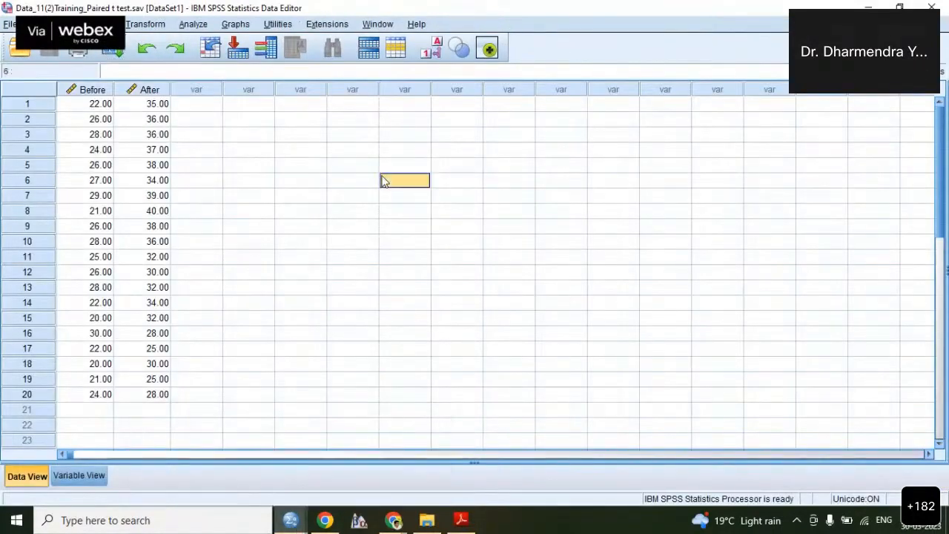
left_click(83, 478)
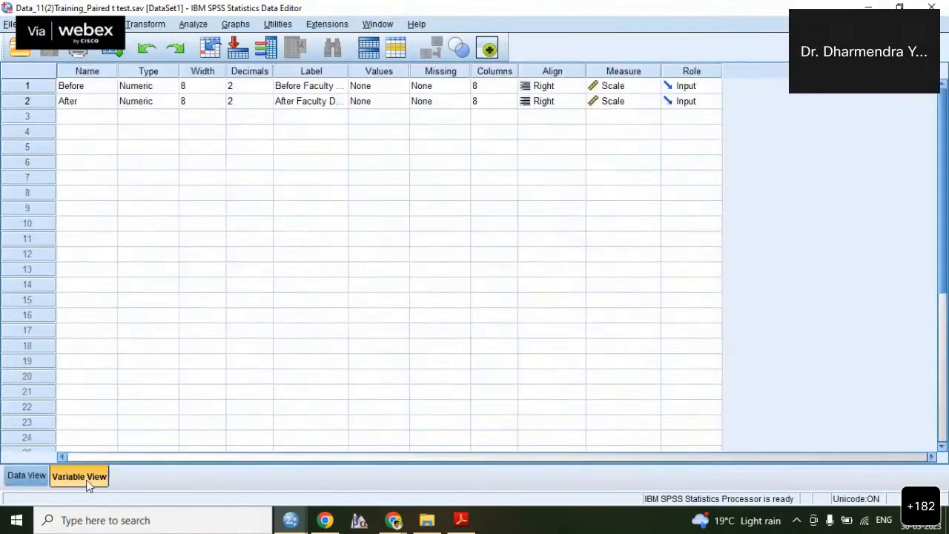
left_click(83, 88)
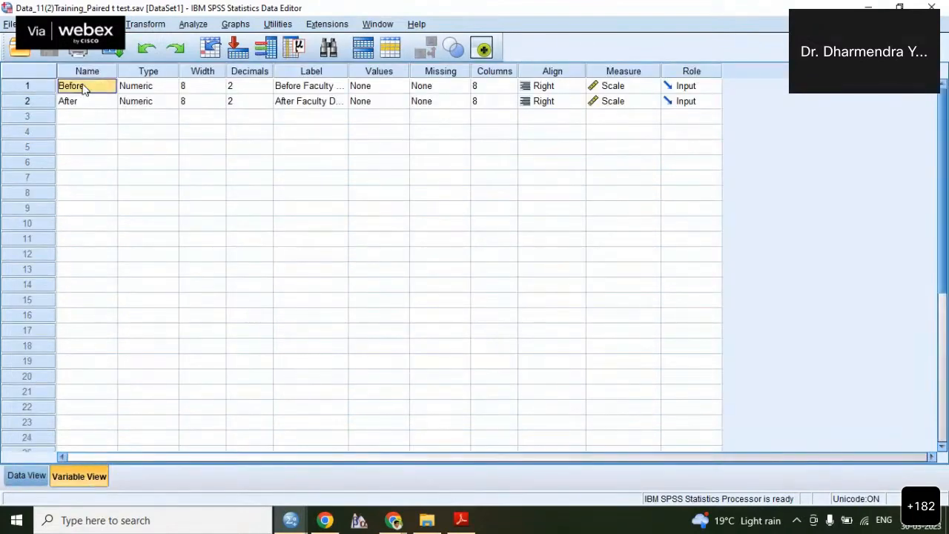
left_click(87, 104)
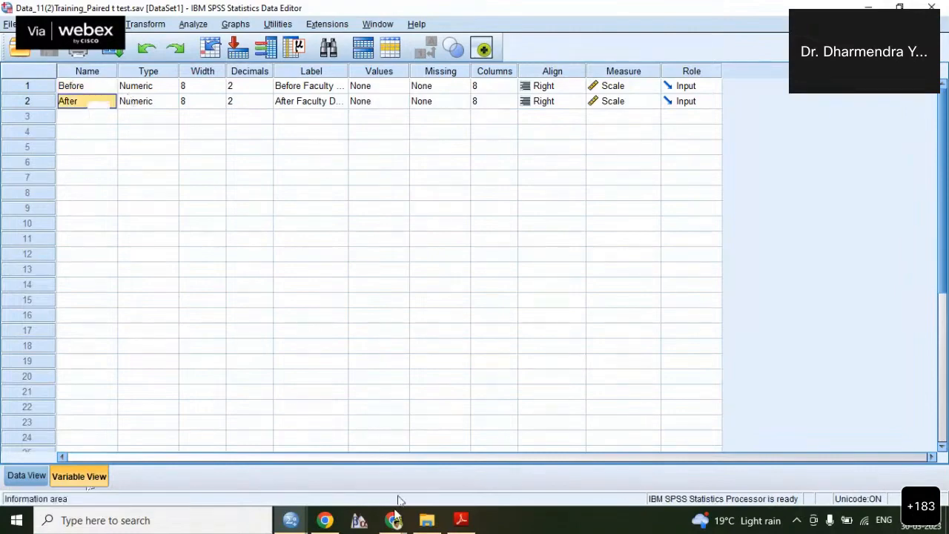
Check the Webex meeting chat for participants' replies and return to the Training_Paired t test dataset in SPSS
mouse_move(393, 518)
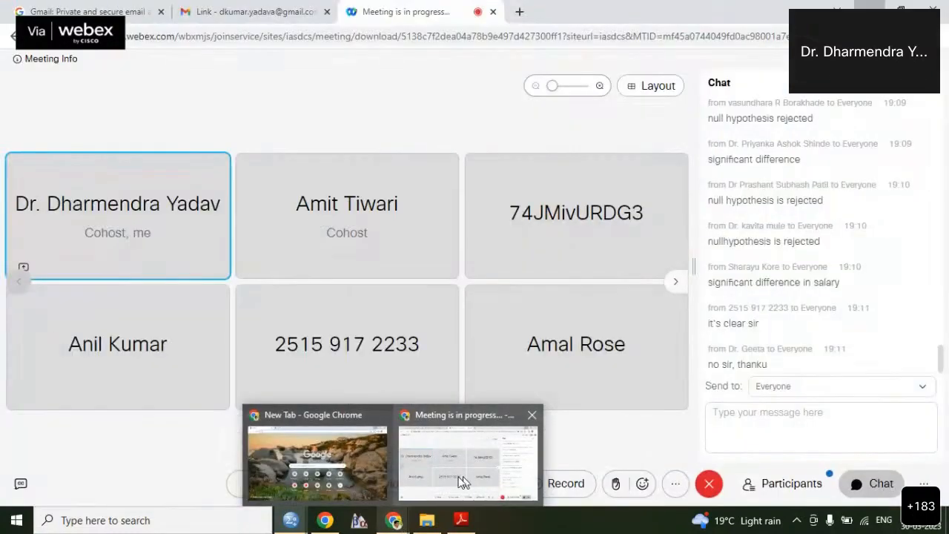
left_click(460, 481)
mouse_move(395, 521)
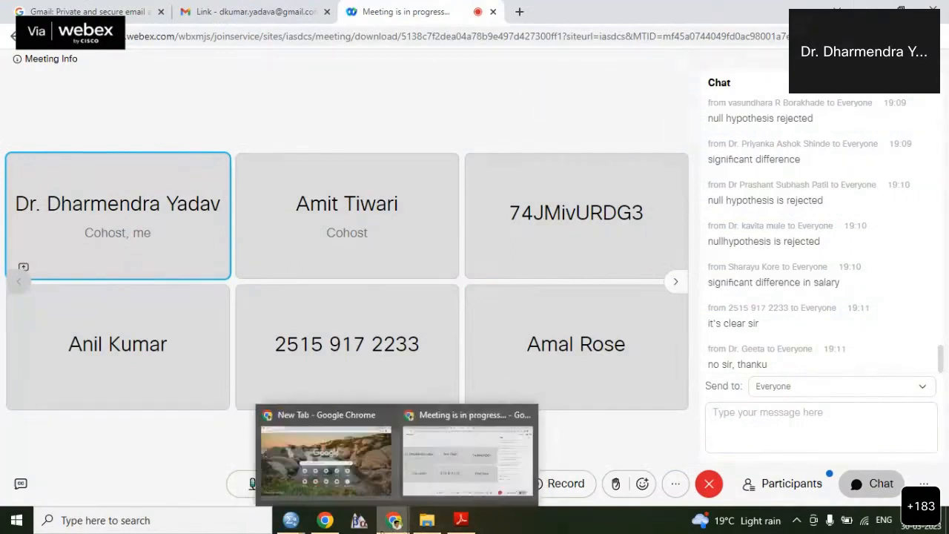
mouse_move(359, 519)
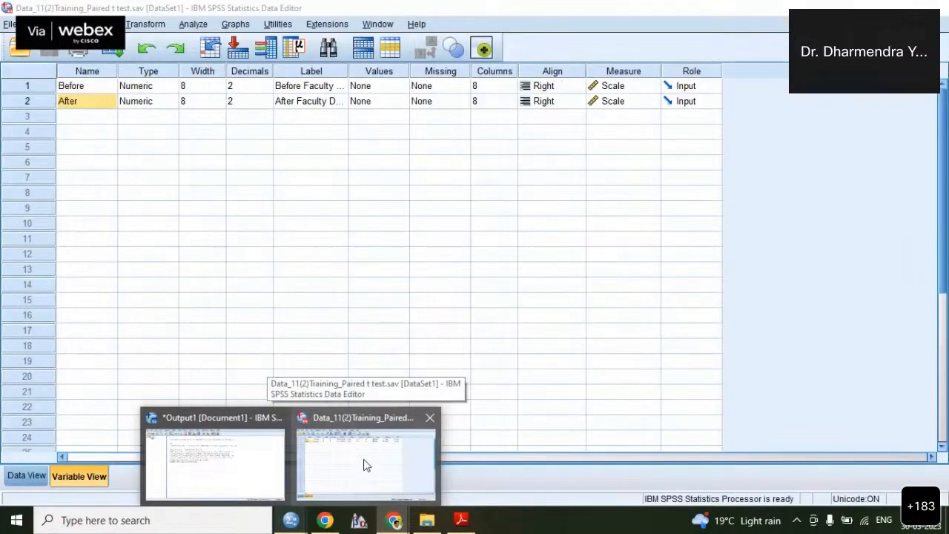
left_click(363, 465)
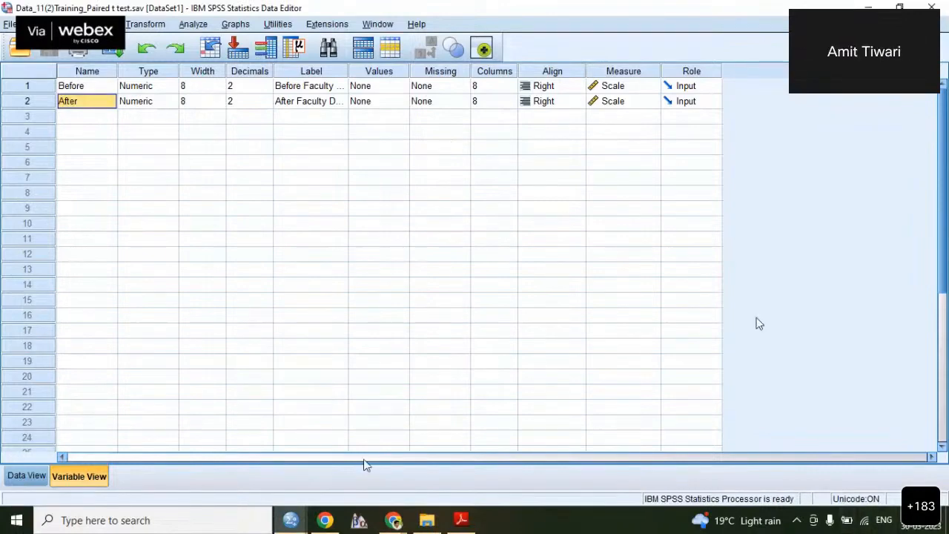
Examine the type of the Before variable and the labels of the Before and After variables
left_click(95, 87)
left_click(132, 87)
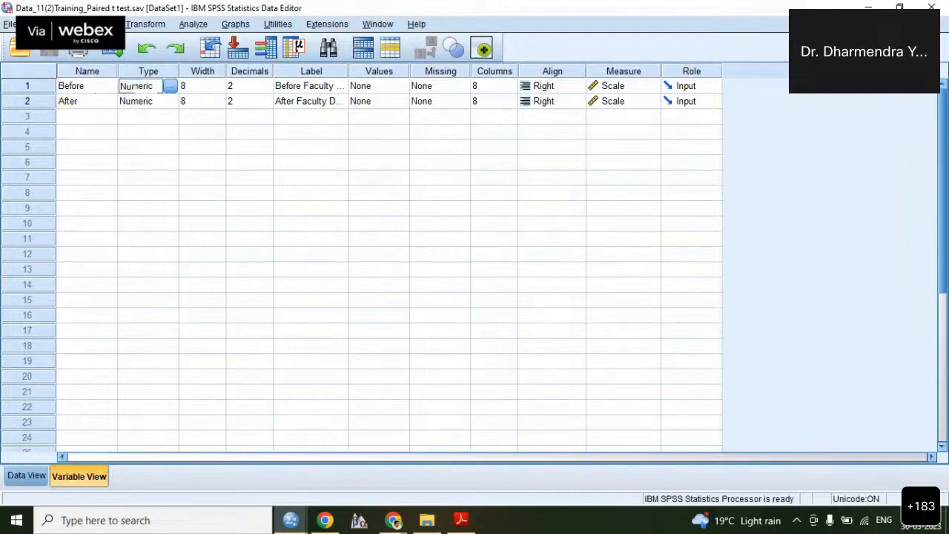
left_click(326, 89)
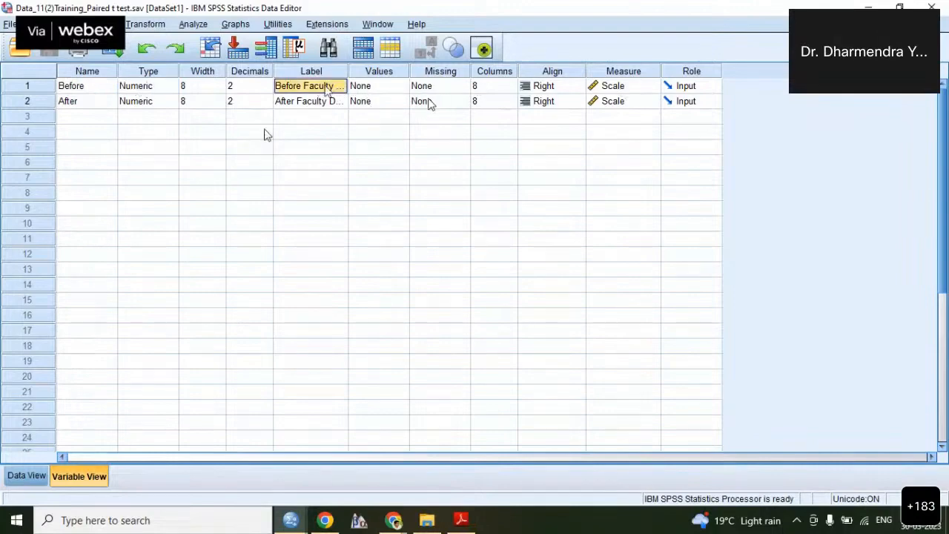
left_click(63, 106)
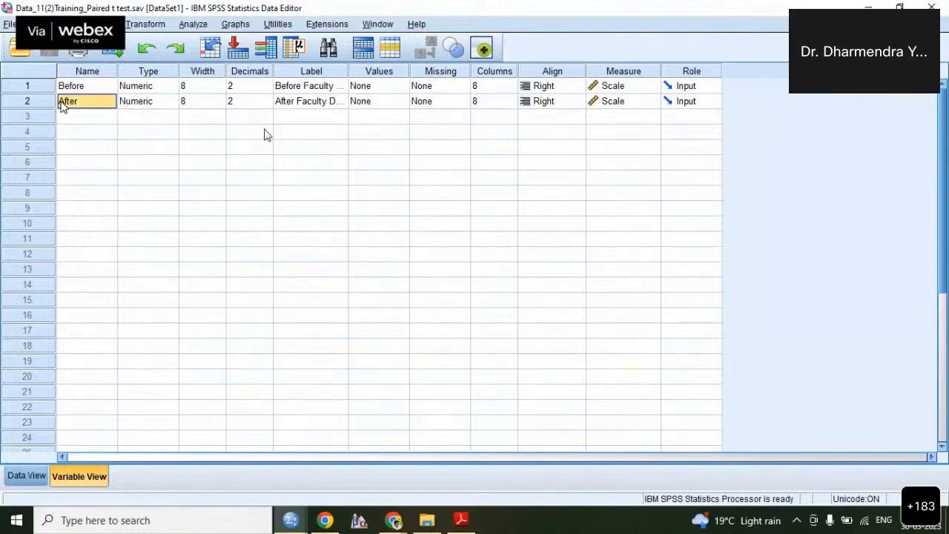
left_click(319, 103)
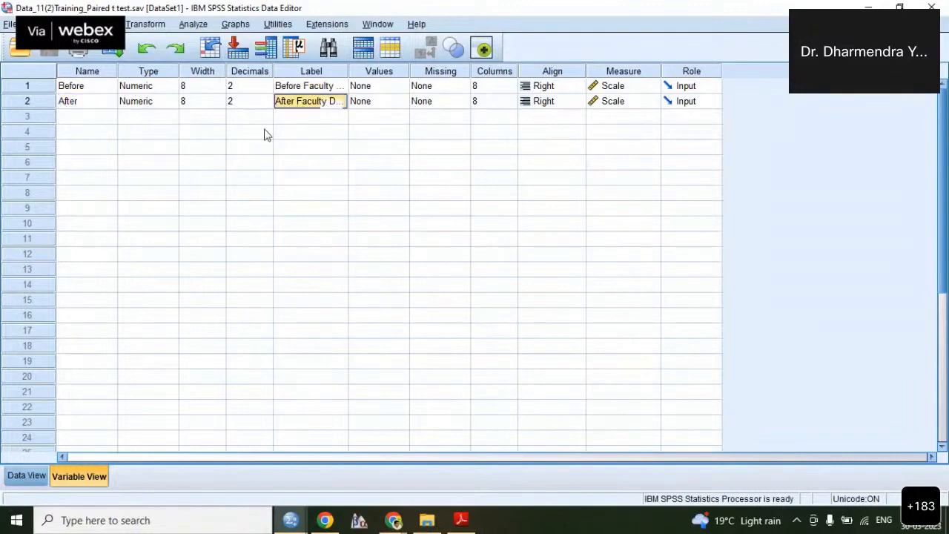
Review the Before and After scores in the data rows, comparing the first case's two values
left_click(22, 482)
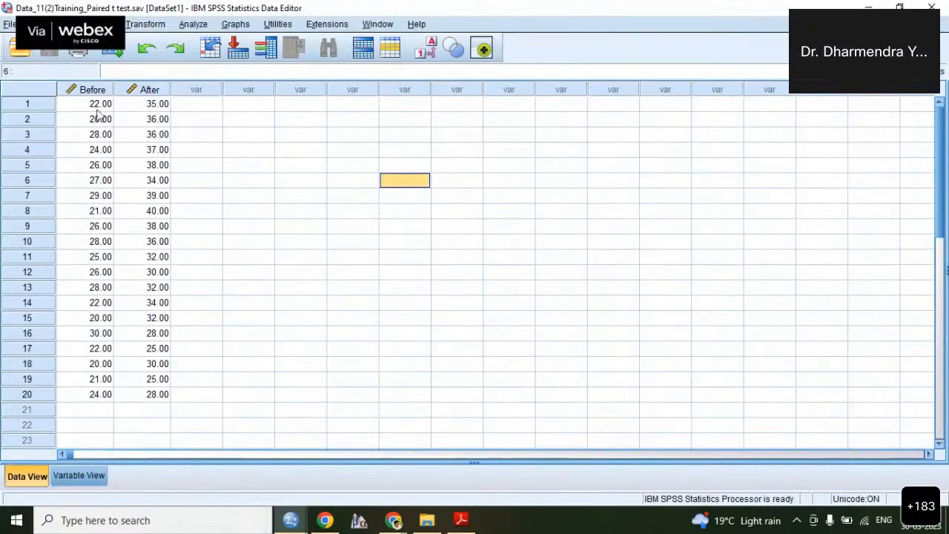
left_click_drag(96, 110, 96, 232)
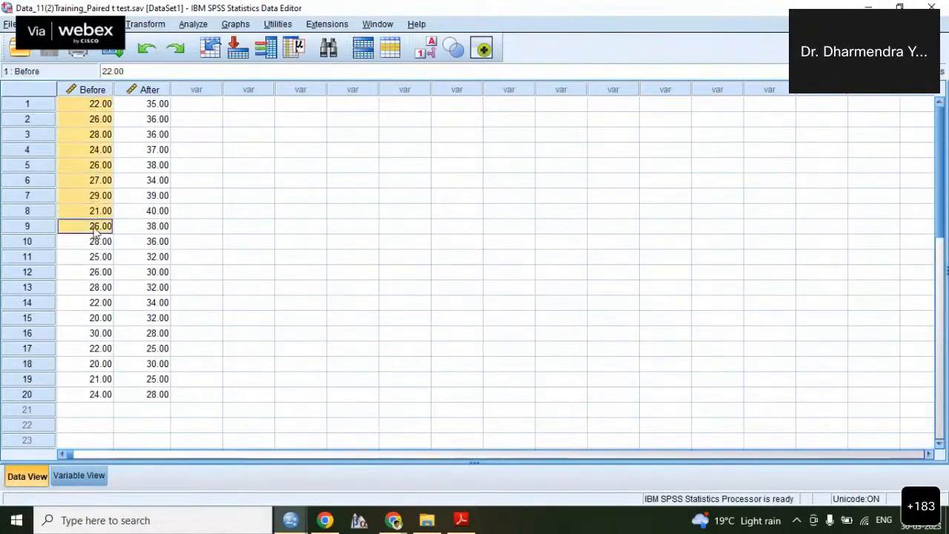
left_click(95, 121)
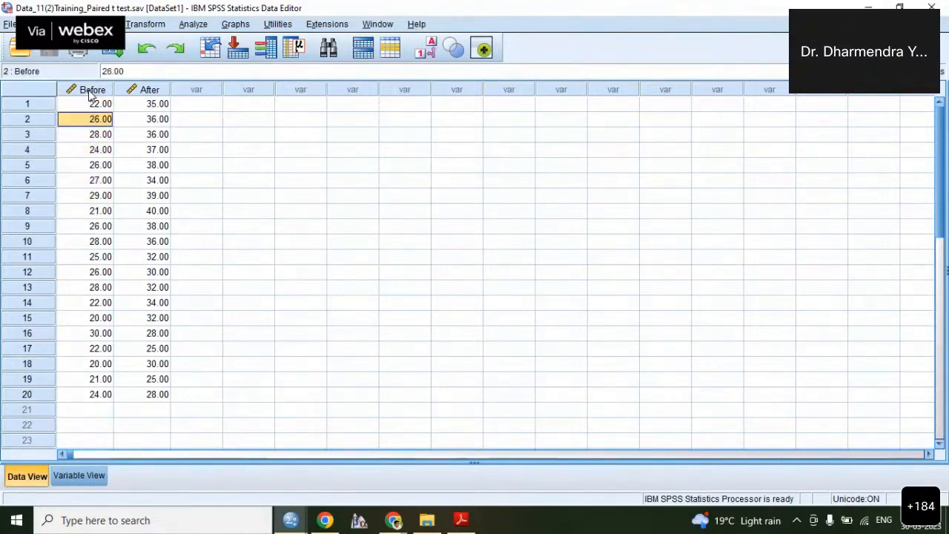
double_click(90, 92)
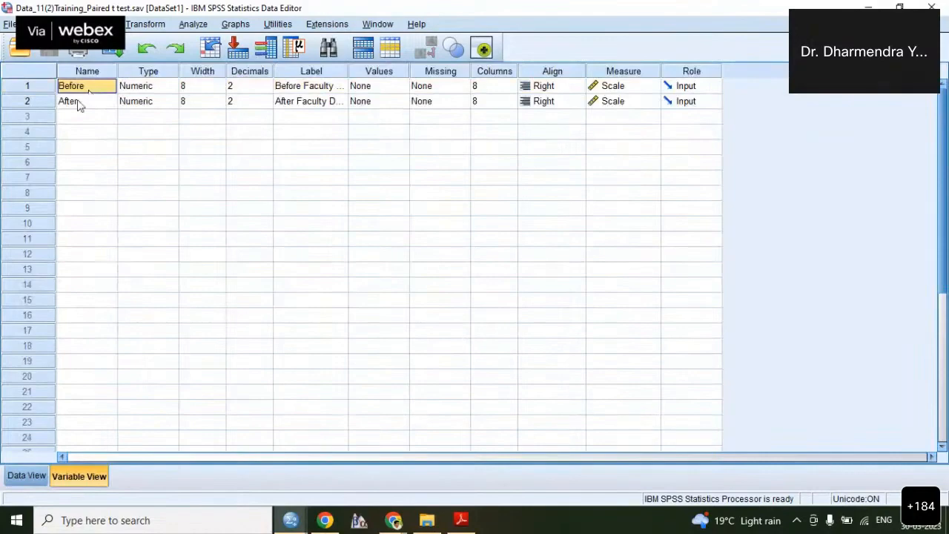
left_click(17, 475)
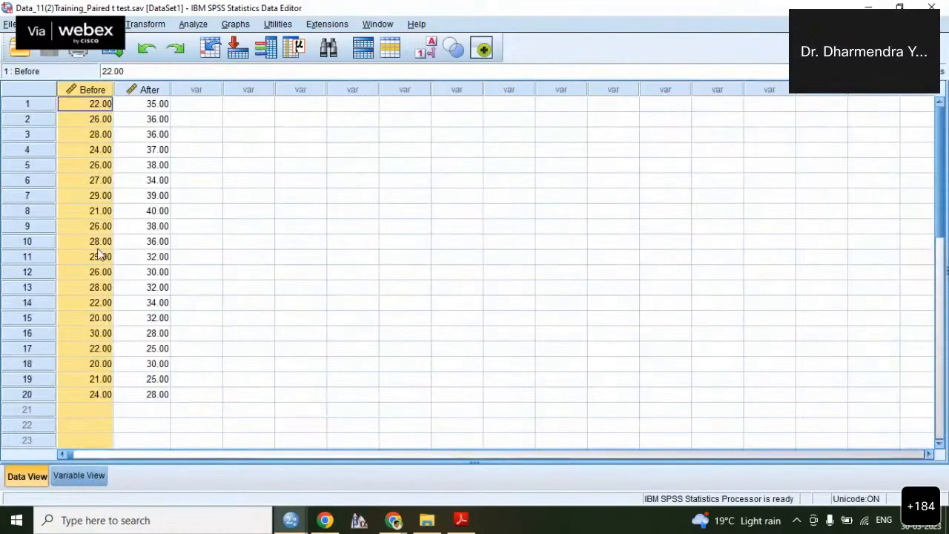
left_click(151, 106)
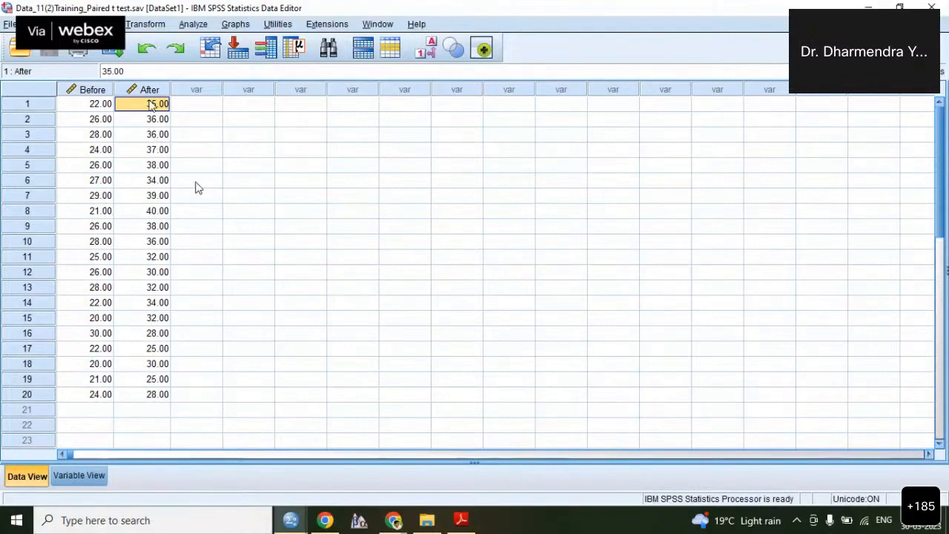
left_click(95, 107)
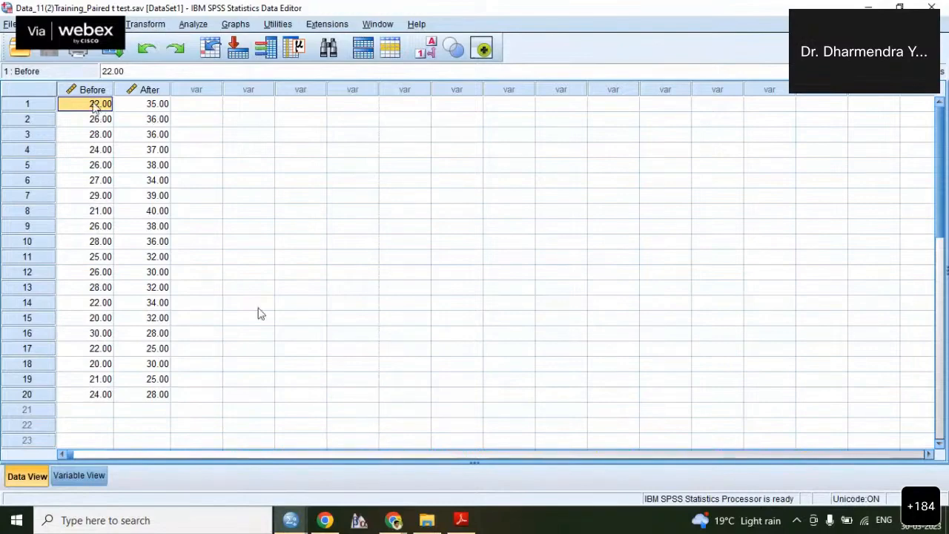
Read the participants' null hypothesis statements in the Webex meeting chat and switch back to the paired dataset in SPSS
mouse_move(385, 522)
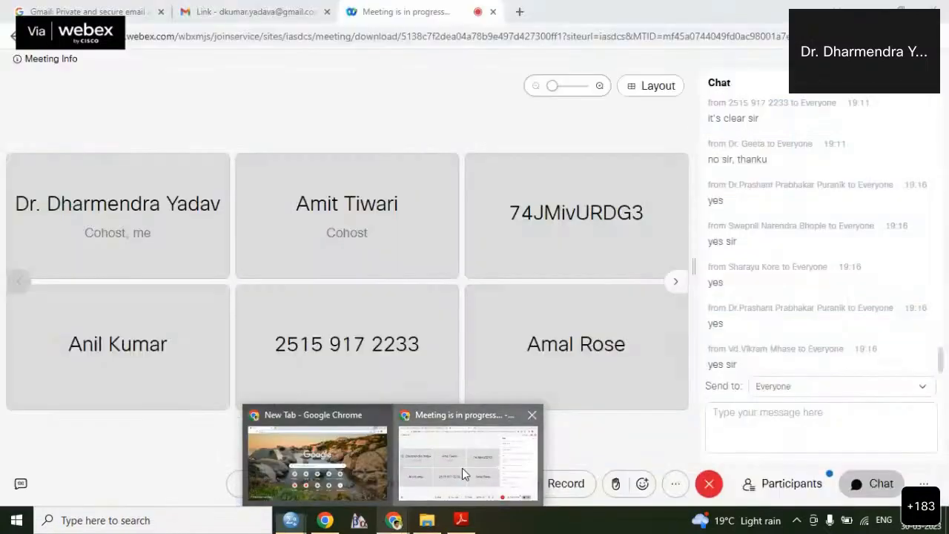
left_click(462, 467)
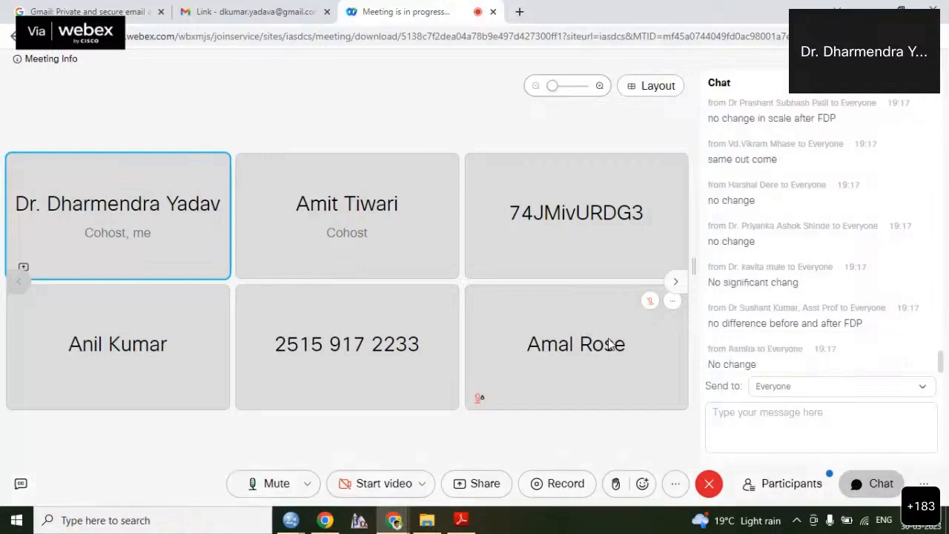
mouse_move(395, 522)
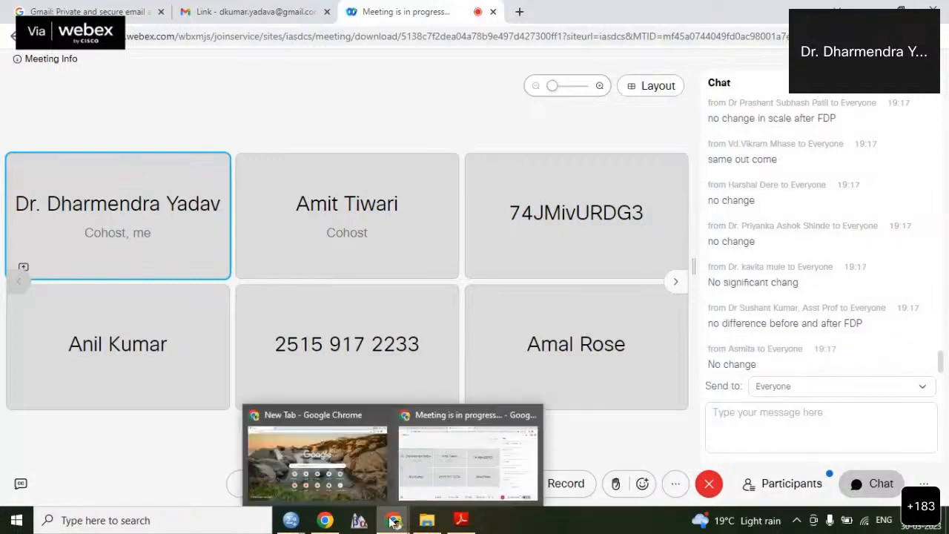
left_click(498, 449)
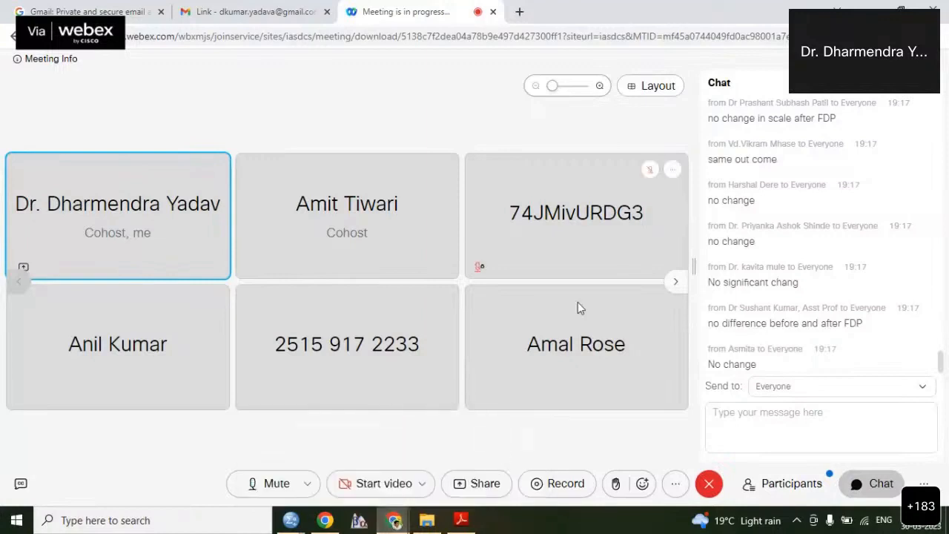
mouse_move(358, 521)
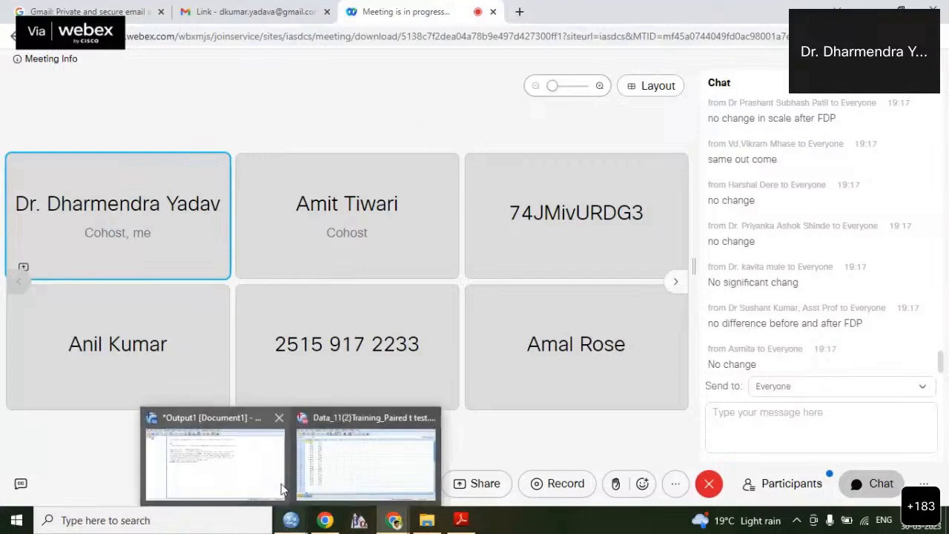
left_click(365, 480)
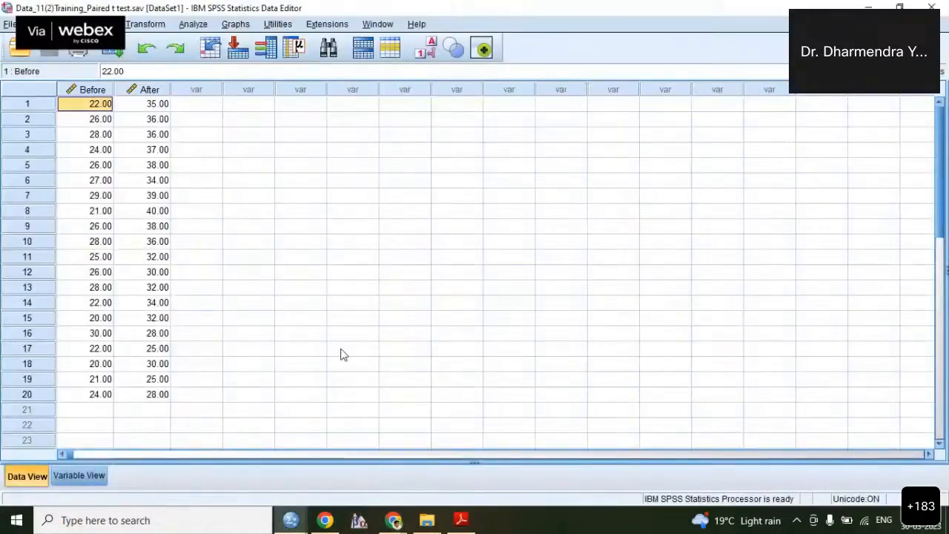
Run a Paired-Samples T Test with Before Faculty Development Programme as Variable1 and After Faculty Development Programme as Variable2
left_click(194, 109)
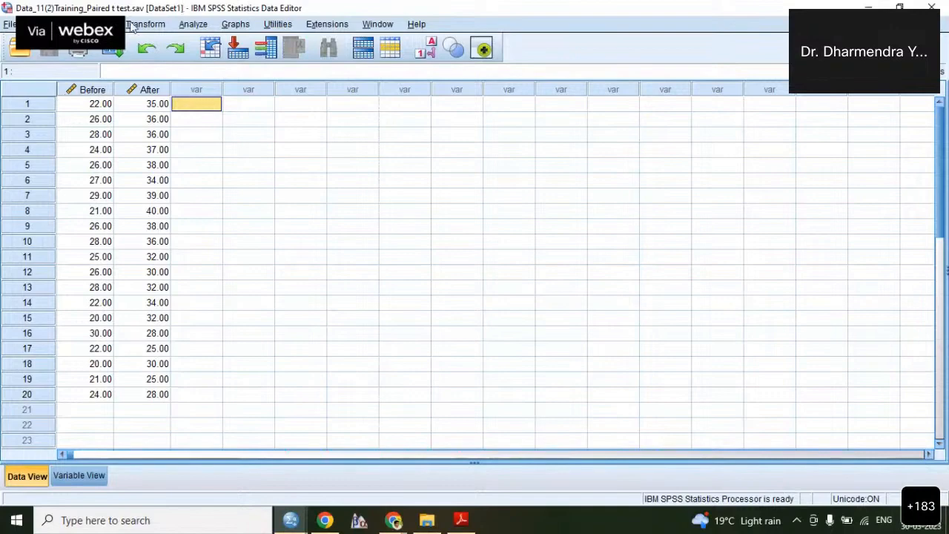
left_click(193, 25)
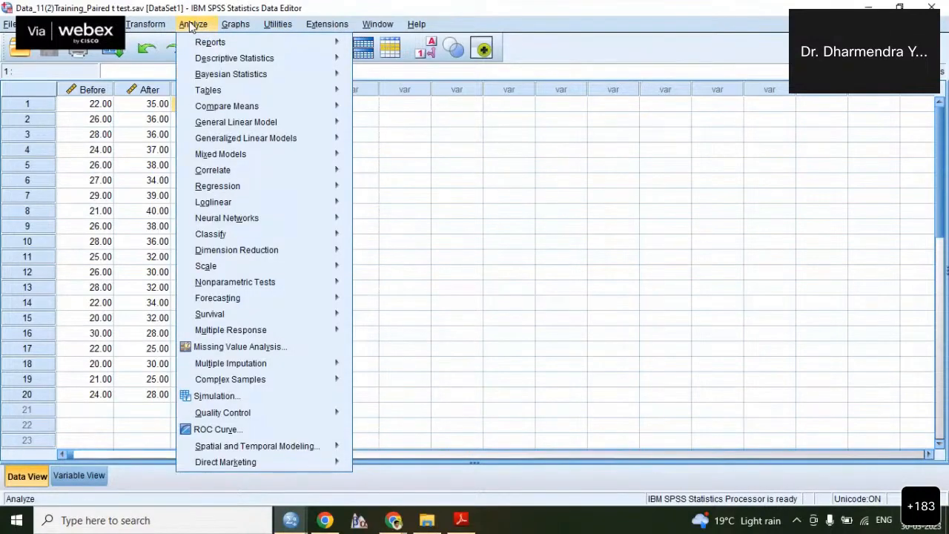
mouse_move(252, 110)
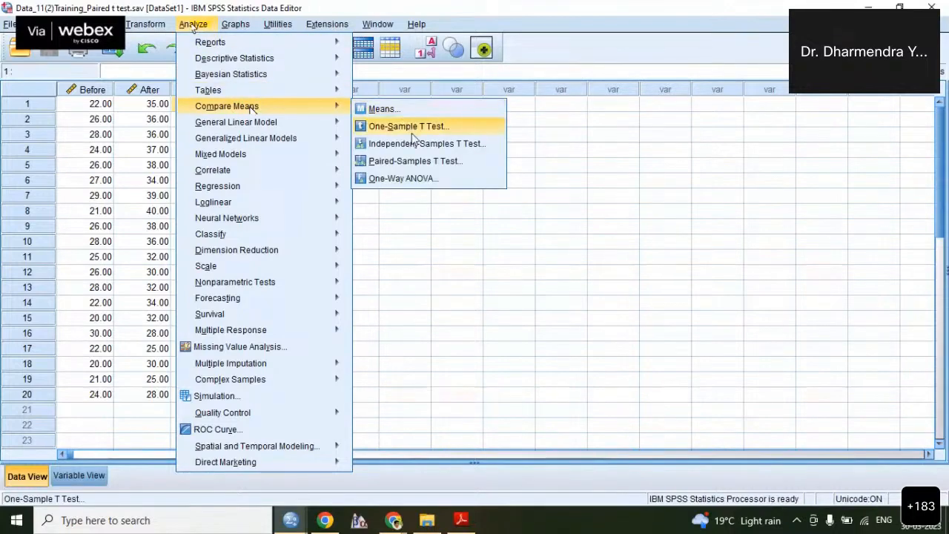
left_click(415, 160)
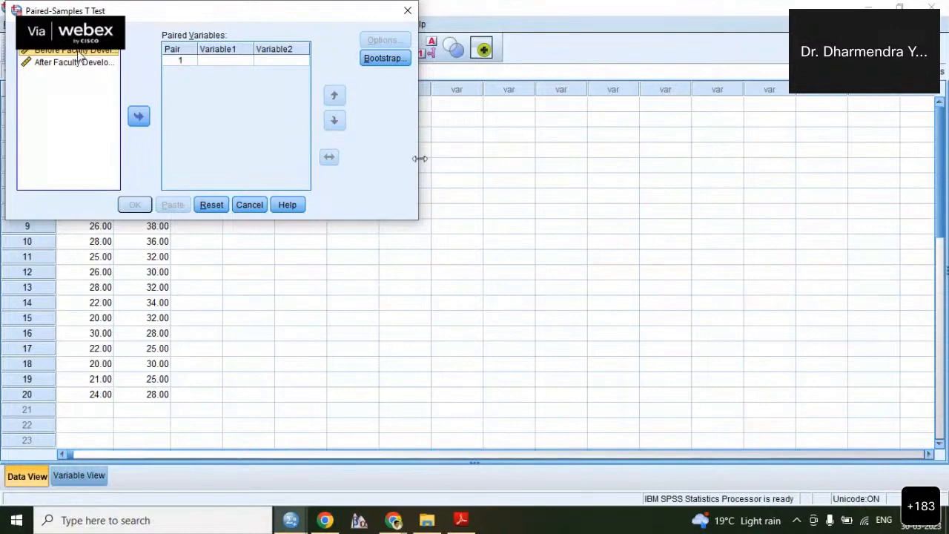
left_click(141, 125)
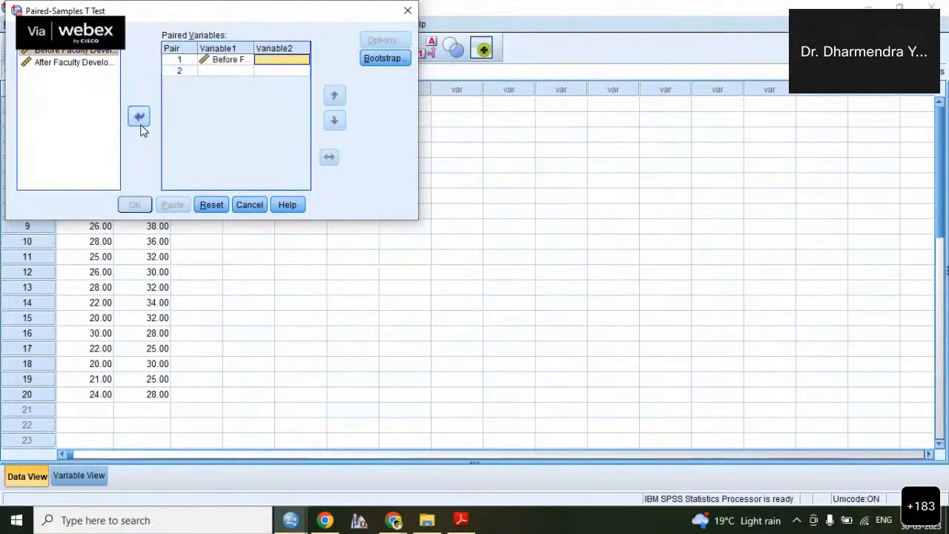
left_click(75, 62)
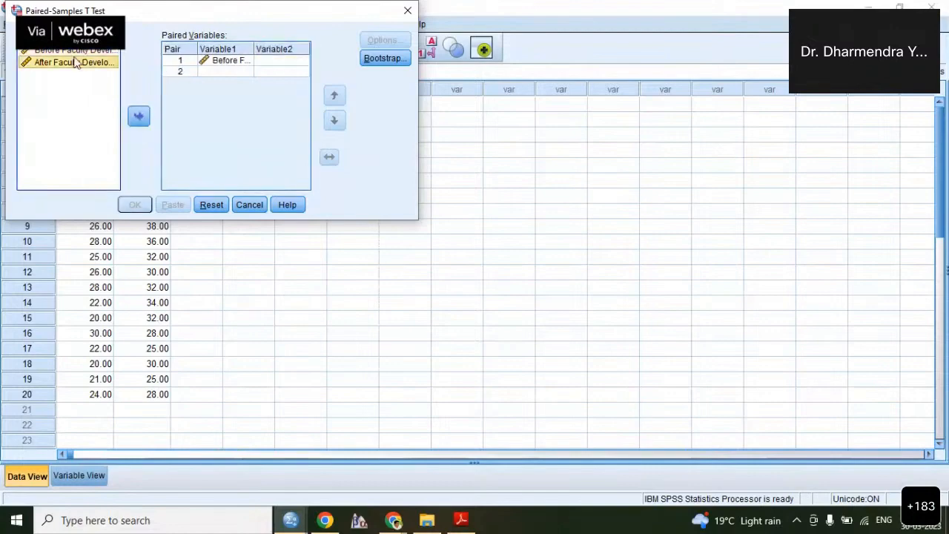
left_click(141, 123)
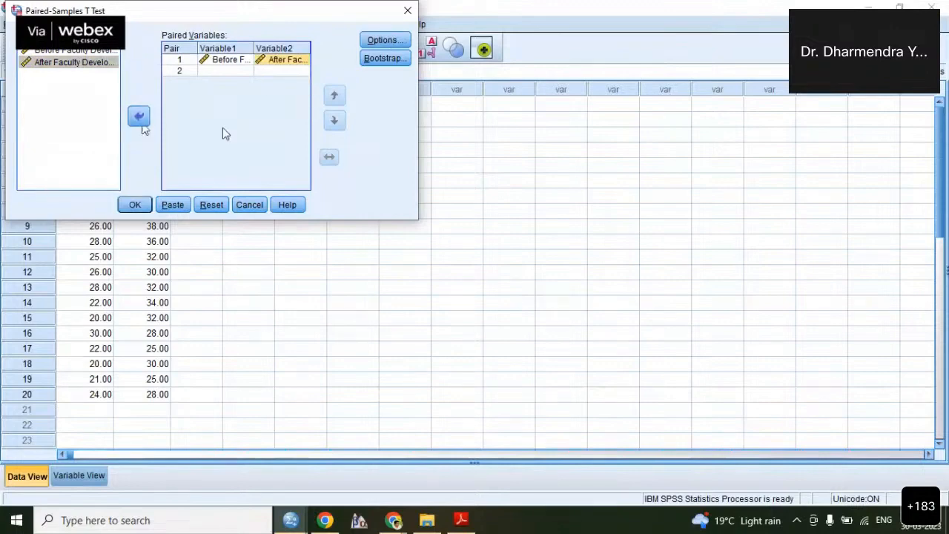
left_click(135, 205)
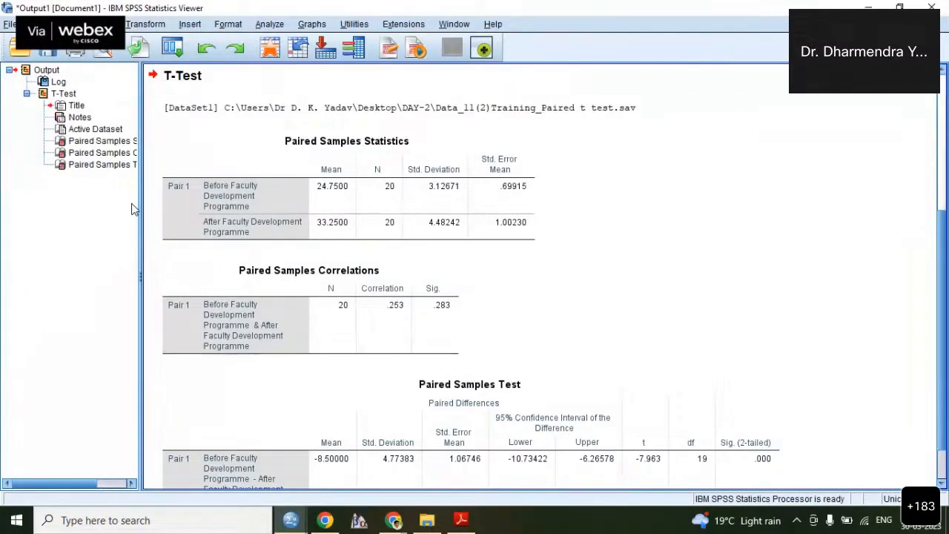
Examine the Paired Samples Statistics and Paired Samples Correlations tables in the output
left_click(312, 202)
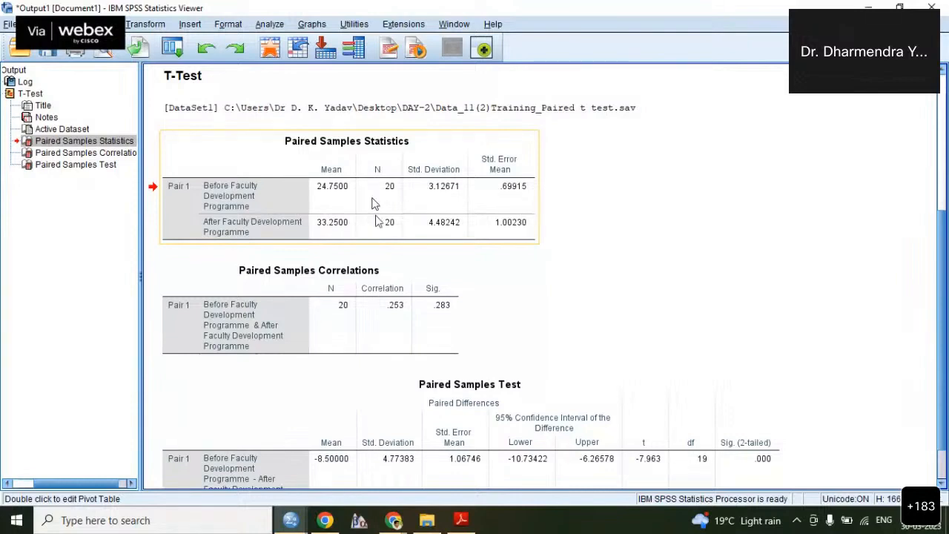
left_click(363, 327)
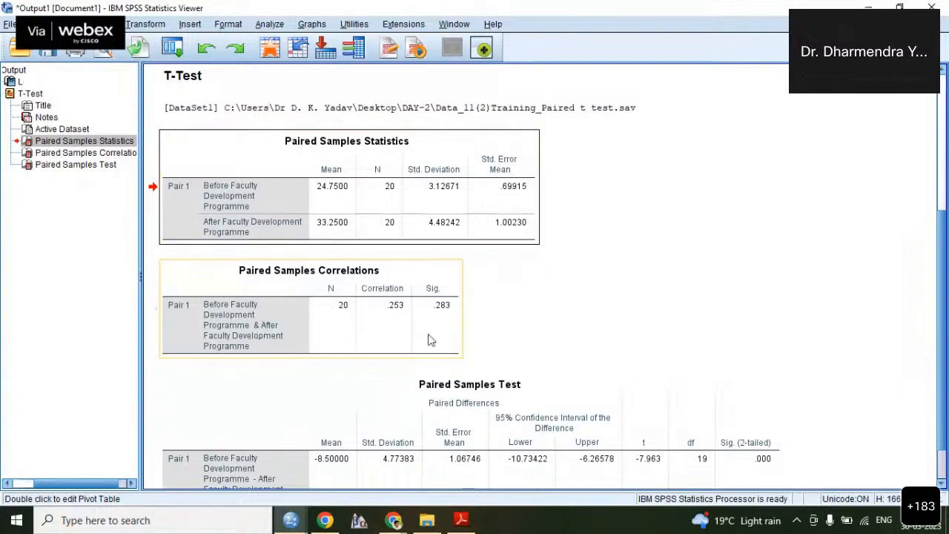
Examine the Paired Samples Test table's t, df and two-tailed significance, and compare the Before and After means in Paired Samples Statistics
left_click(451, 330)
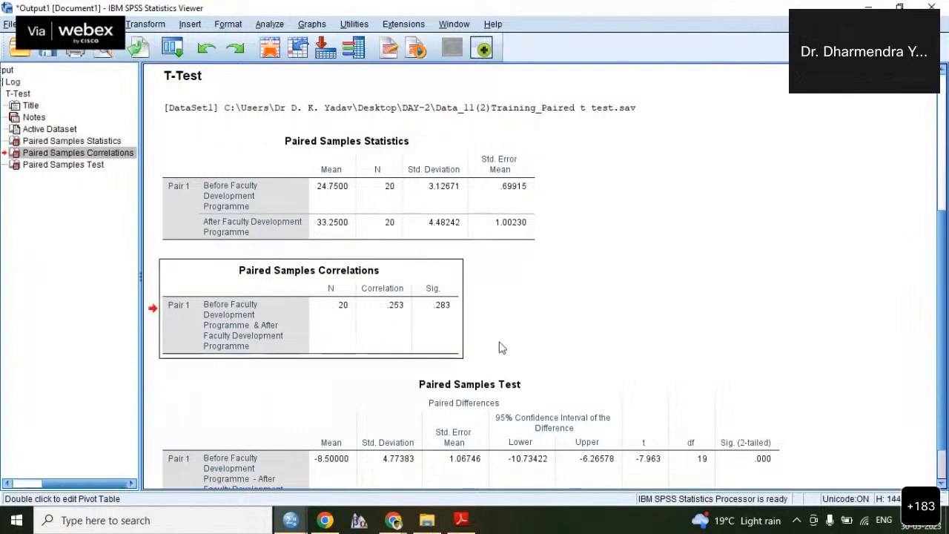
left_click(940, 482)
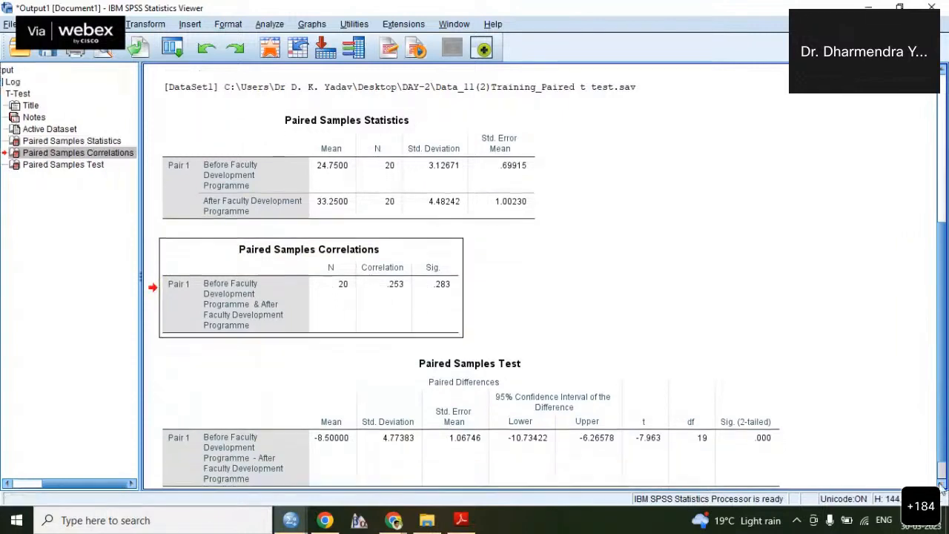
left_click(940, 482)
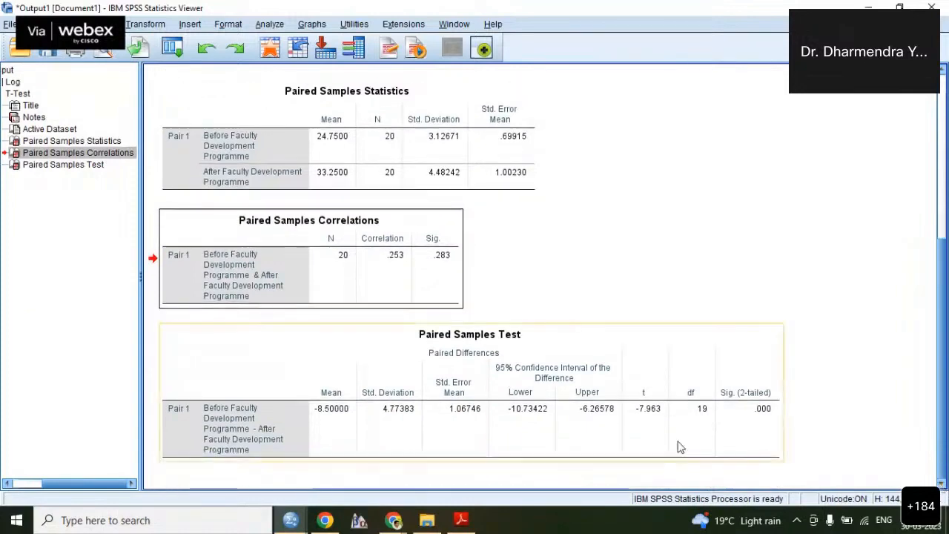
left_click(385, 394)
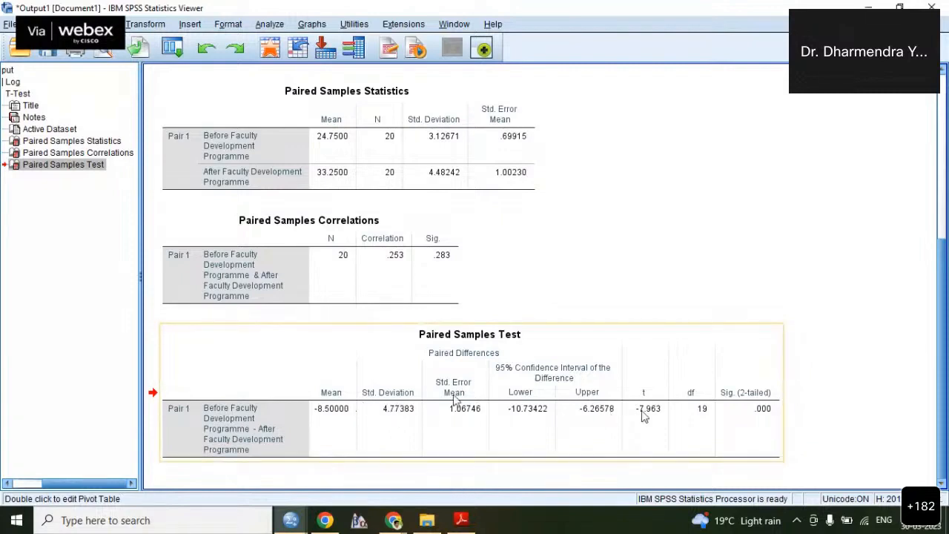
left_click(765, 419)
left_click(335, 149)
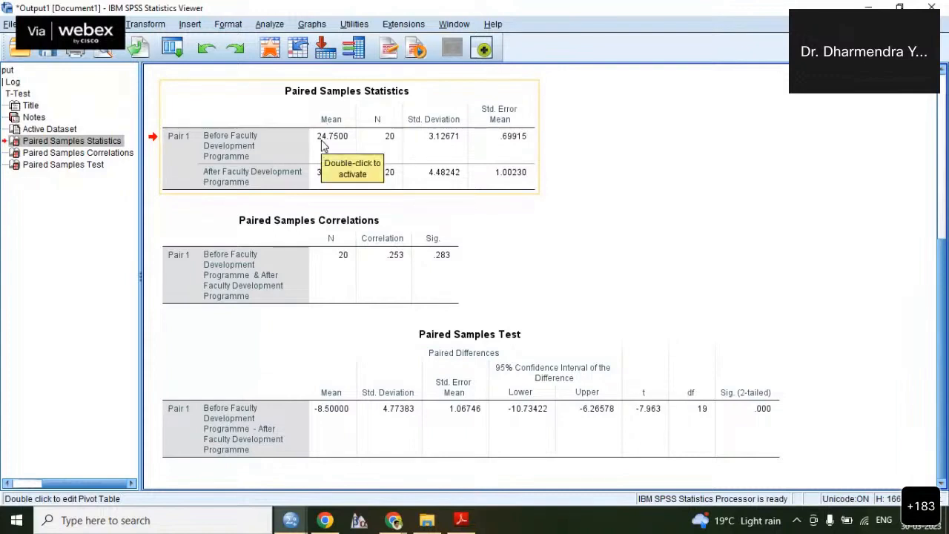
left_click(324, 175)
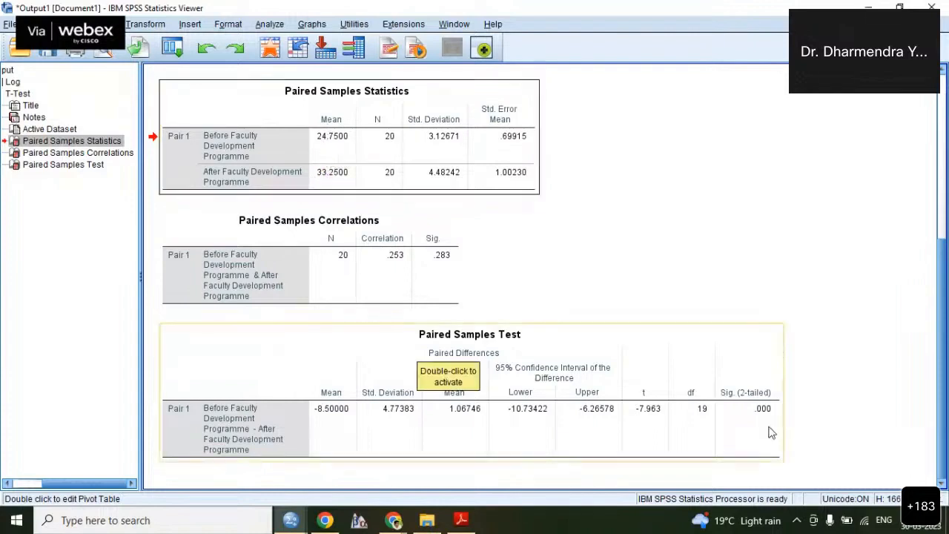
left_click(749, 404)
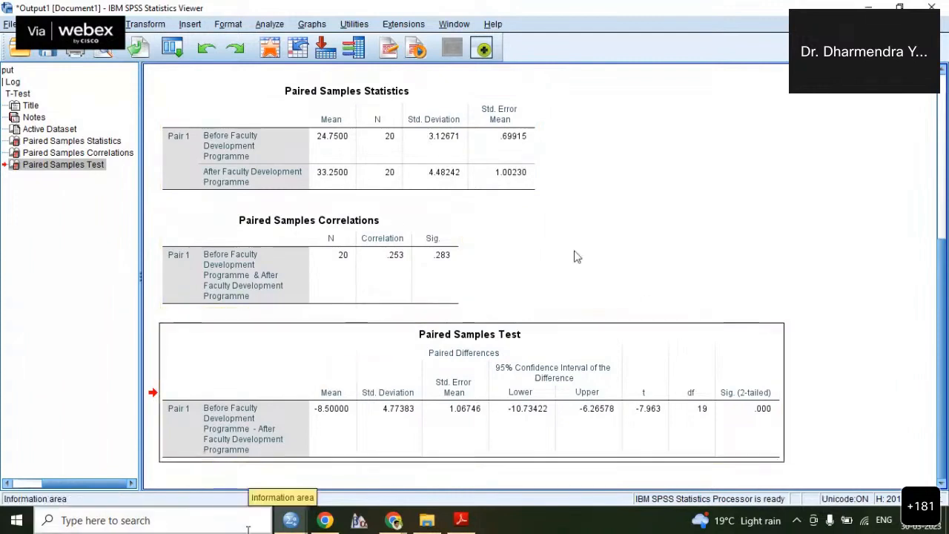
Switch to the Webex meeting in Chrome and read the participants' replies and questions about the paired test in the chat
mouse_move(323, 523)
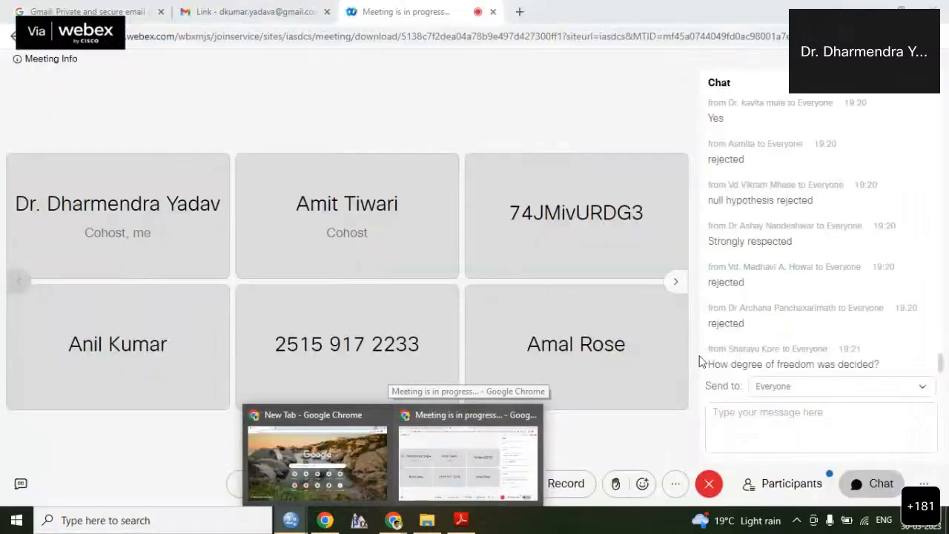
left_click(467, 457)
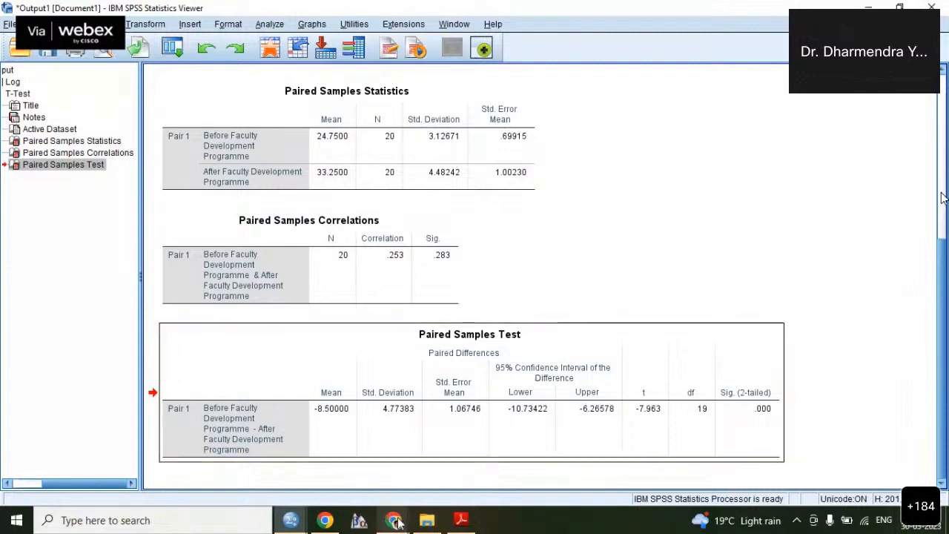
mouse_move(397, 521)
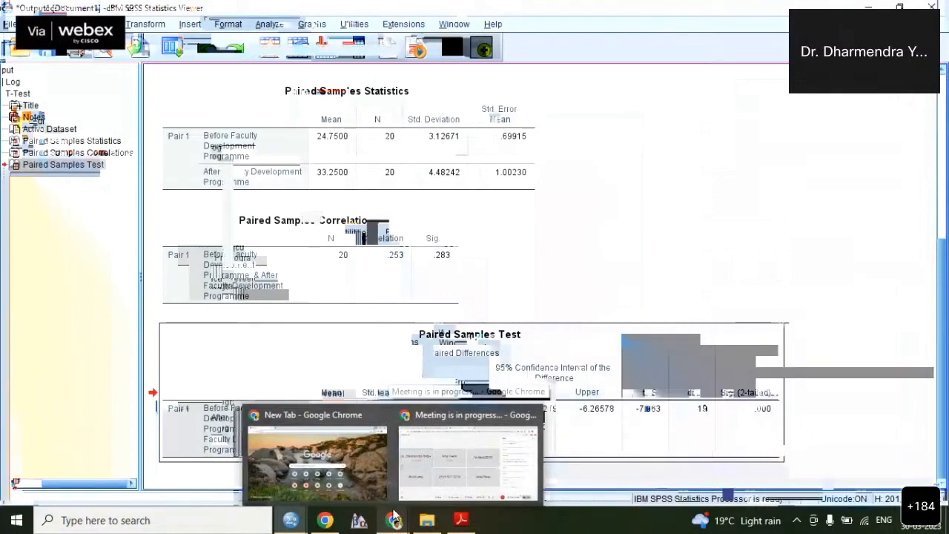
left_click(465, 449)
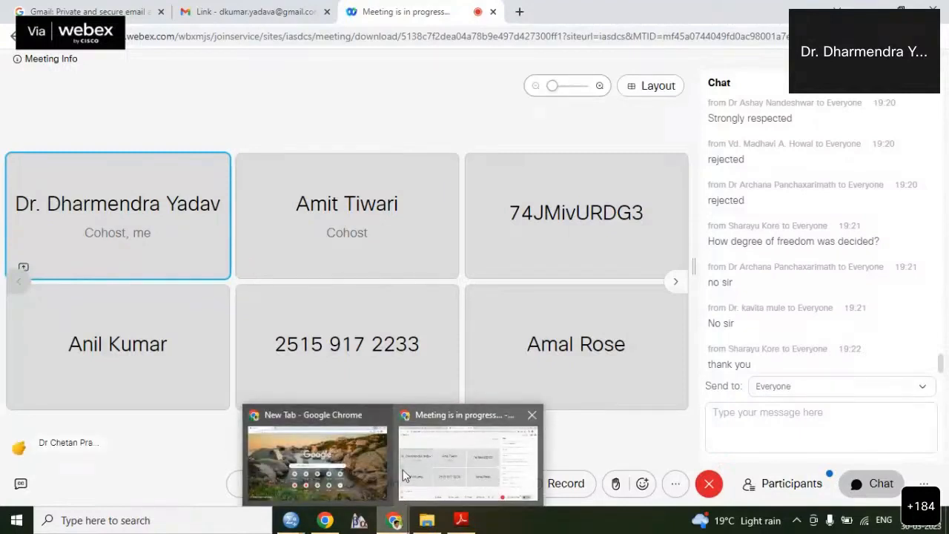
left_click(402, 470)
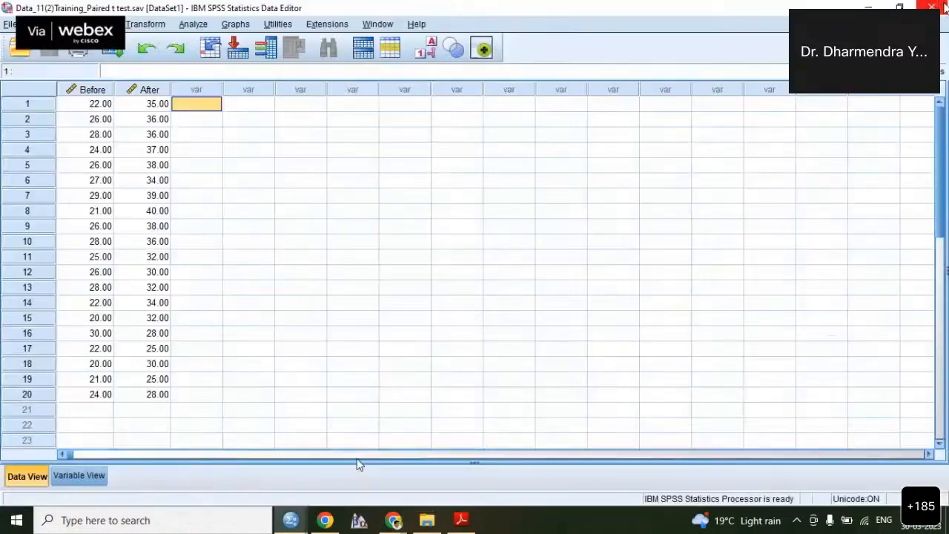
Close the paired t test dataset and exit SPSS without saving the output viewer contents
left_click(942, 7)
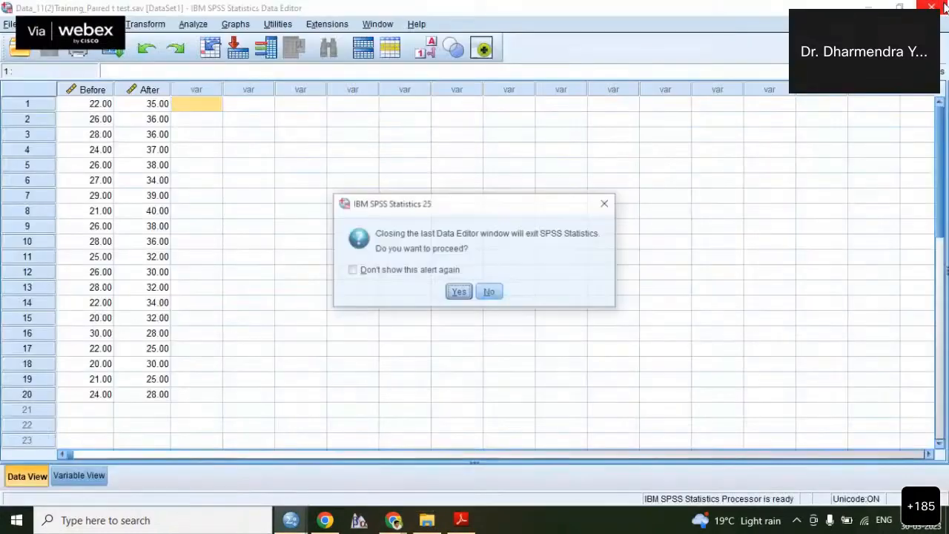
left_click(457, 294)
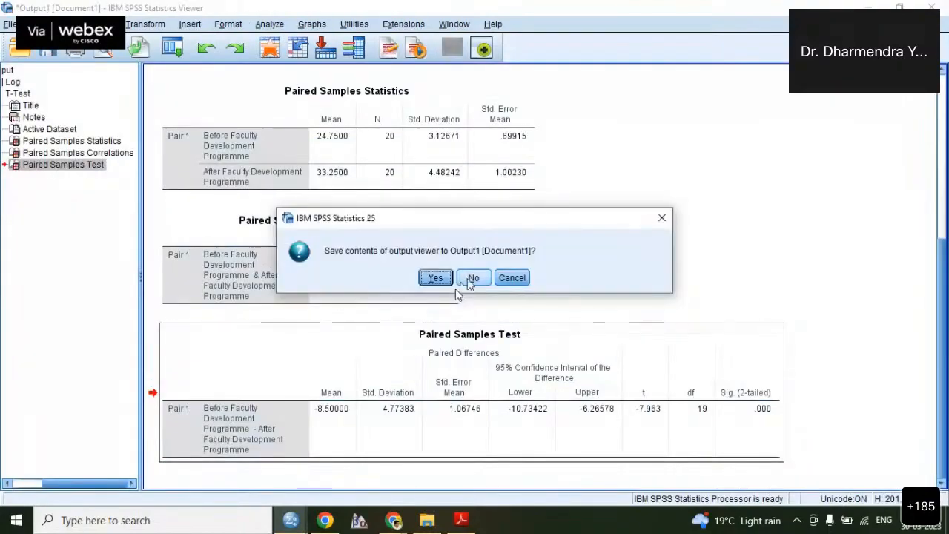
left_click(467, 280)
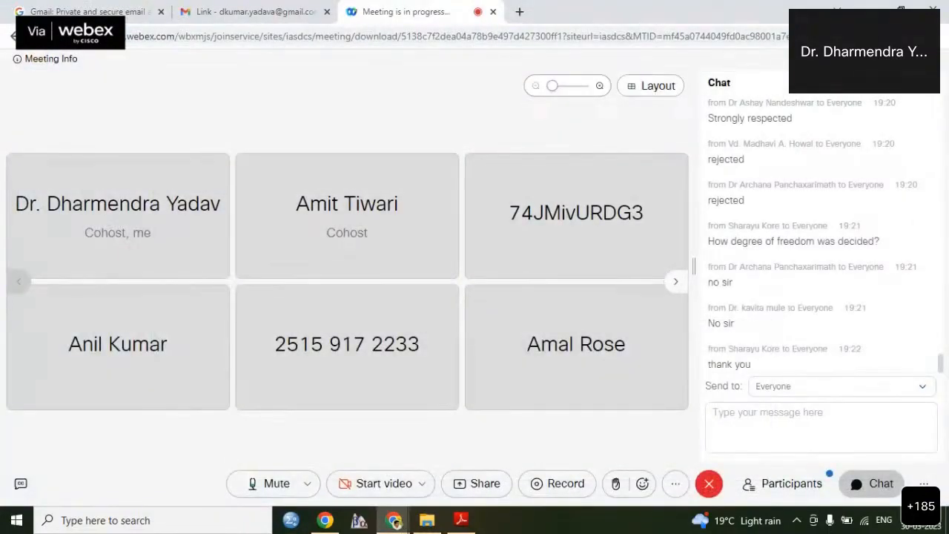
Open Data Description_ANOVA from the DAY-2 folder and read the Store Promotion case study, including its three promotion levels
left_click(881, 4)
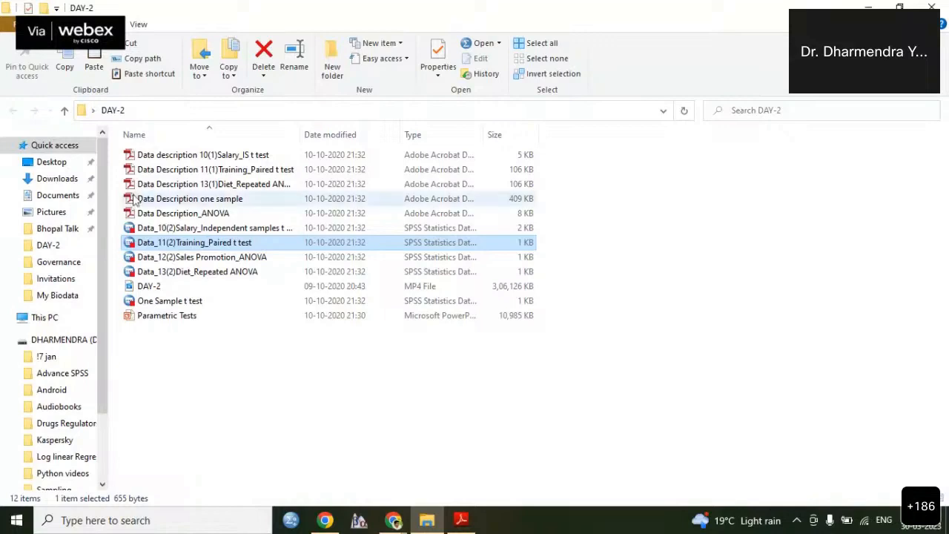
double_click(208, 215)
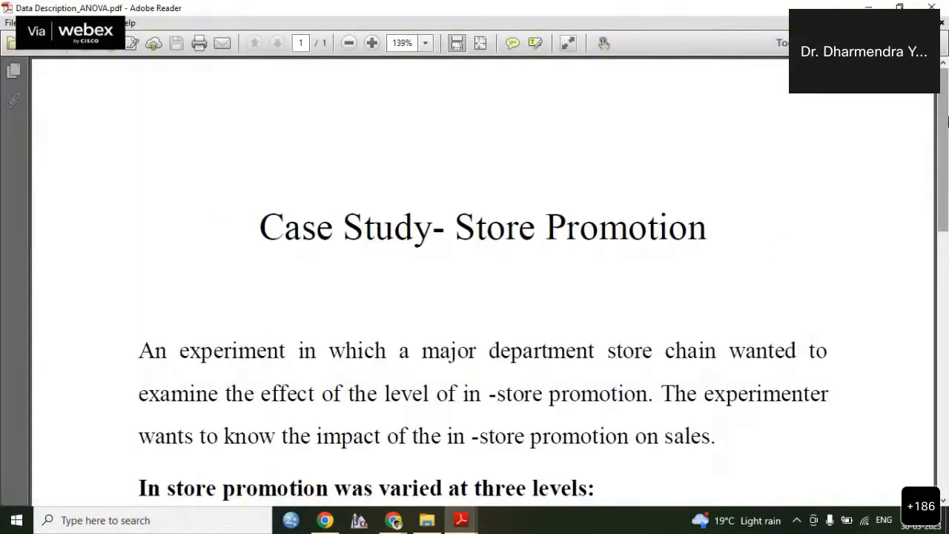
scroll(945, 148, "down", 1)
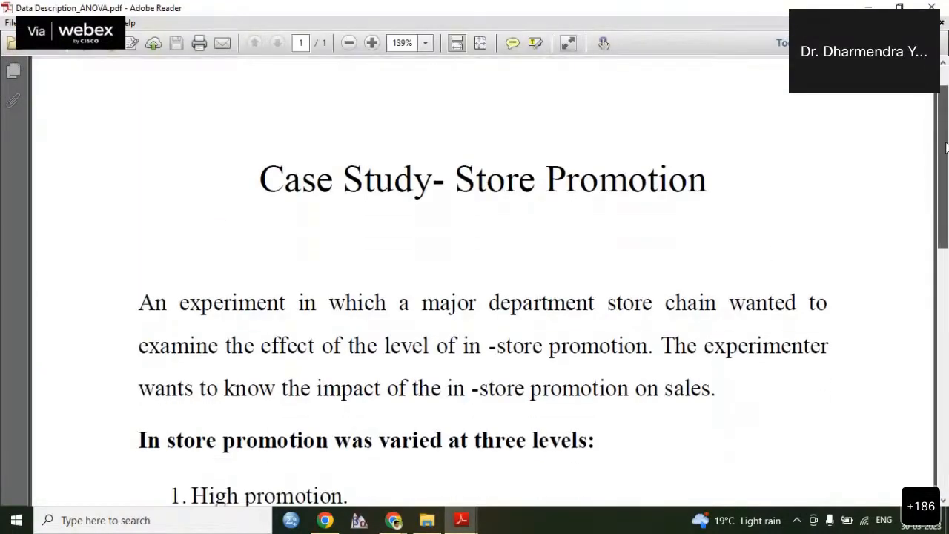
scroll(945, 148, "down", 1)
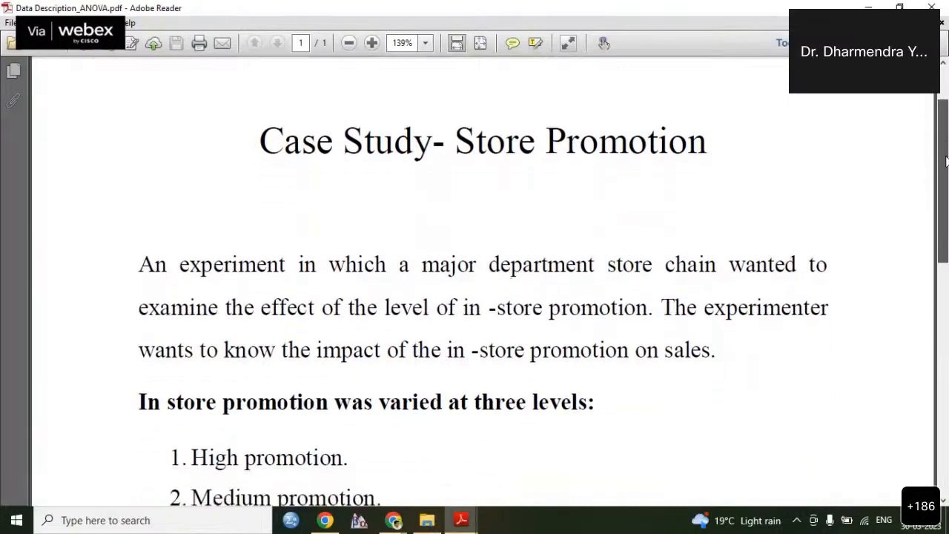
scroll(945, 142, "down", 1)
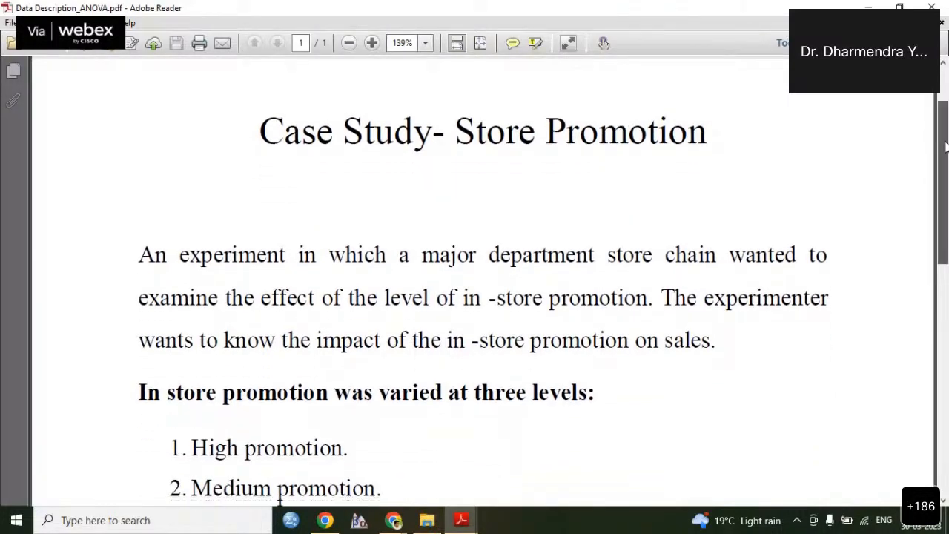
scroll(945, 146, "down", 1)
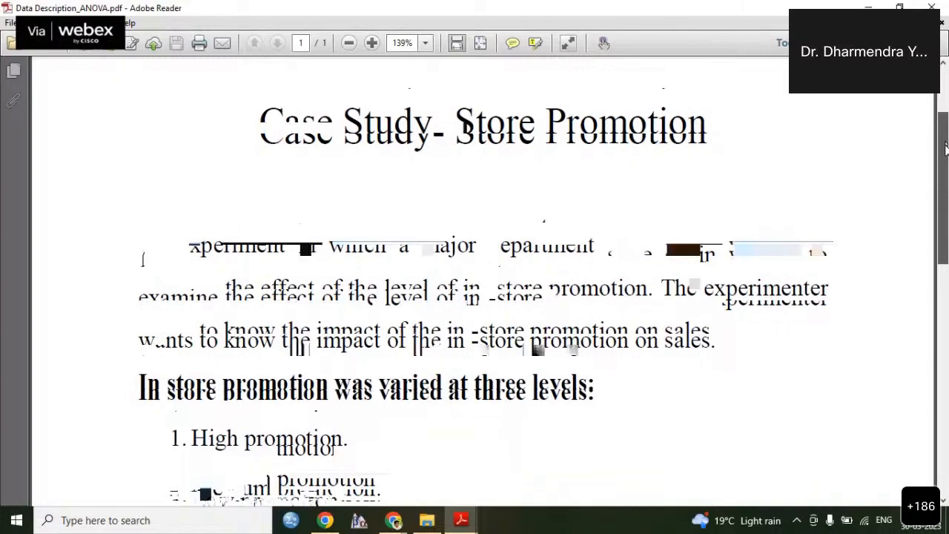
scroll(945, 148, "down", 1)
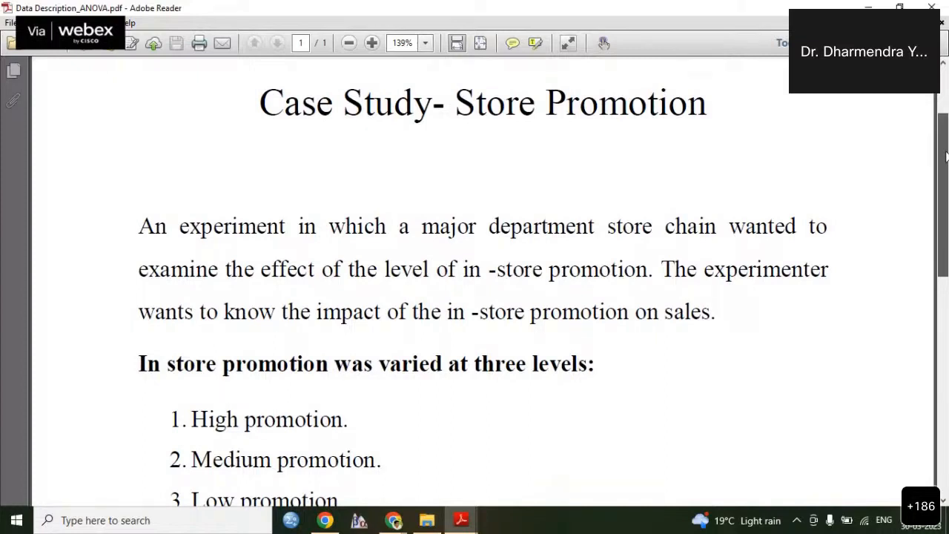
left_click_drag(945, 156, 942, 189)
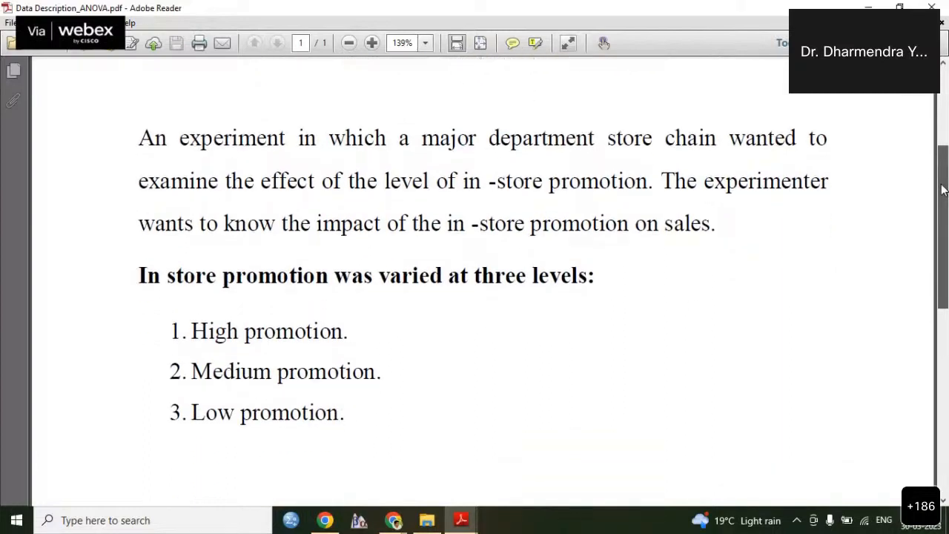
left_click_drag(942, 190, 927, 283)
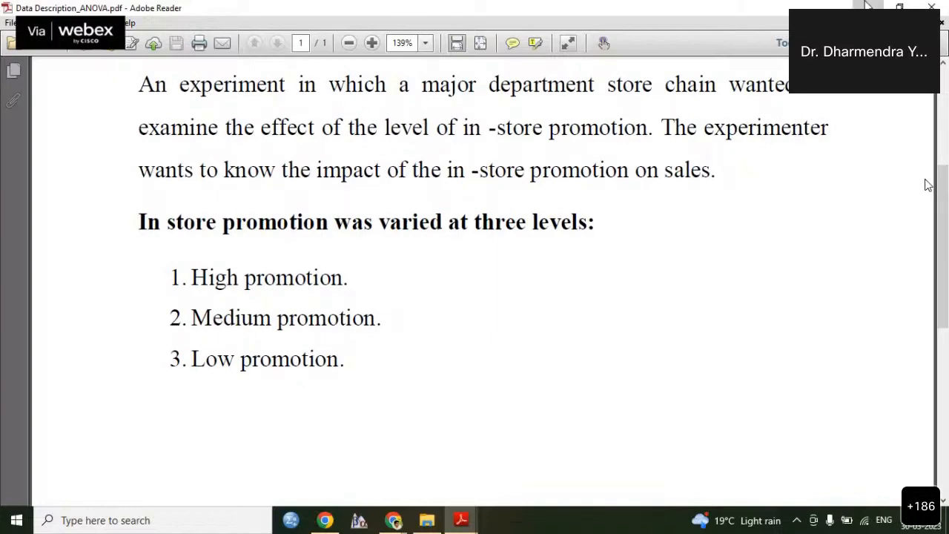
left_click_drag(610, 8, 611, 67)
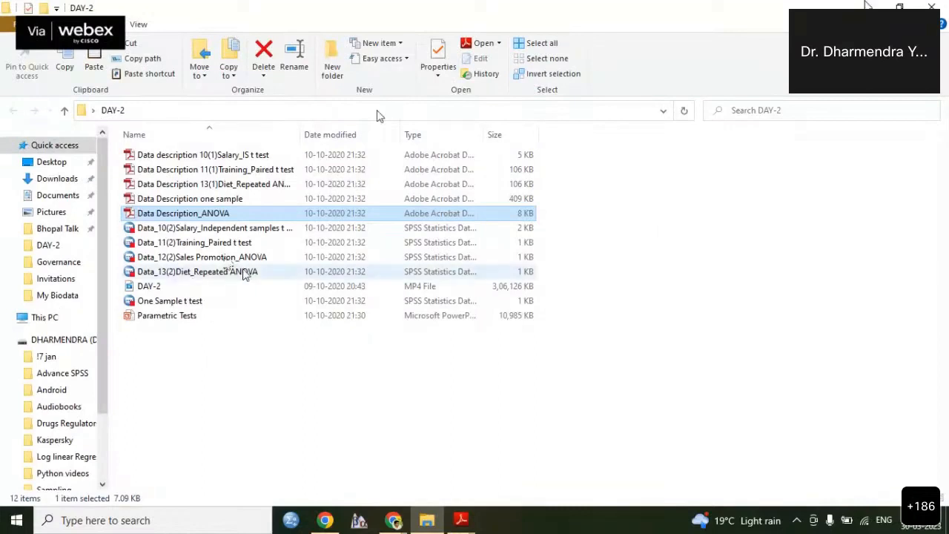
Open the Data_12(2)Sales Promotion_ANOVA dataset from the DAY-2 folder in SPSS and display its variable definitions
left_click(223, 256)
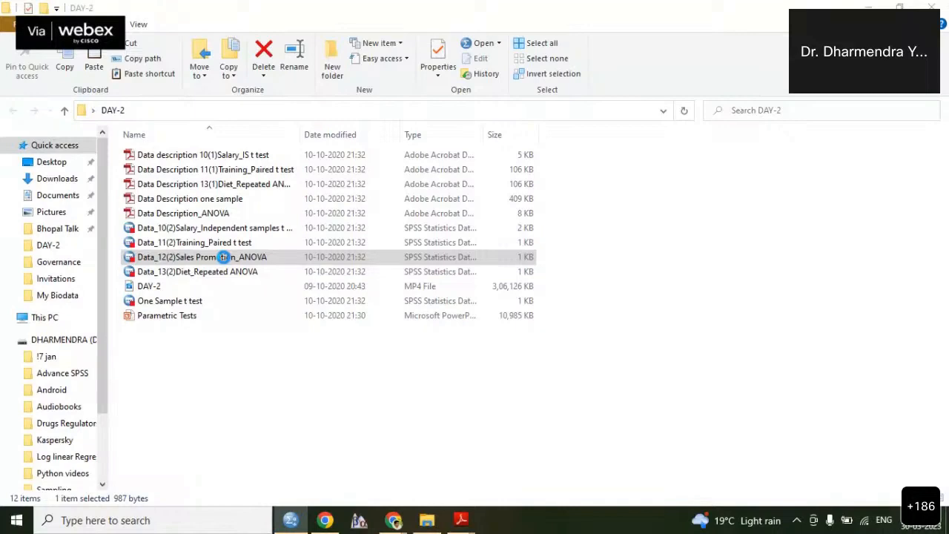
double_click(222, 257)
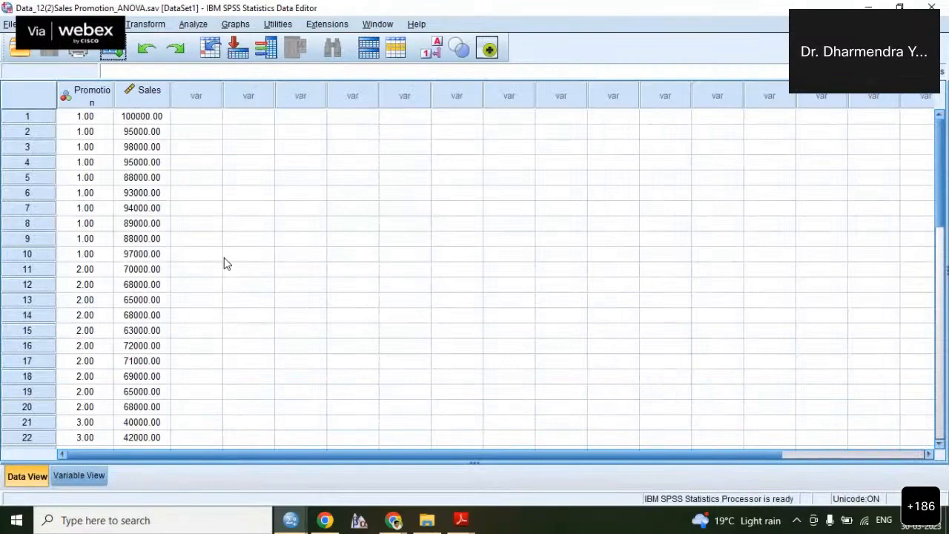
left_click(80, 476)
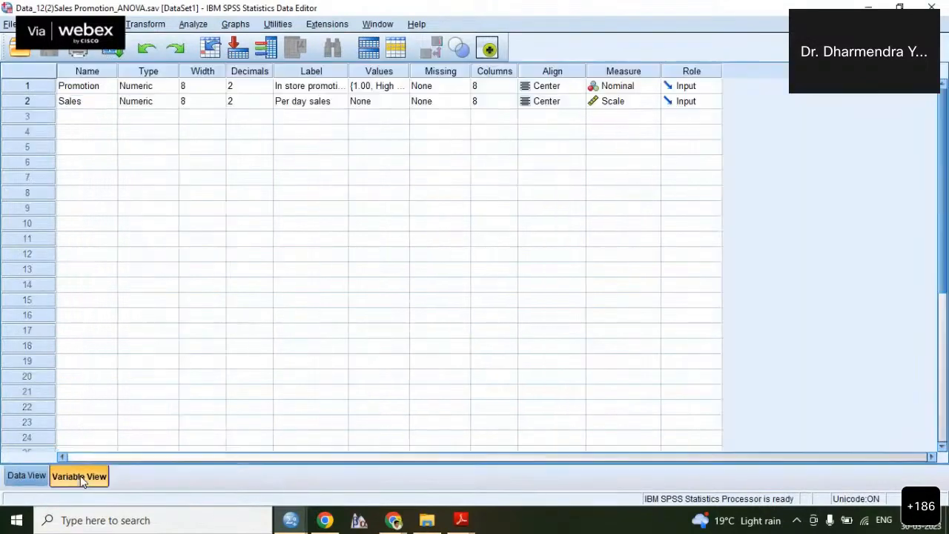
Review the Promotion and Sales variable definitions, including the value labels assigned to Promotion
left_click(100, 83)
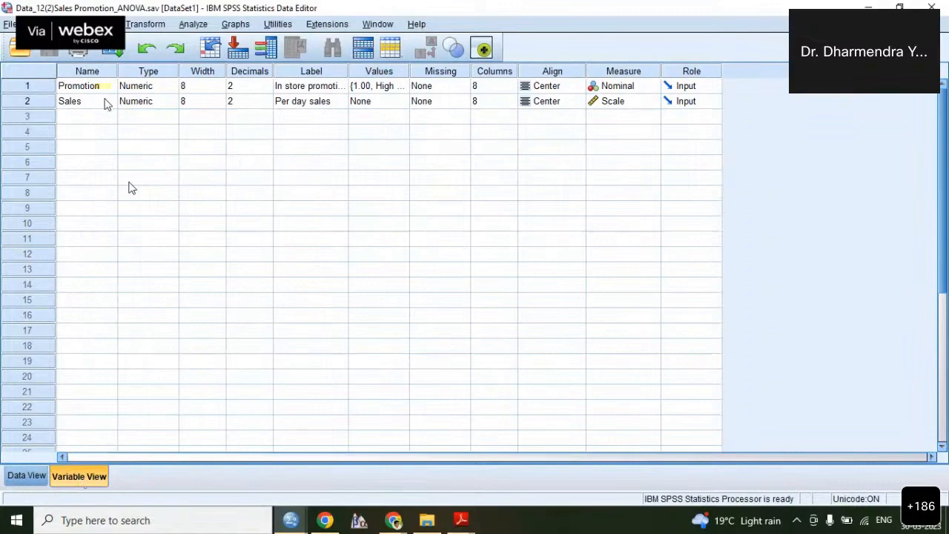
left_click(104, 103)
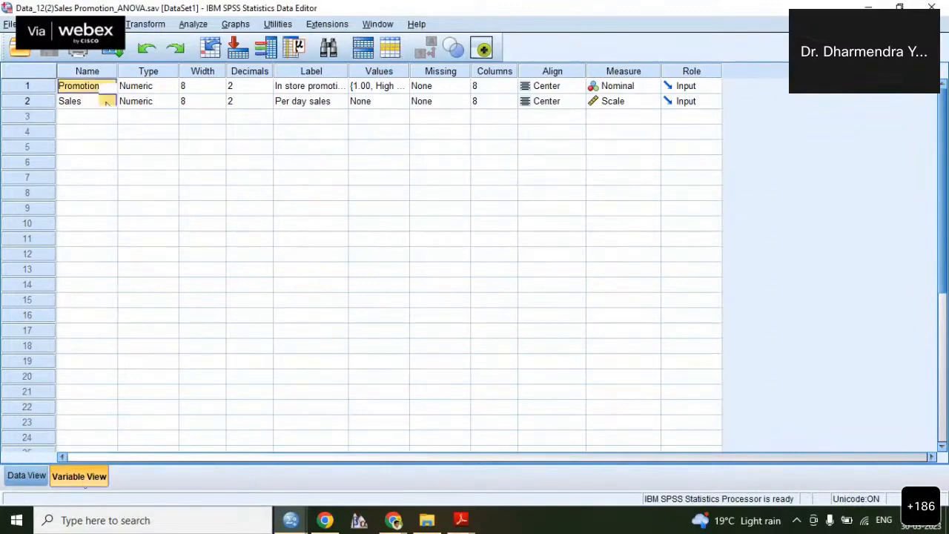
left_click(390, 86)
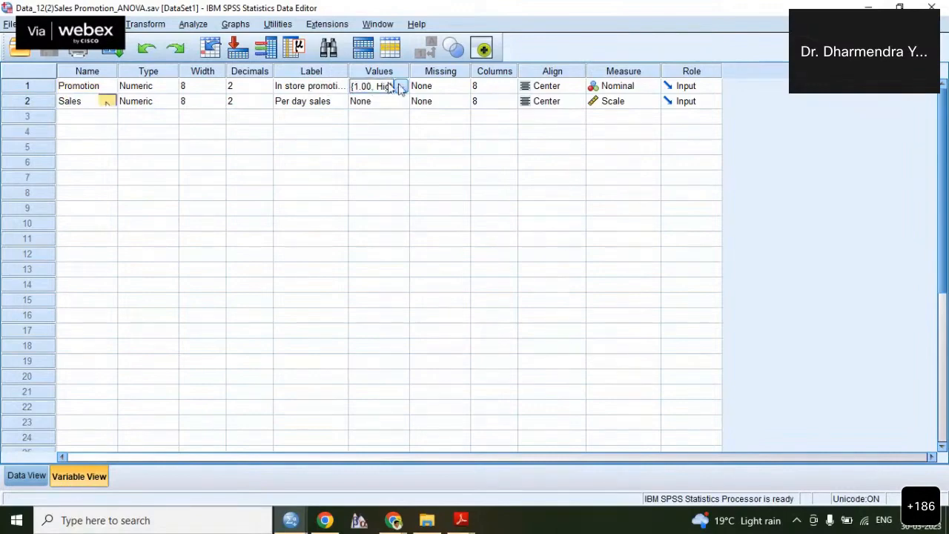
left_click(400, 88)
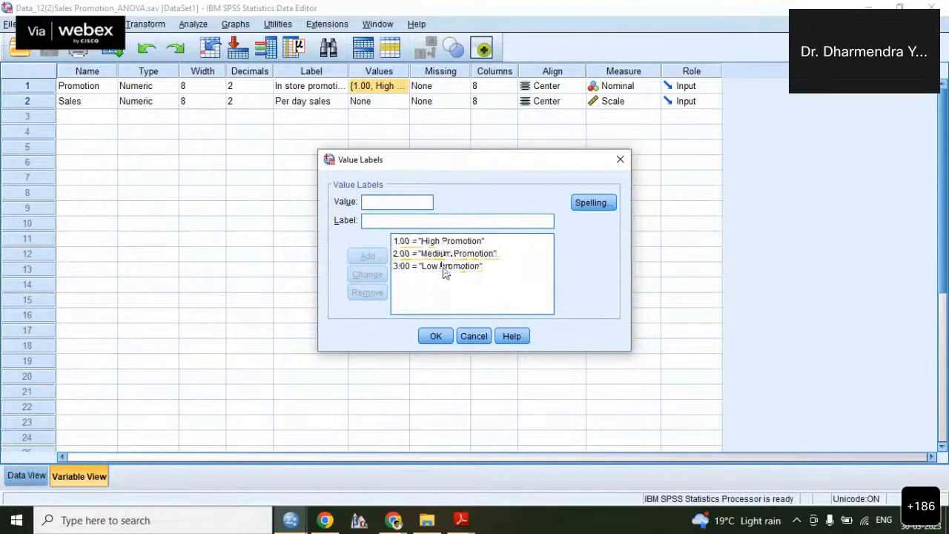
left_click(620, 160)
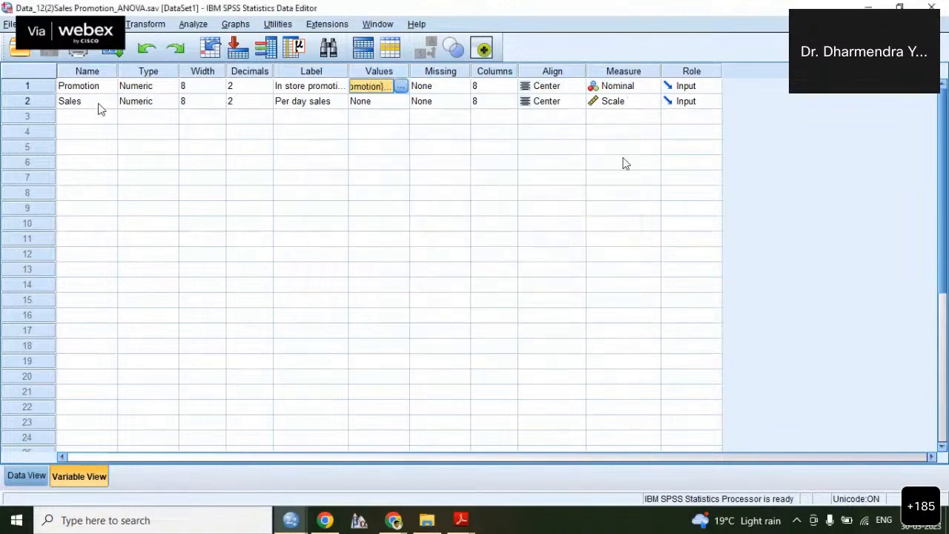
left_click(100, 108)
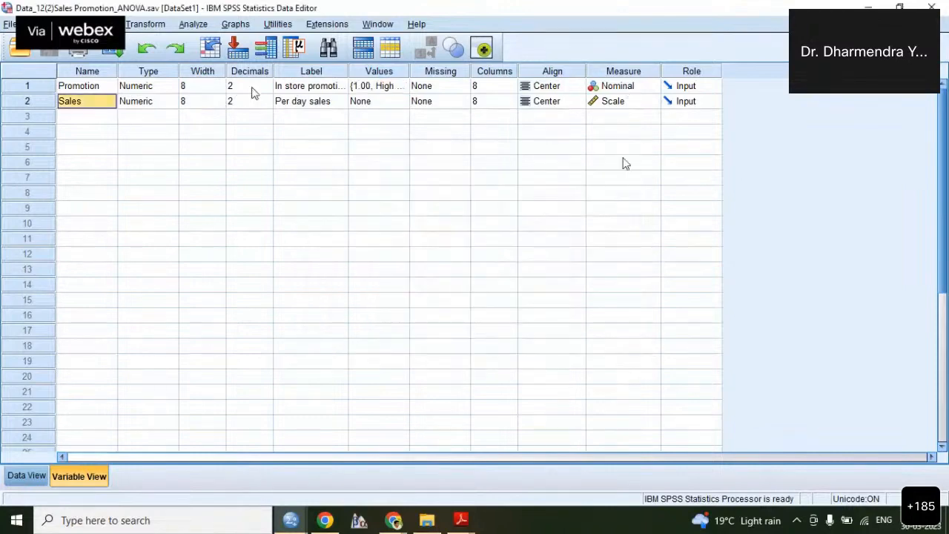
left_click(93, 87)
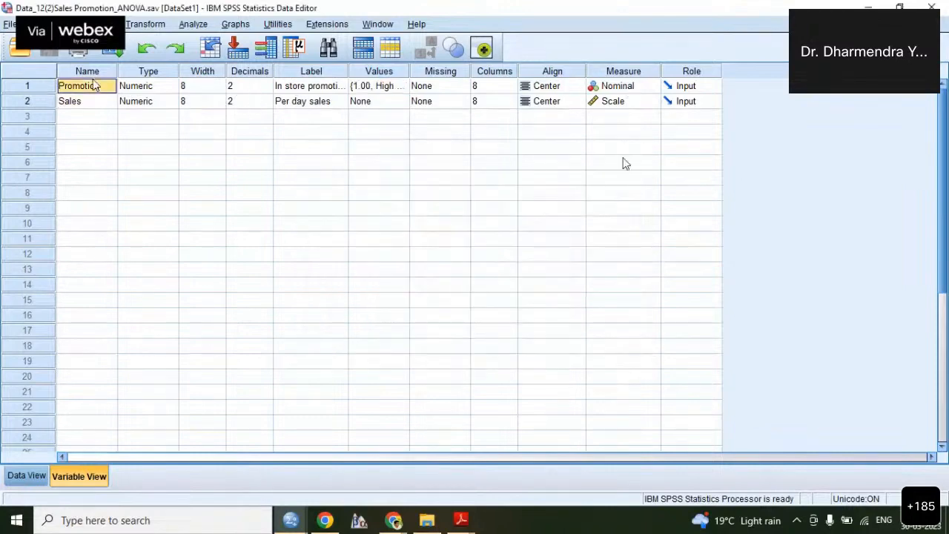
Examine the coded Promotion groups alongside their Sales values in the dataset's case rows
left_click(97, 102)
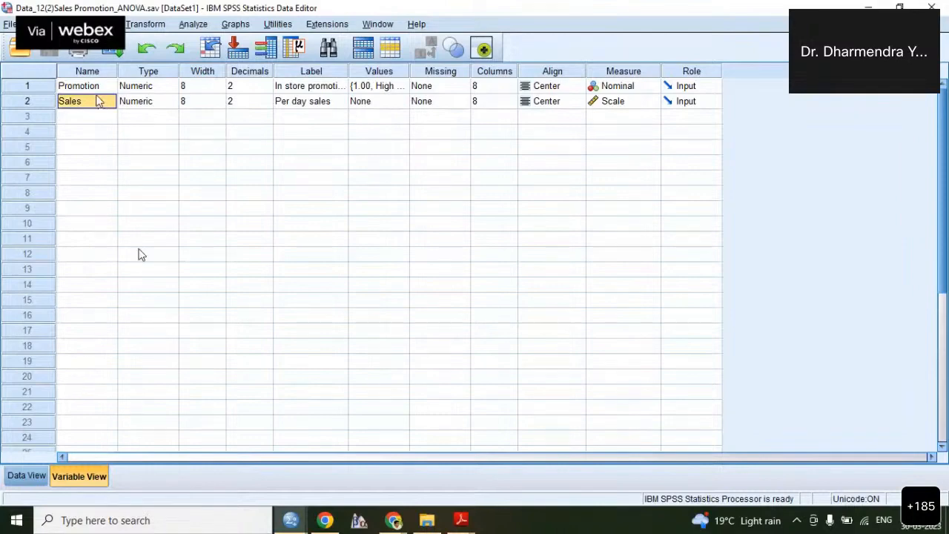
left_click(28, 479)
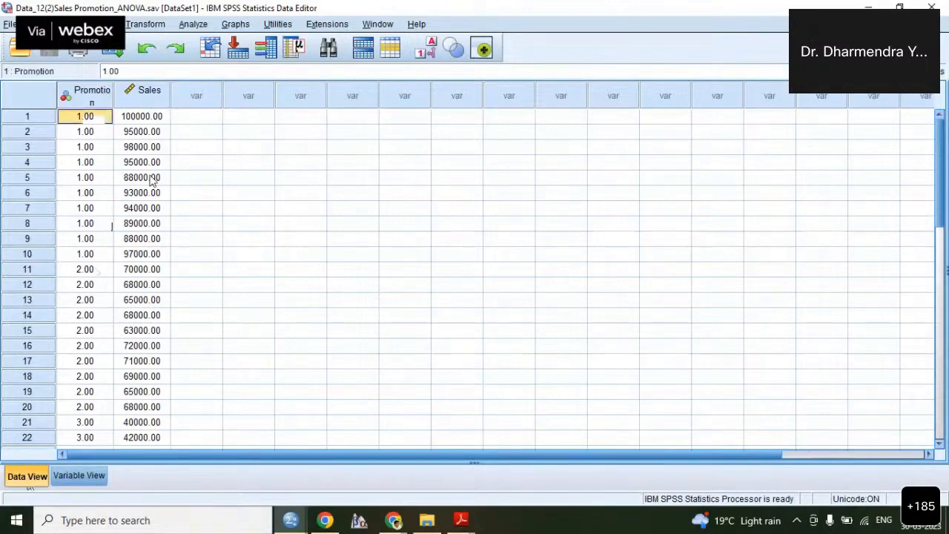
left_click(89, 255, "shift")
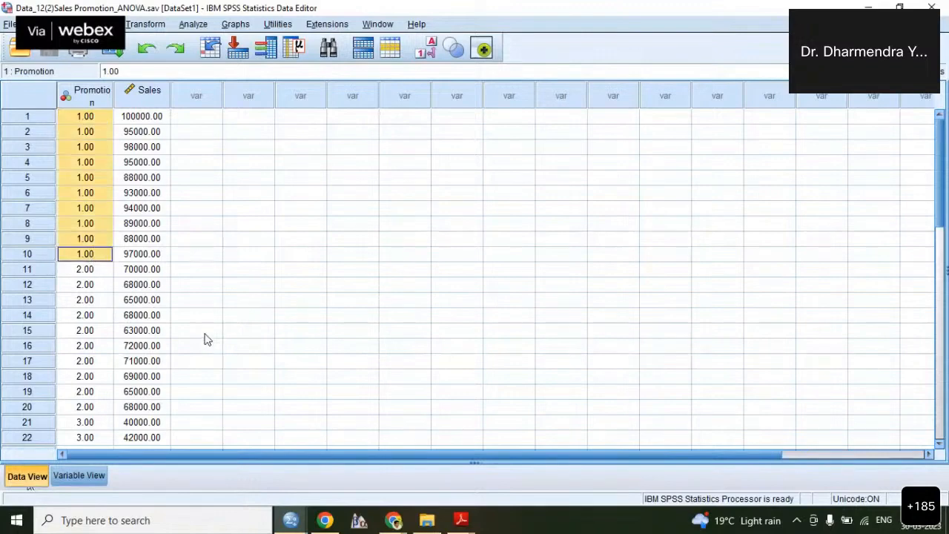
left_click_drag(83, 268, 67, 452)
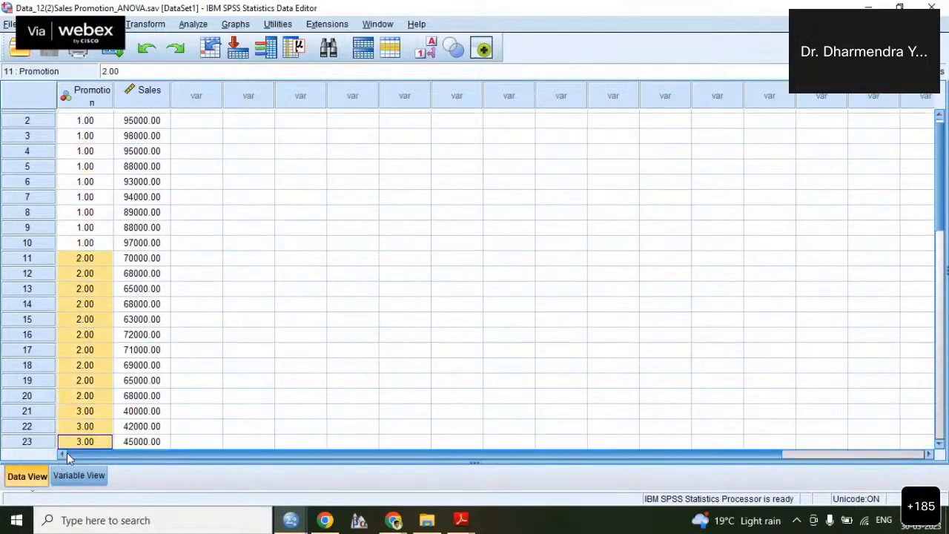
left_click(243, 274)
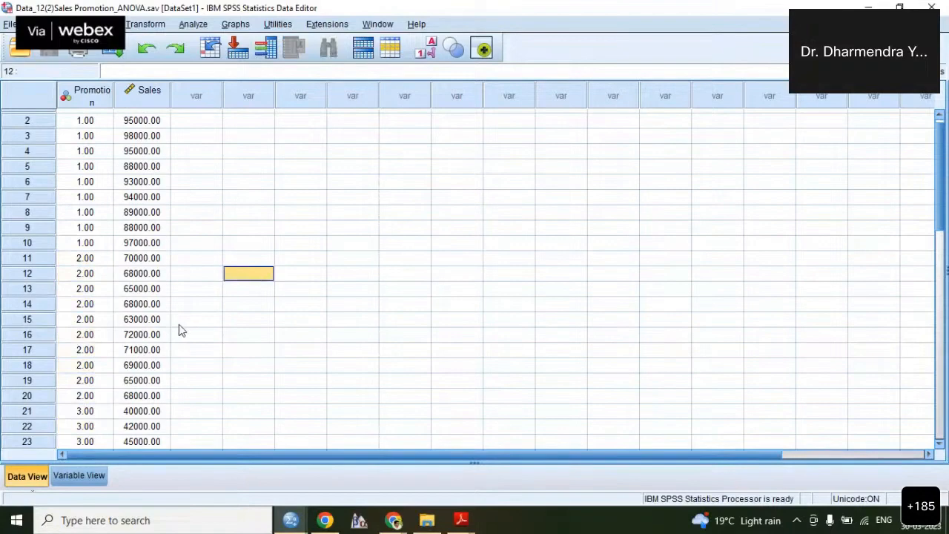
Check the value labels that define the Promotion variable's codes, leaving them unedited
left_click(71, 480)
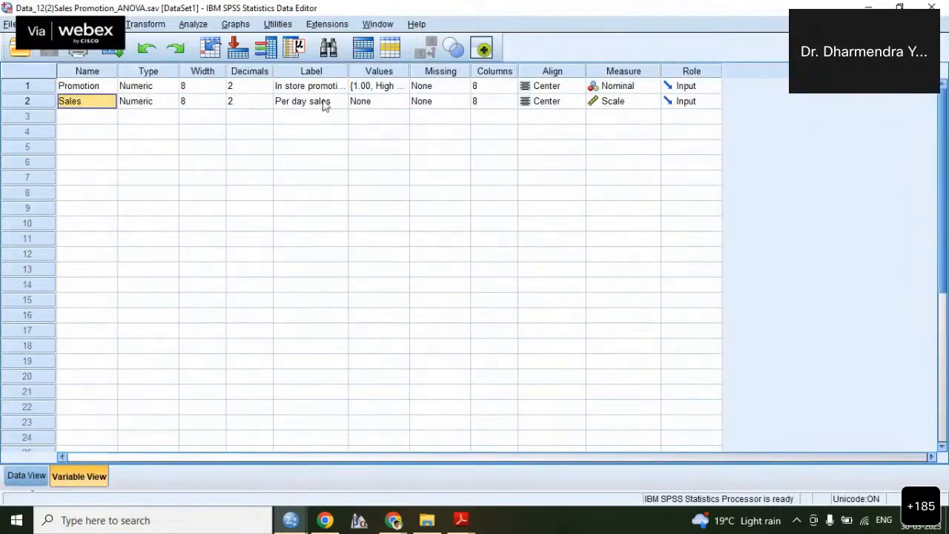
left_click(367, 87)
left_click(400, 86)
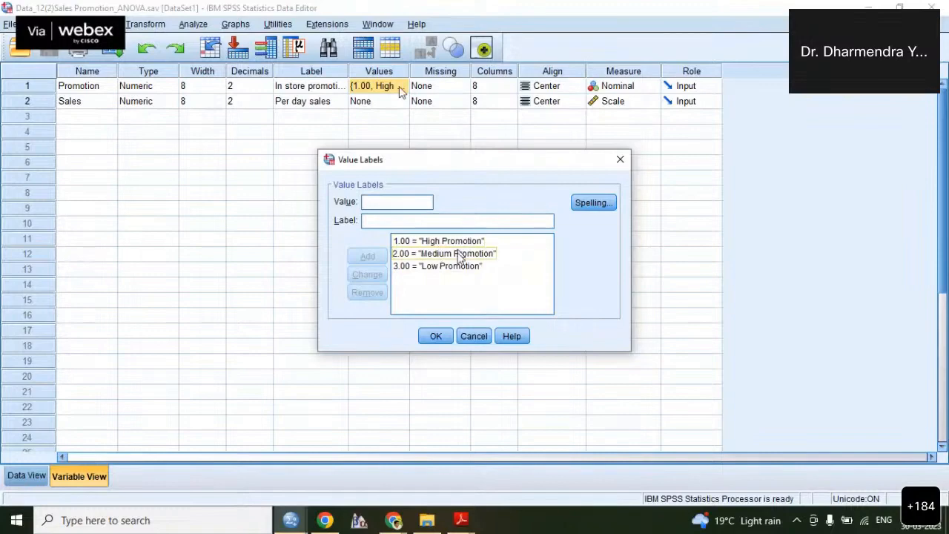
left_click(620, 159)
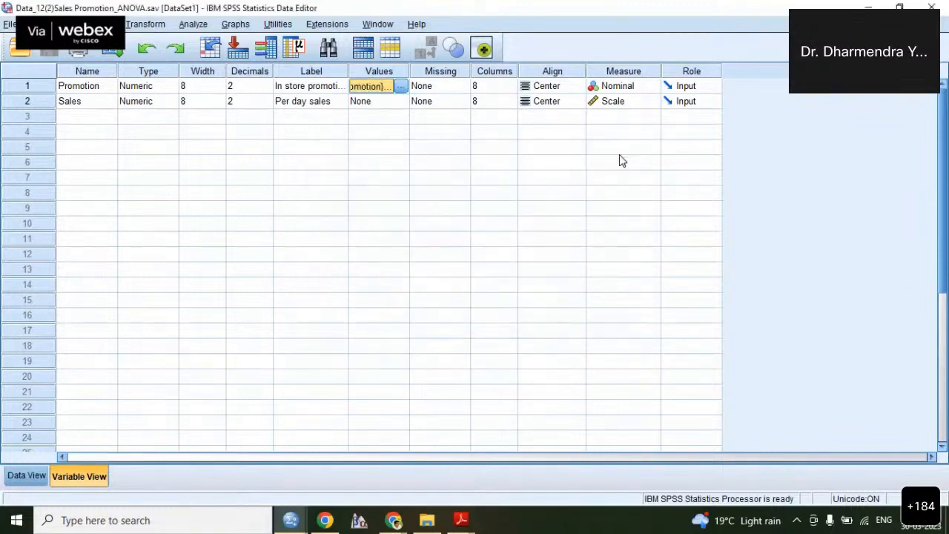
Run a One-Way ANOVA with Per day sales as the dependent variable and In store promotion as the factor
left_click(14, 479)
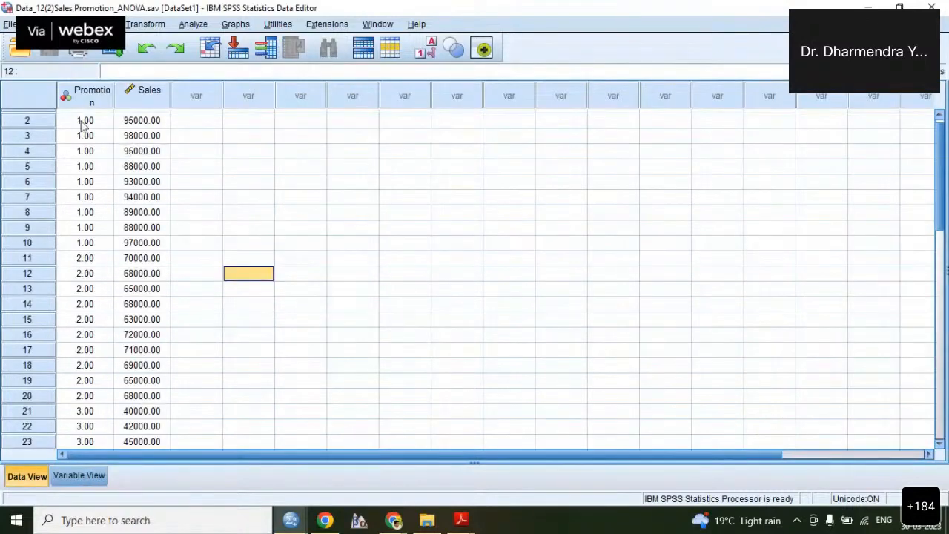
left_click(195, 24)
mouse_move(248, 107)
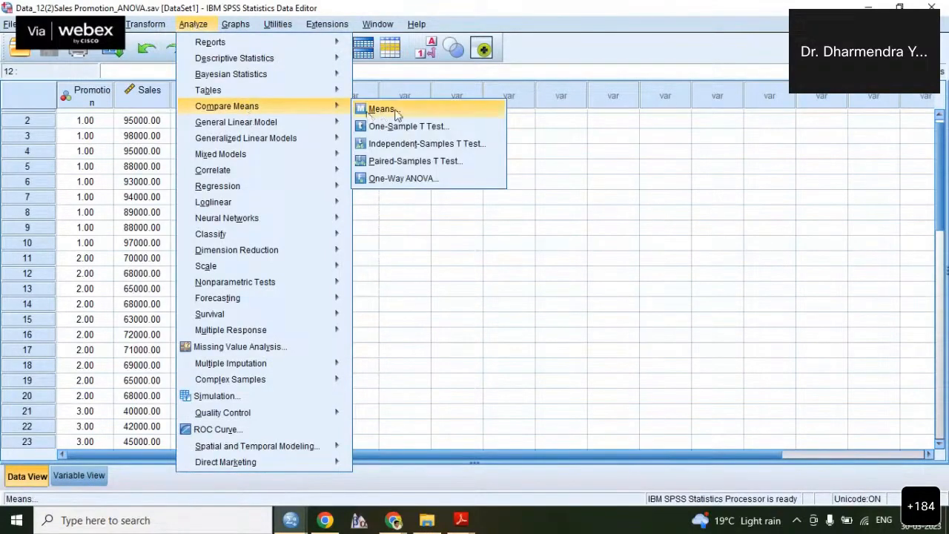
left_click(408, 178)
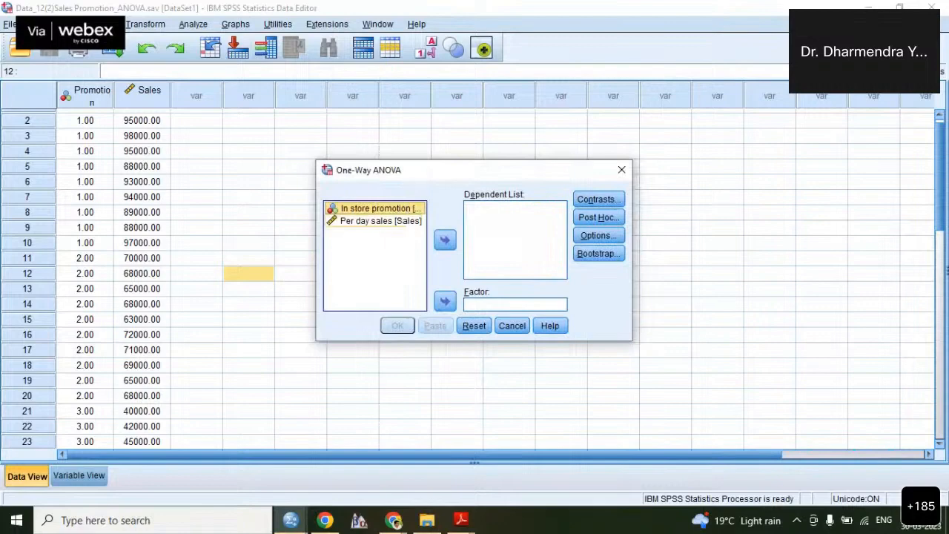
left_click(406, 221)
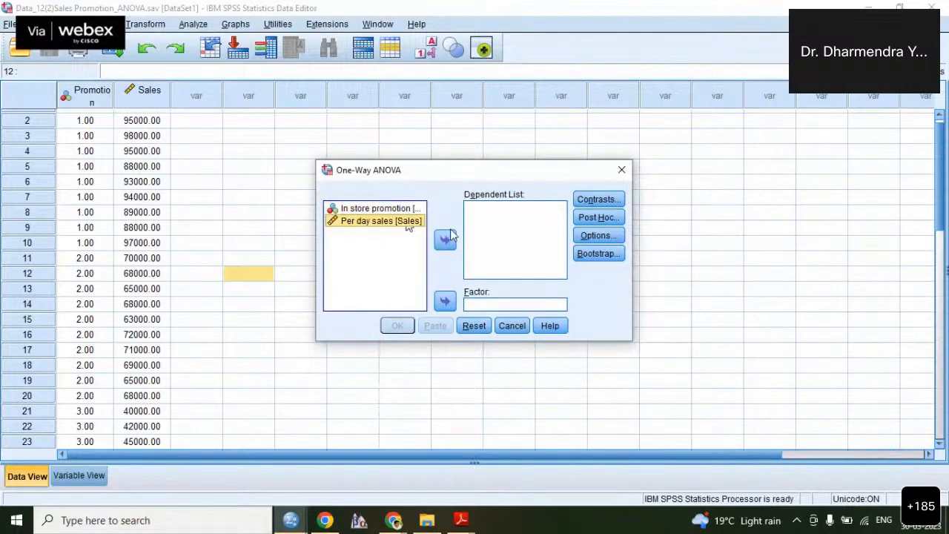
left_click(445, 238)
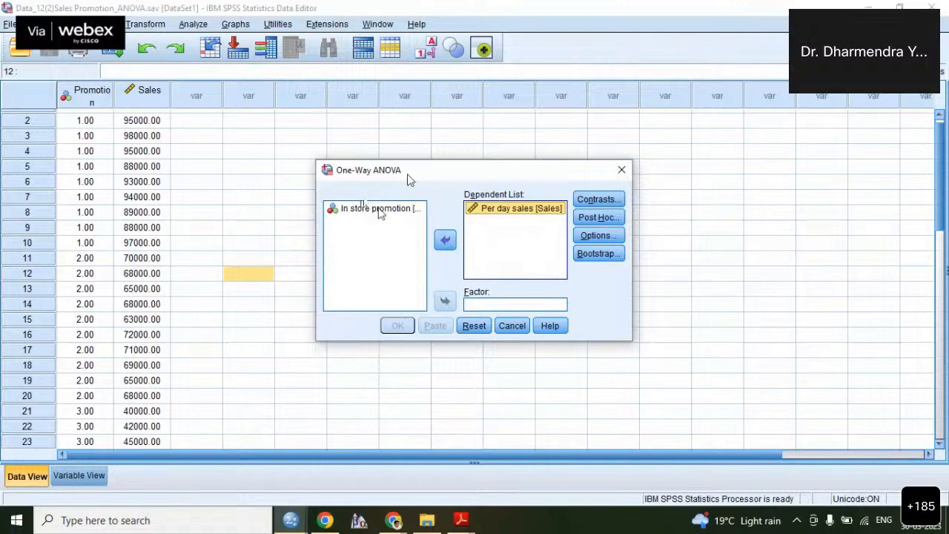
left_click(379, 209)
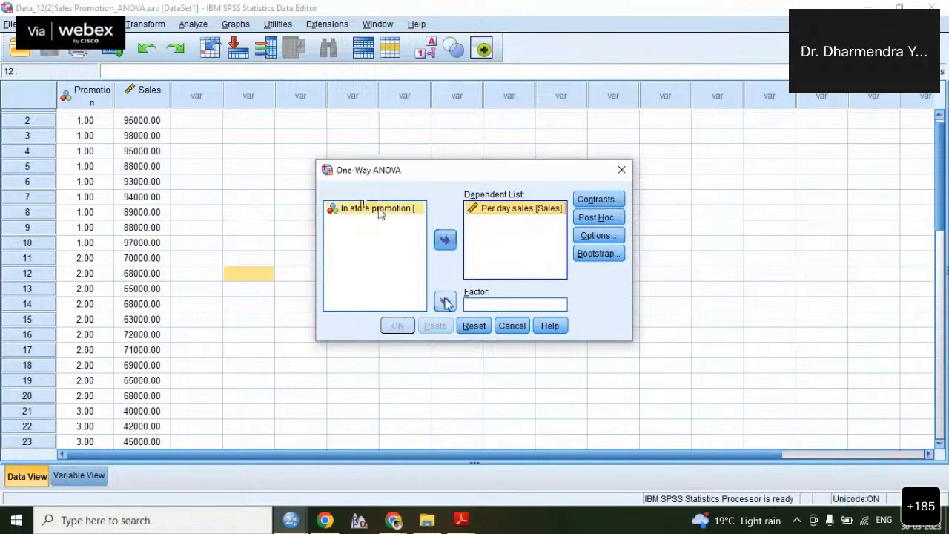
left_click(445, 302)
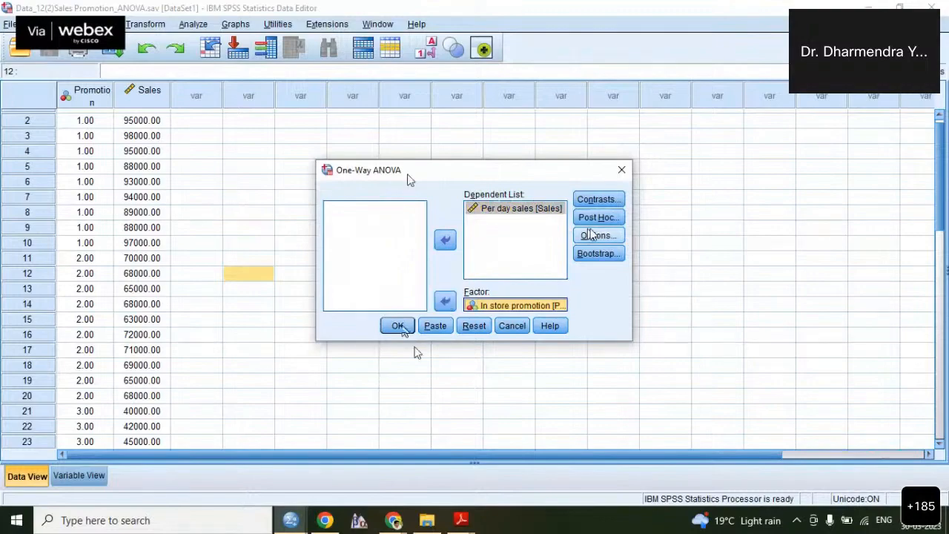
left_click(398, 326)
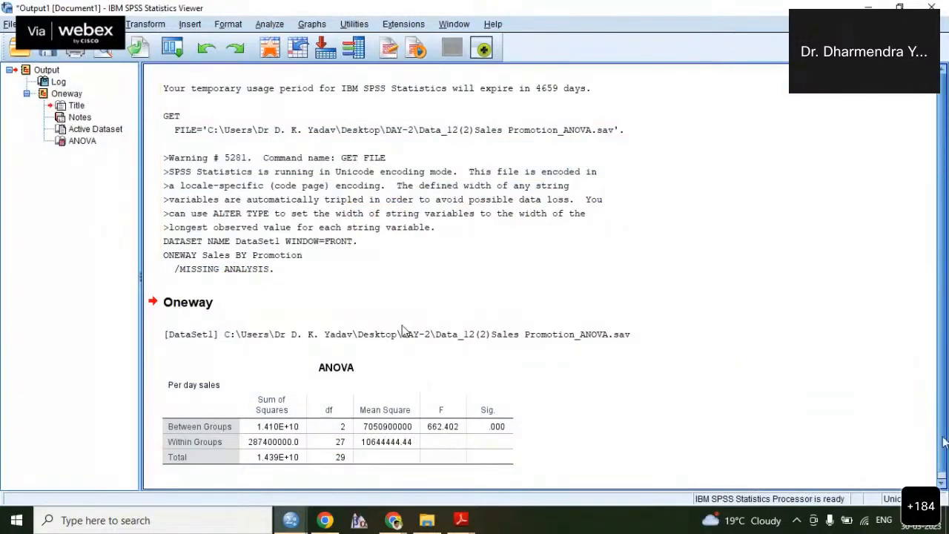
Examine the ANOVA table for Per day sales, including its between-groups F statistic and significance value
left_click(941, 483)
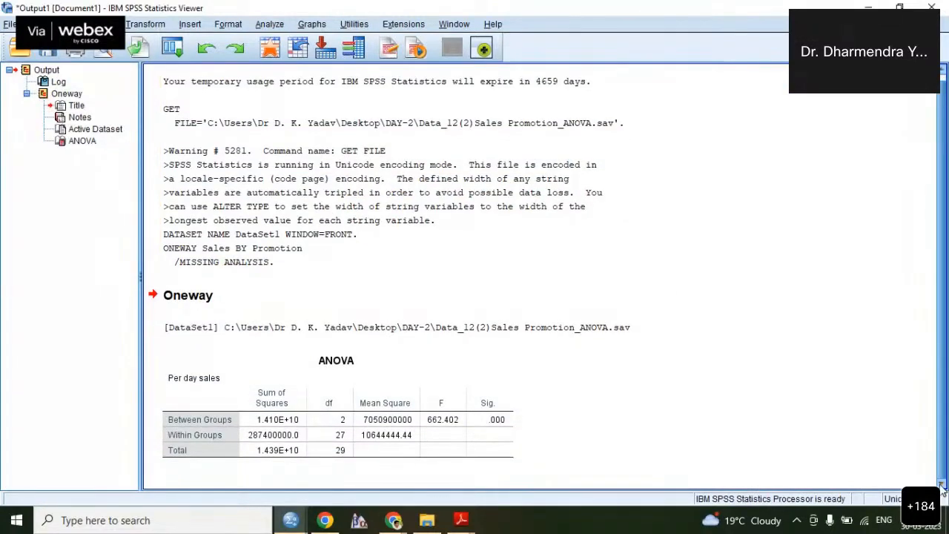
left_click(184, 420)
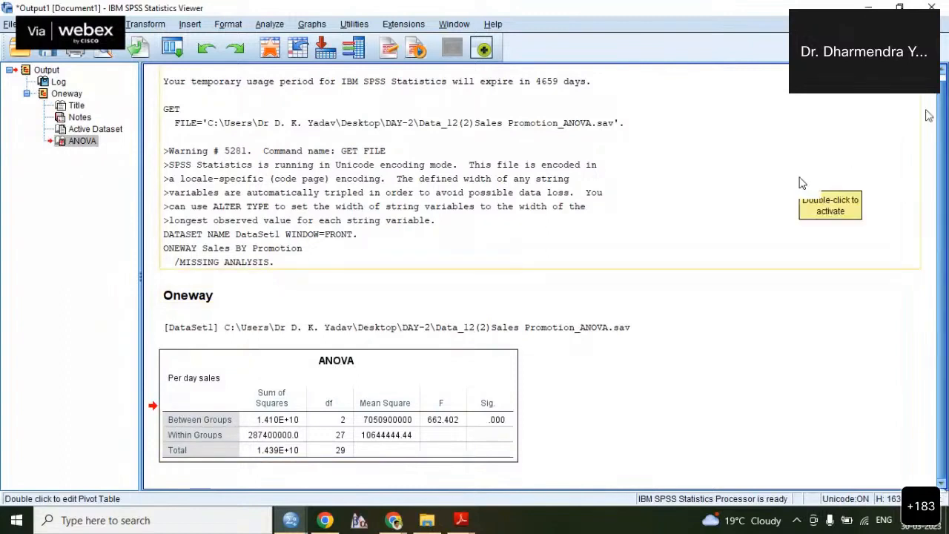
left_click(942, 70)
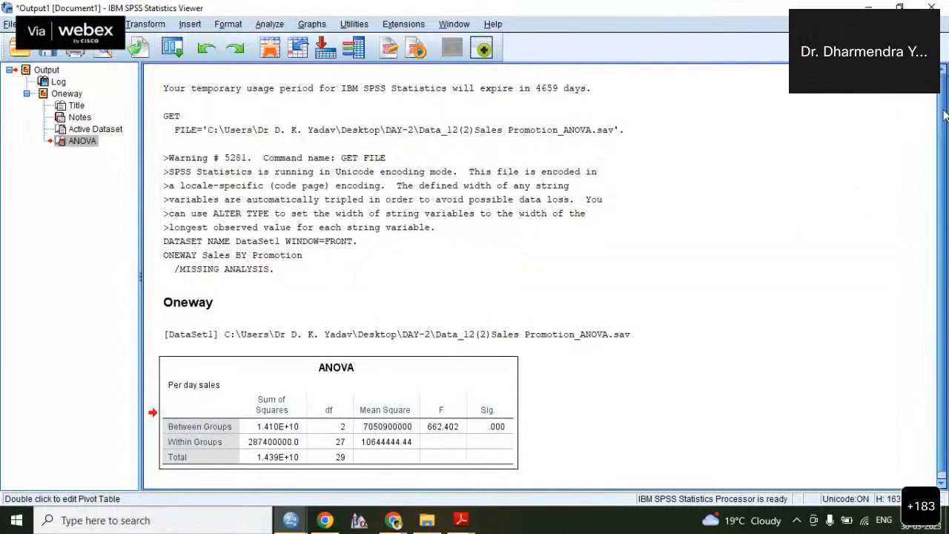
left_click(941, 482)
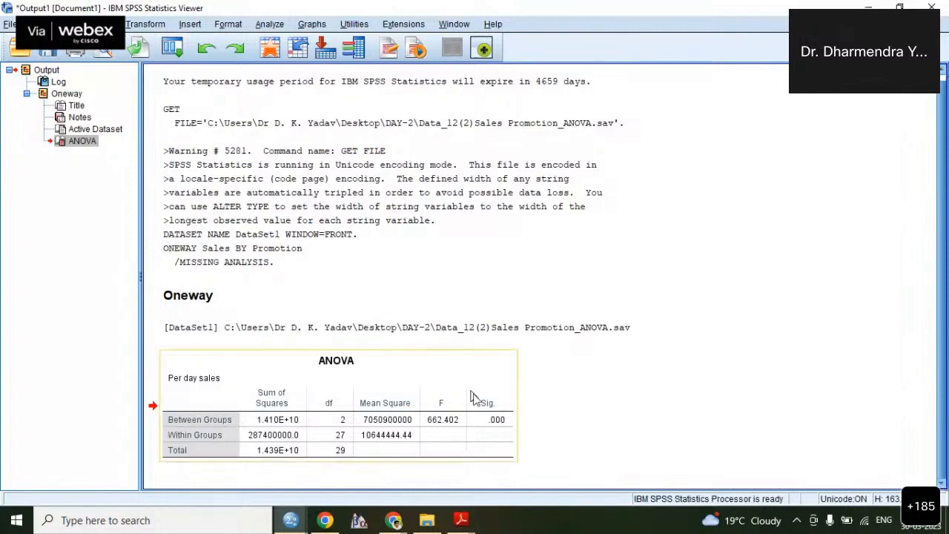
left_click(502, 434)
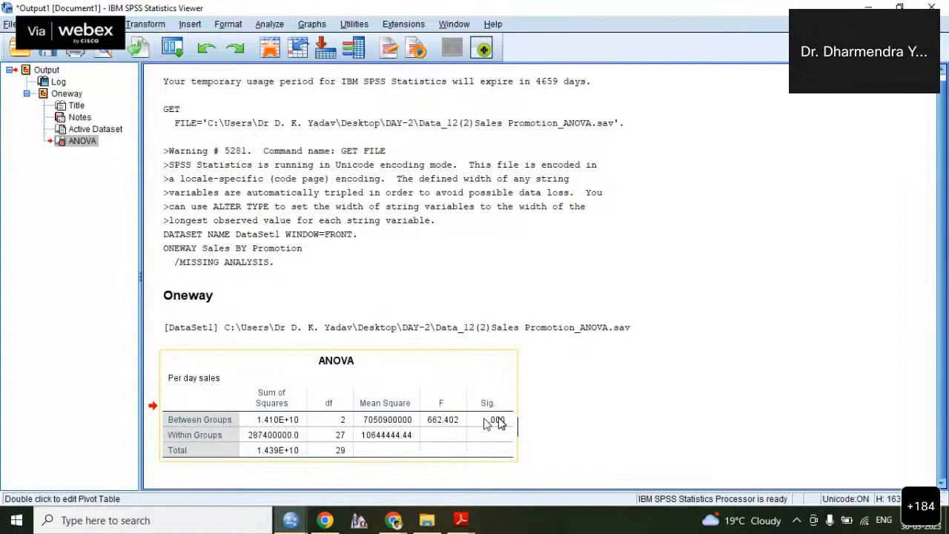
Switch to the Webex meeting in Chrome and collapse the meeting controls to read the participants' chat
mouse_move(399, 522)
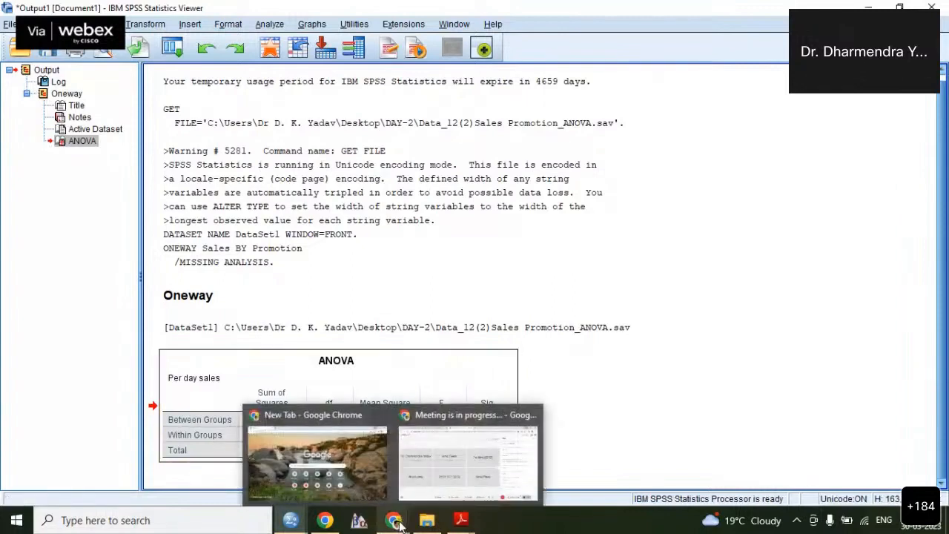
left_click(474, 430)
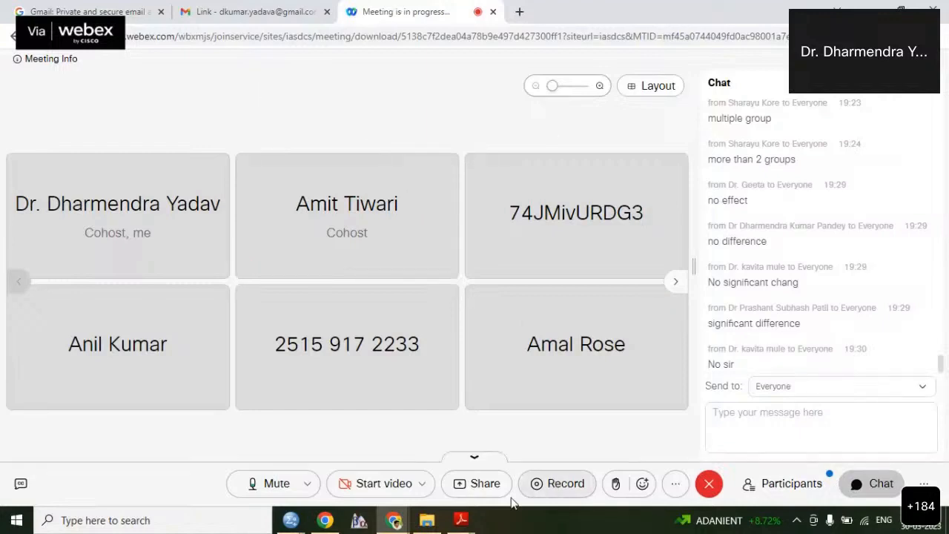
left_click(475, 461)
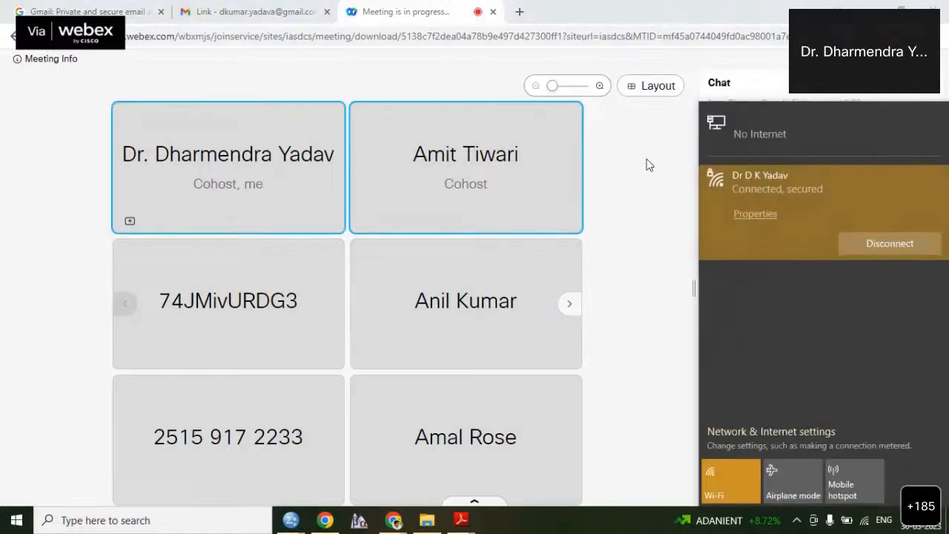
left_click(645, 165)
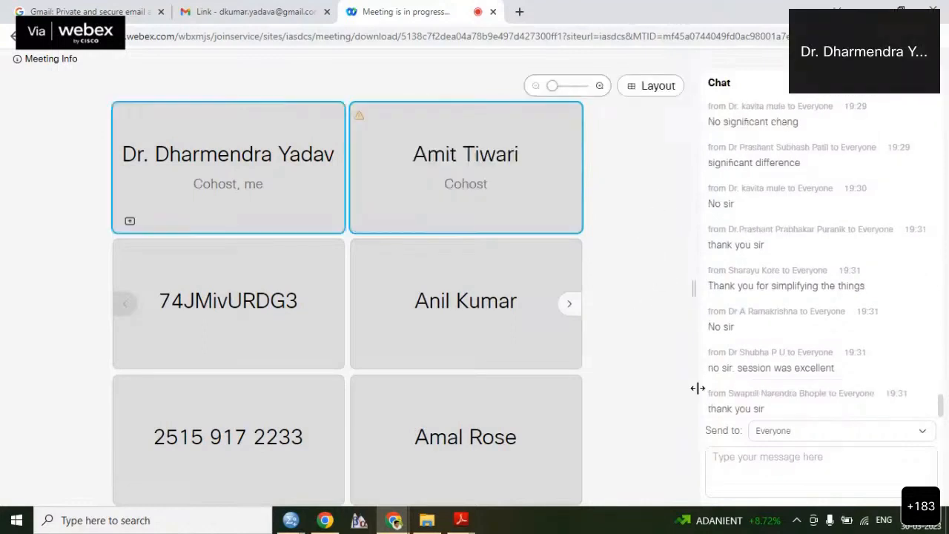
Check the computer's speaker volume during the Webex meeting
left_click(738, 456)
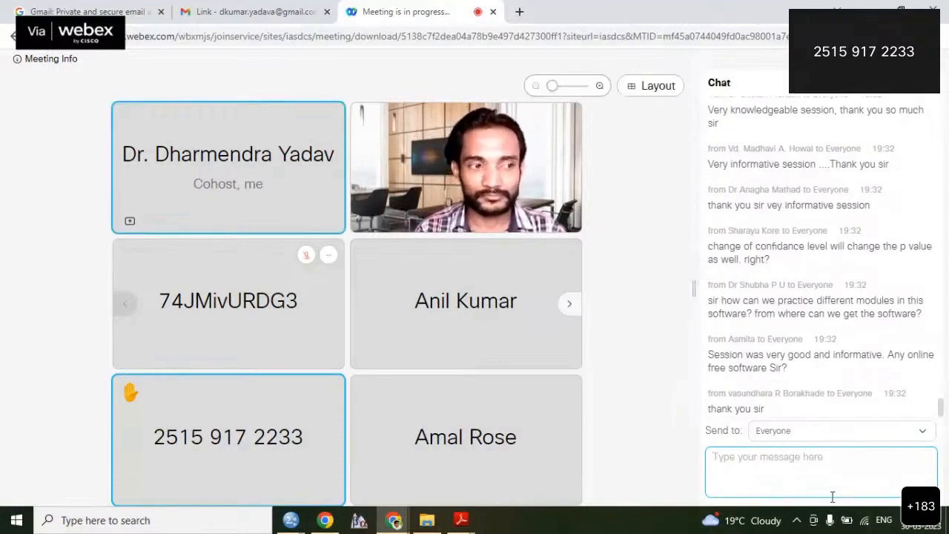
left_click(797, 521)
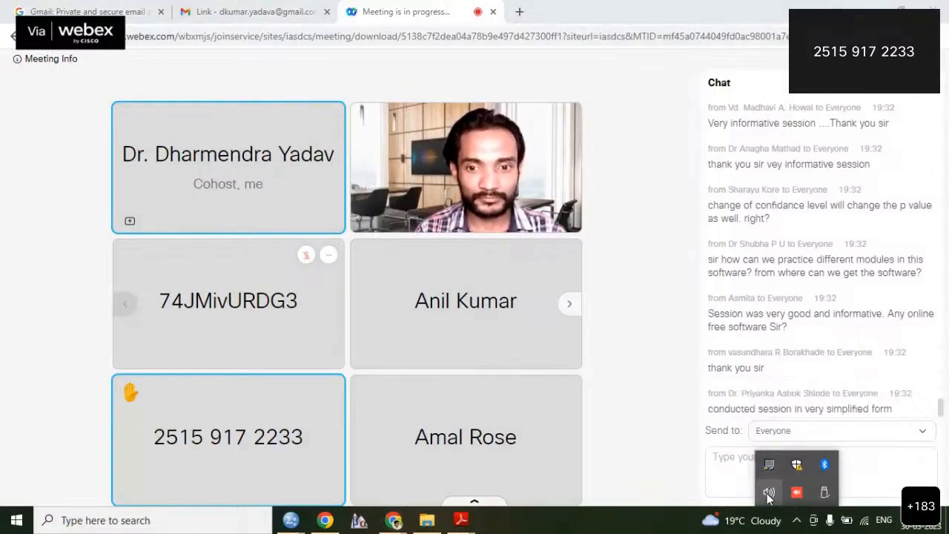
left_click(768, 494)
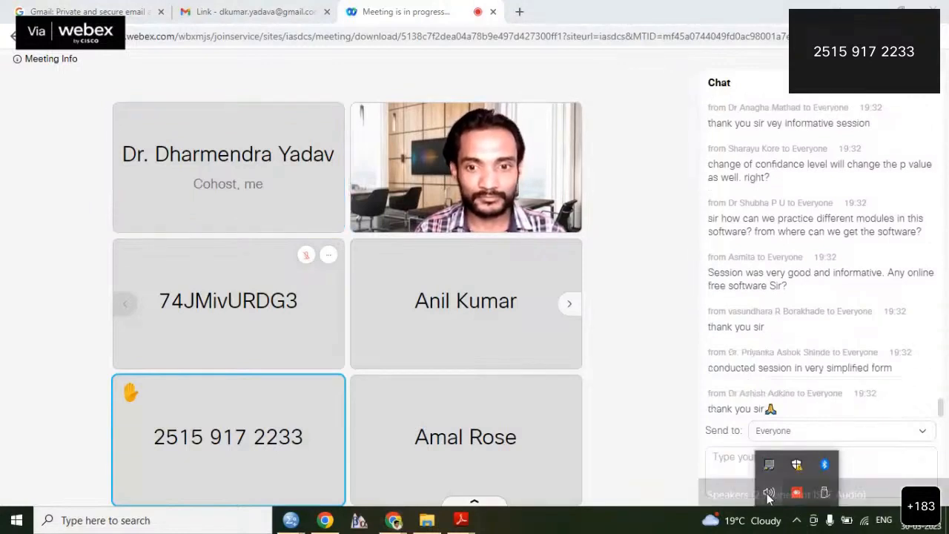
left_click(642, 361)
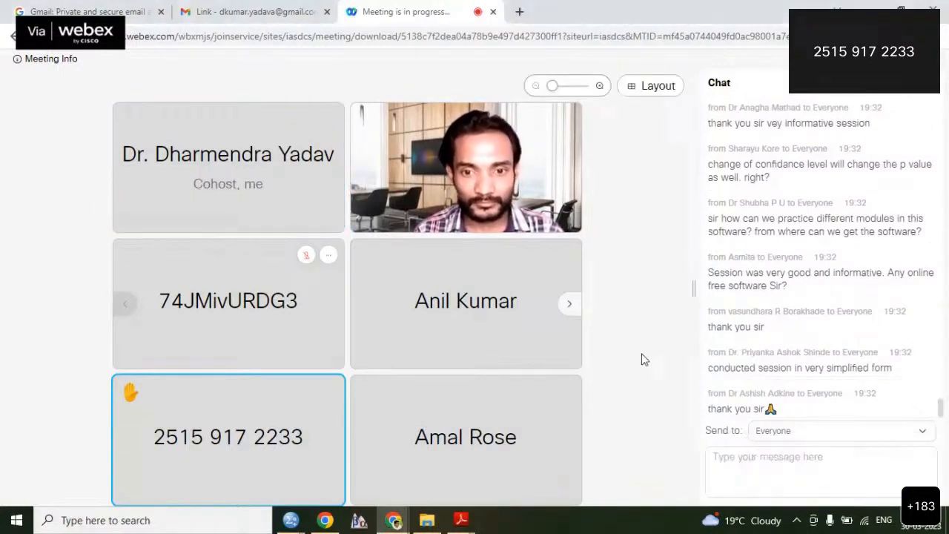
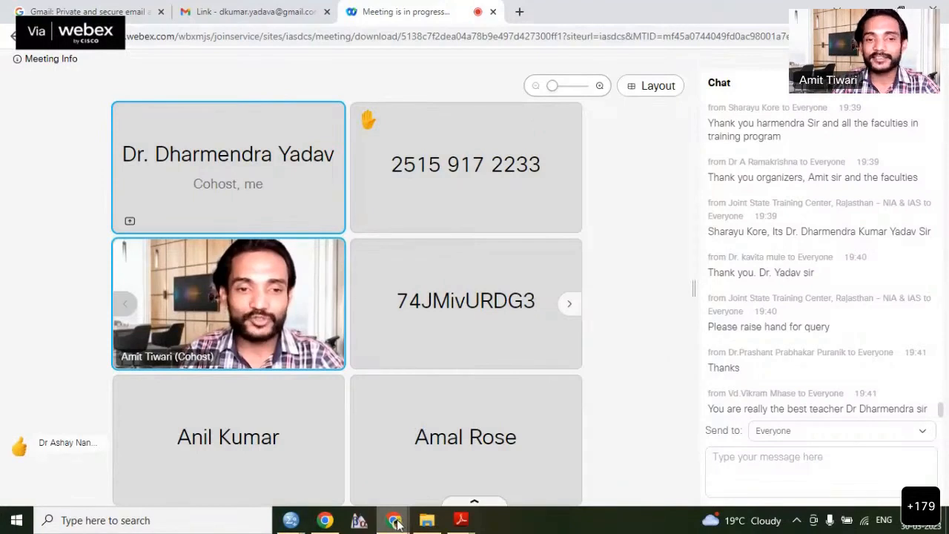
Close the Webex chat, restore the meeting controls and turn on the presenter's camera video
mouse_move(393, 519)
left_click(432, 481)
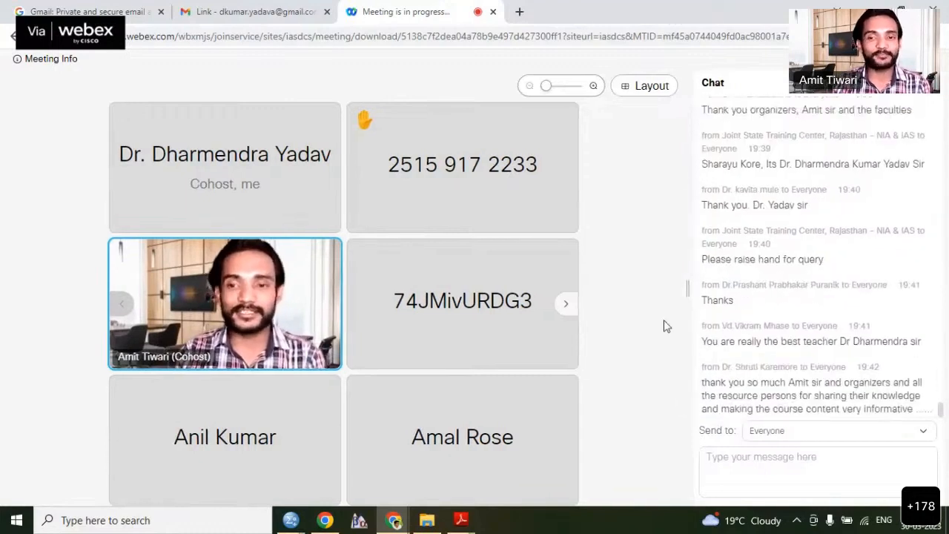
left_click_drag(693, 288, 697, 288)
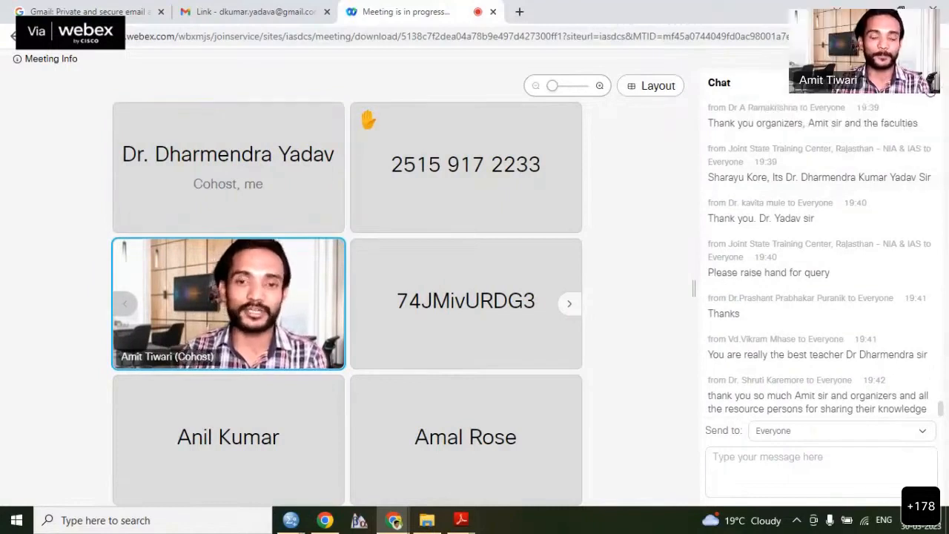
left_click(939, 81)
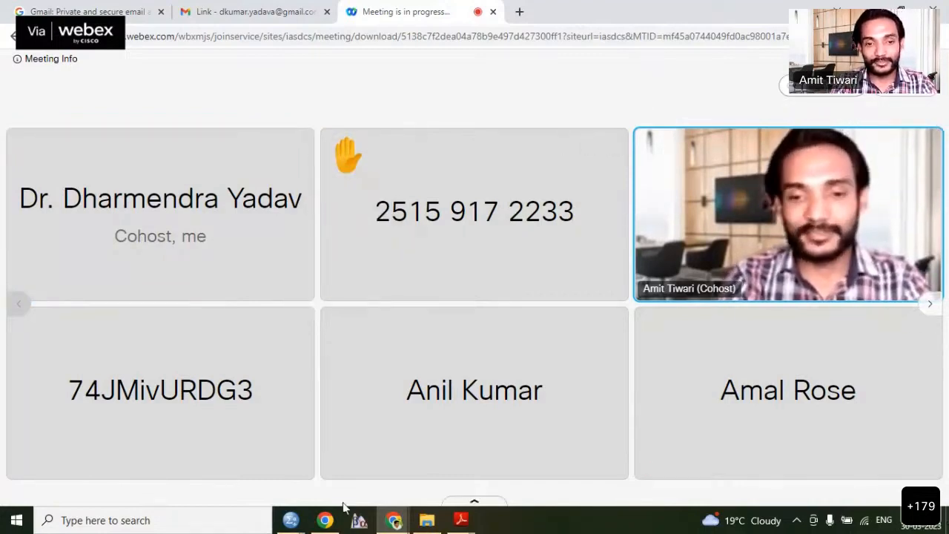
left_click(472, 504)
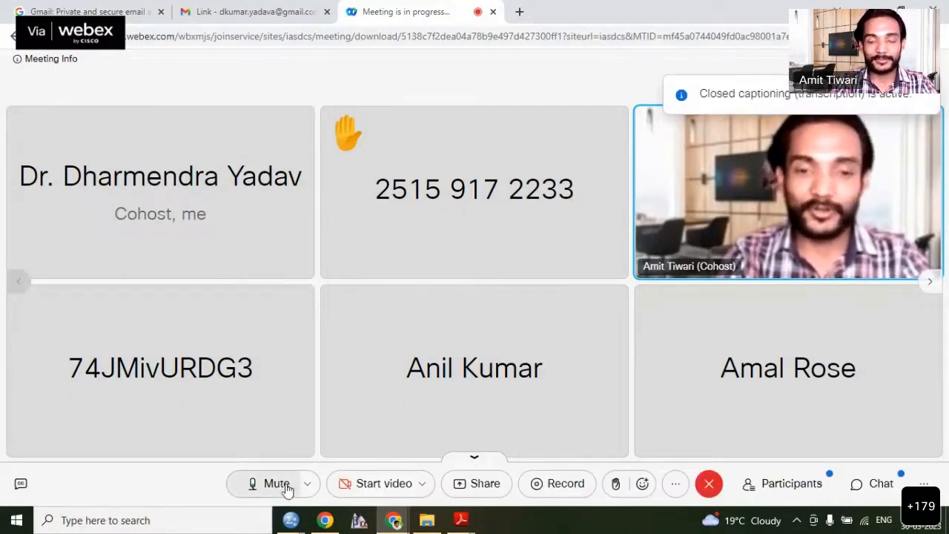
left_click(376, 486)
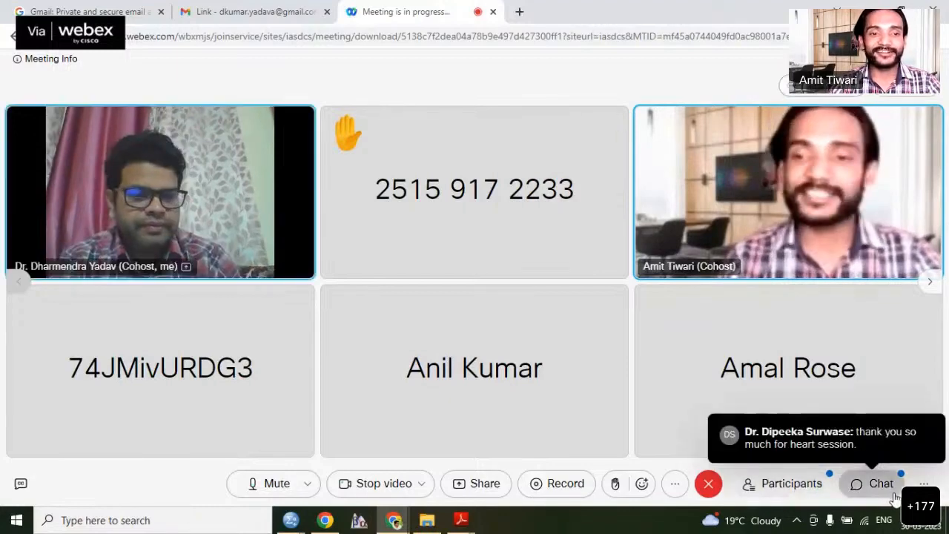
Open the Webex meeting chat and read back through the participants' messages, returning to the newest ones
left_click(895, 495)
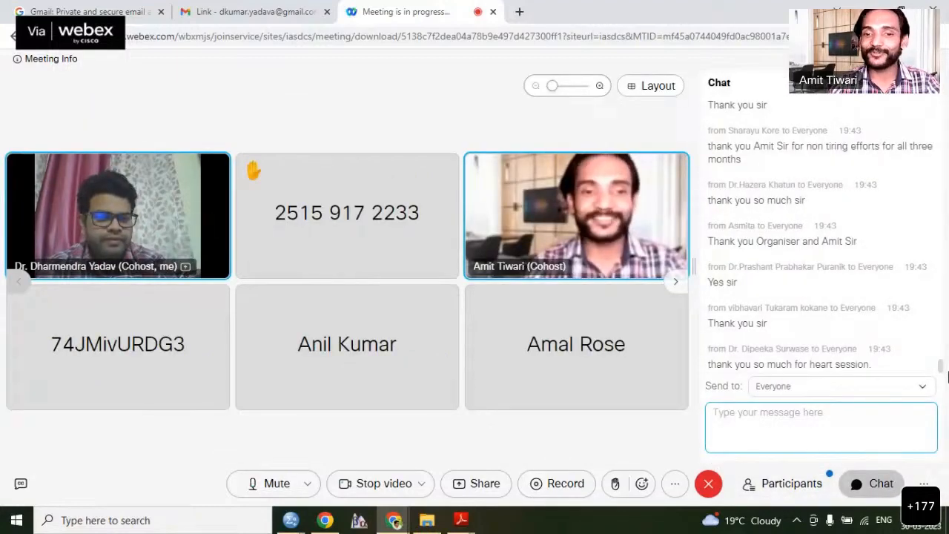
left_click_drag(939, 366, 940, 358)
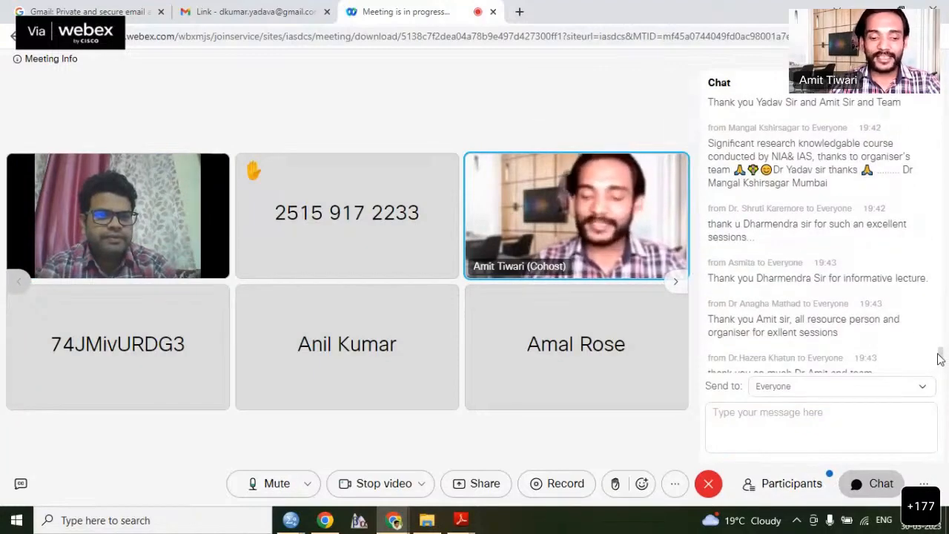
scroll(939, 359, "up", 1)
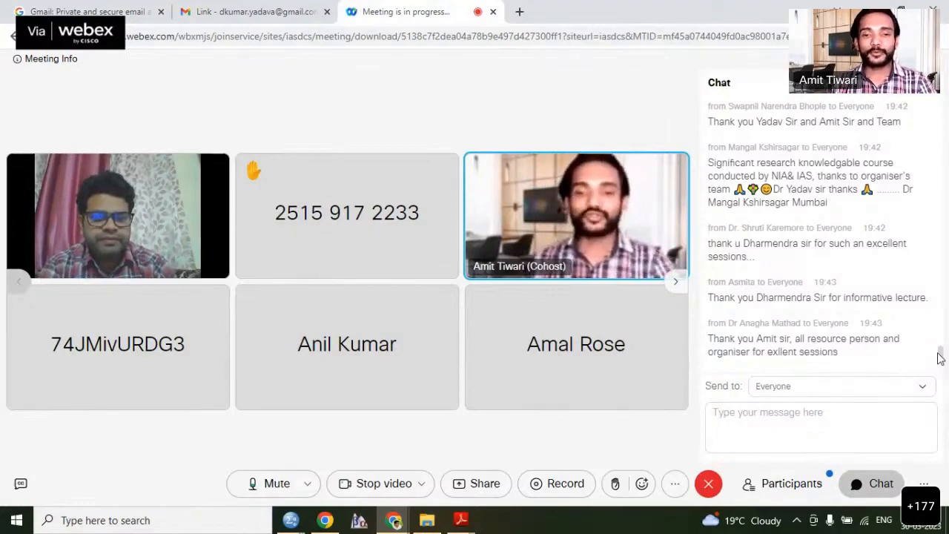
left_click_drag(939, 359, 938, 373)
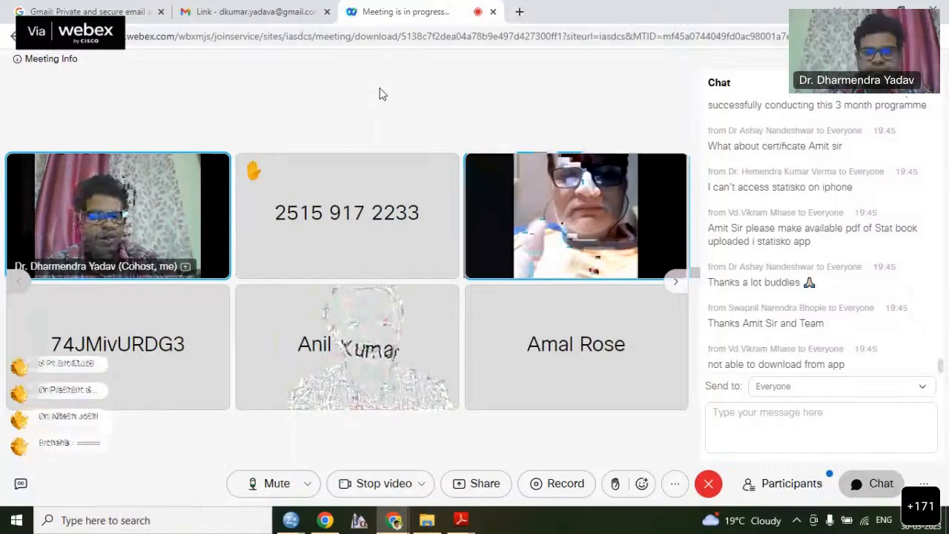
Turn off the presenter's camera video and bring up the option to leave the meeting
left_click(372, 495)
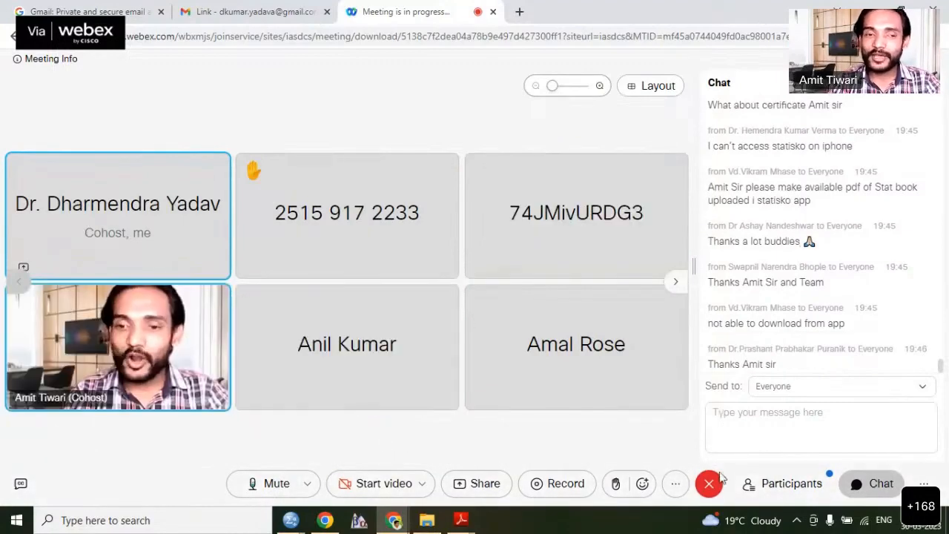
left_click(710, 484)
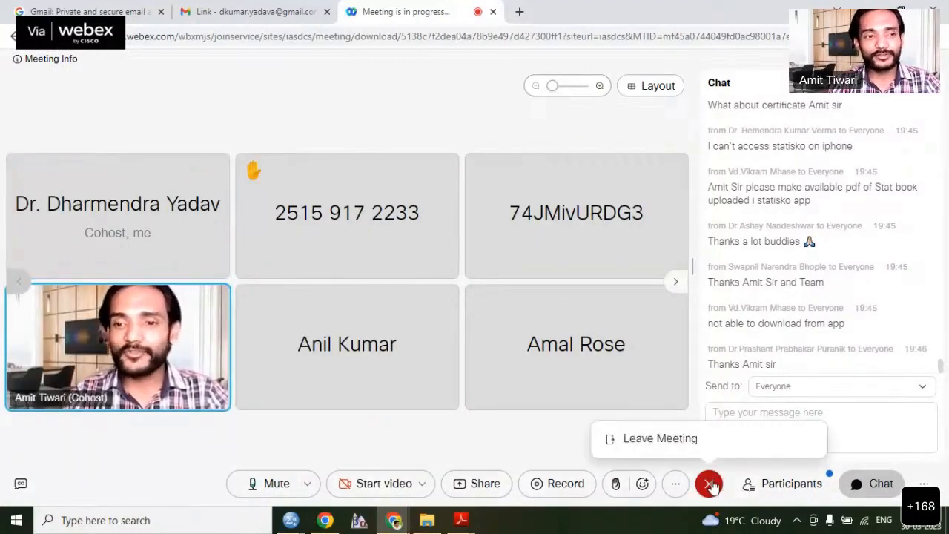